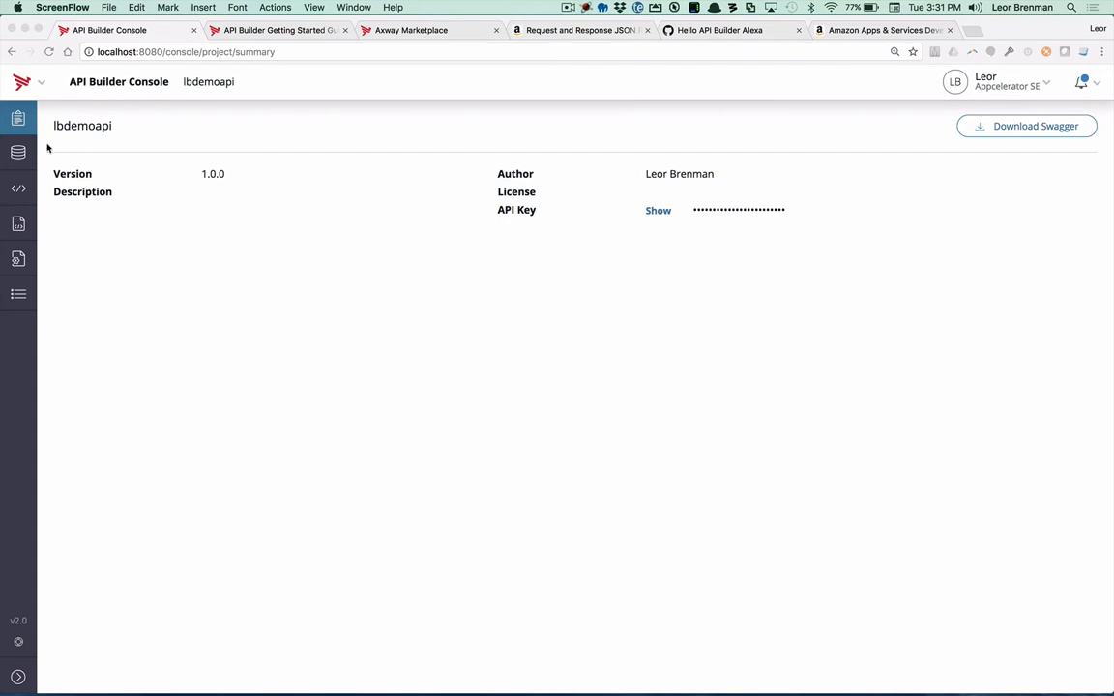
# Step: Review the project's installed connectors and its list of models
pyautogui.click(19, 145)
pyautogui.click(19, 153)
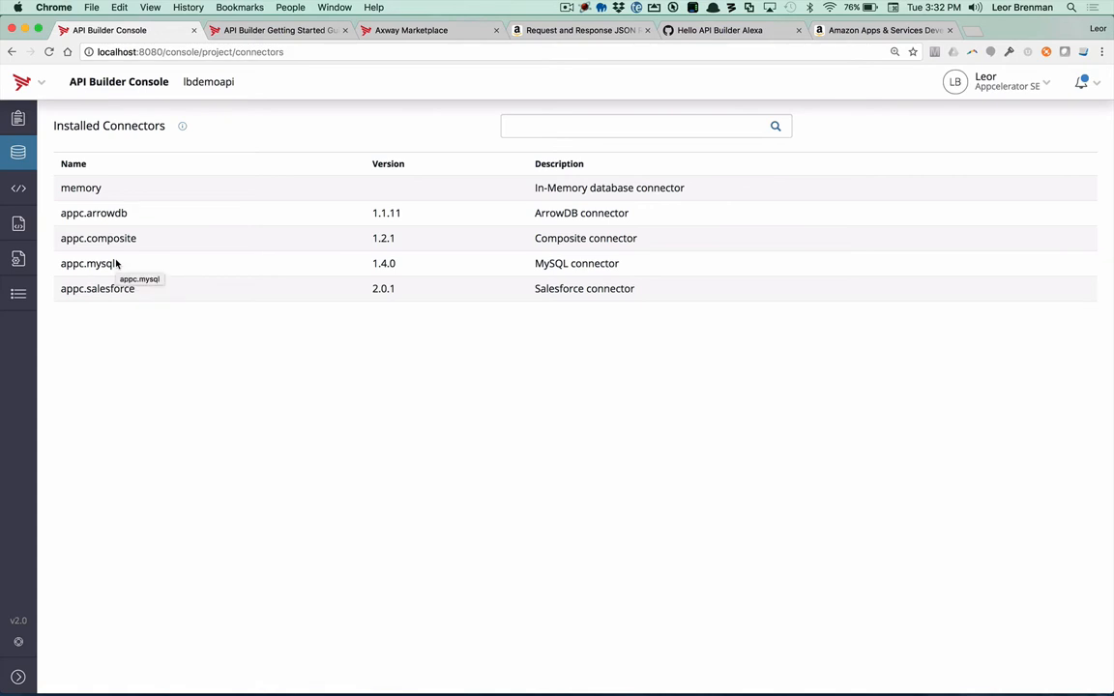
pyautogui.click(20, 189)
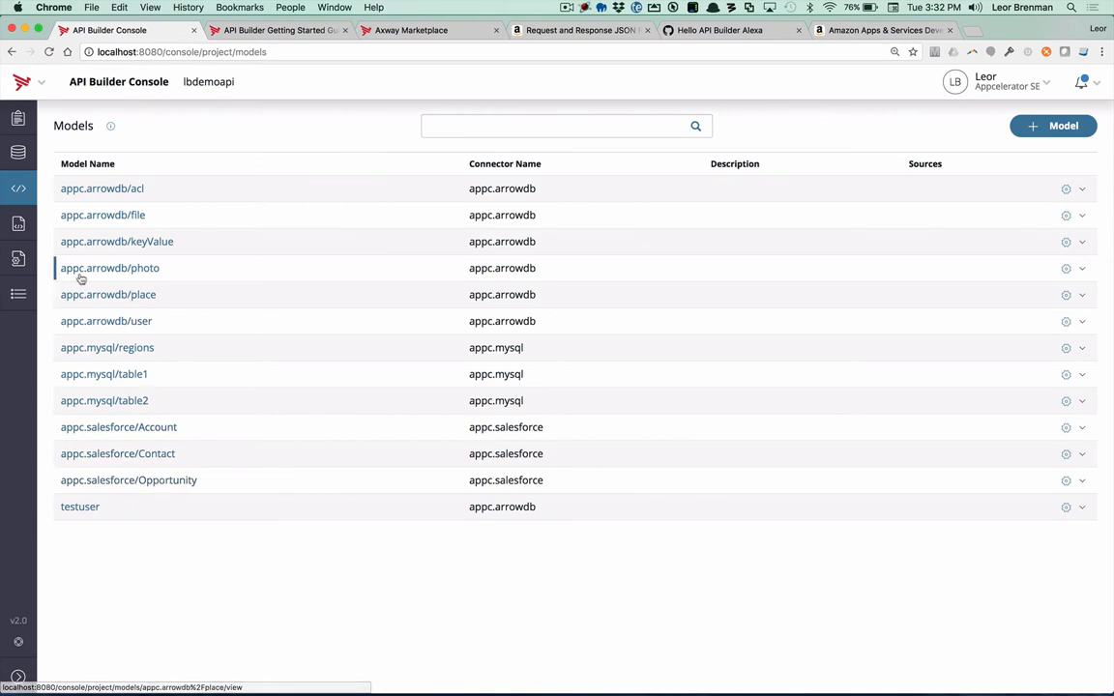
# Step: Run the Find All test of the appc.mysql/table1 API and examine the returned JSON records
pyautogui.click(18, 225)
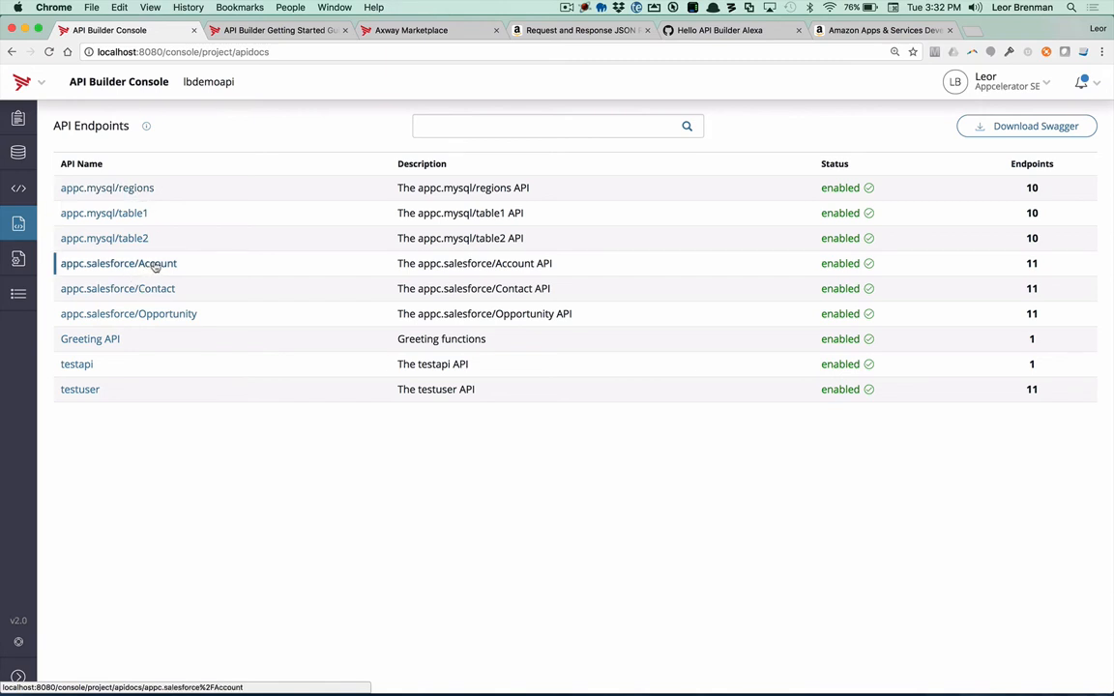
pyautogui.click(140, 213)
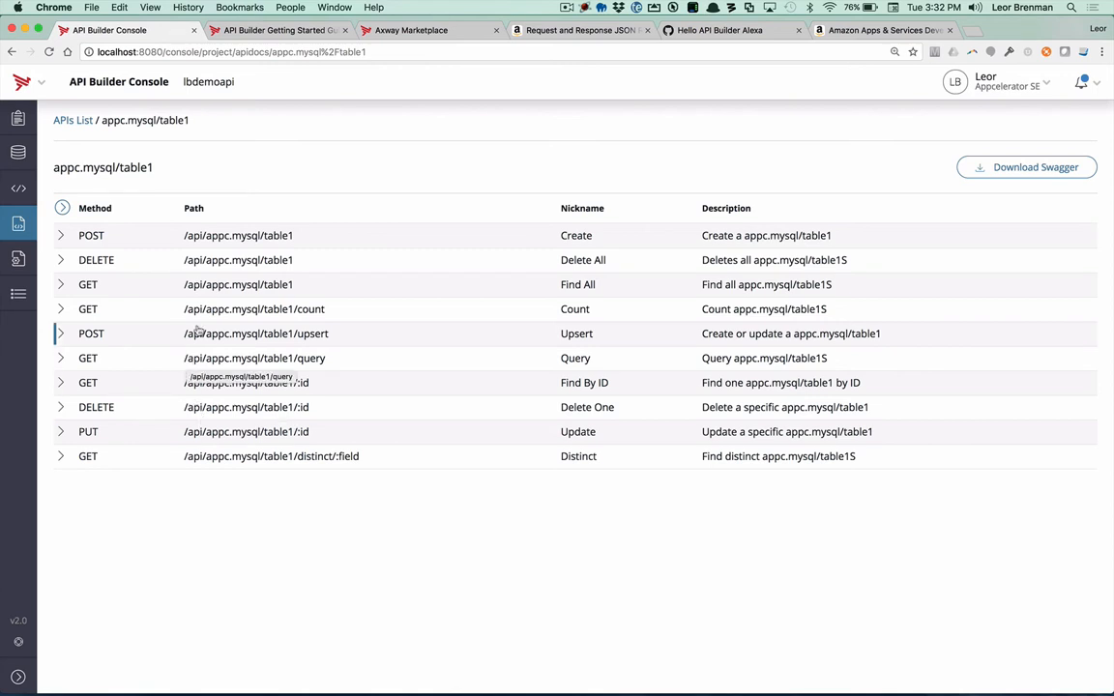
pyautogui.click(88, 285)
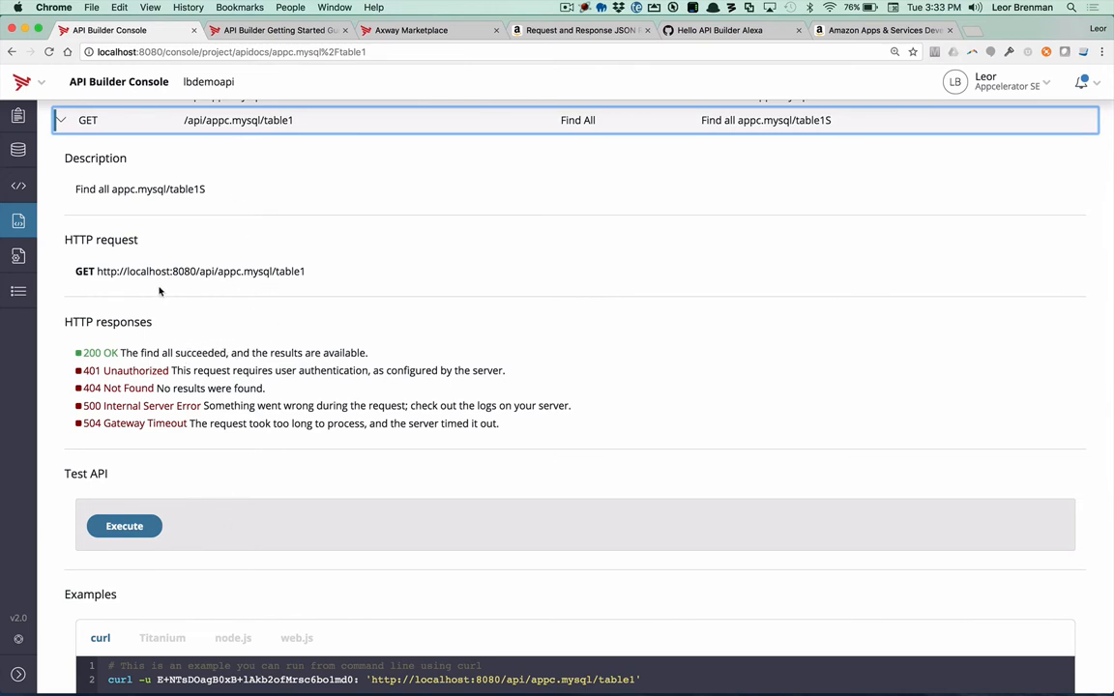
pyautogui.click(131, 527)
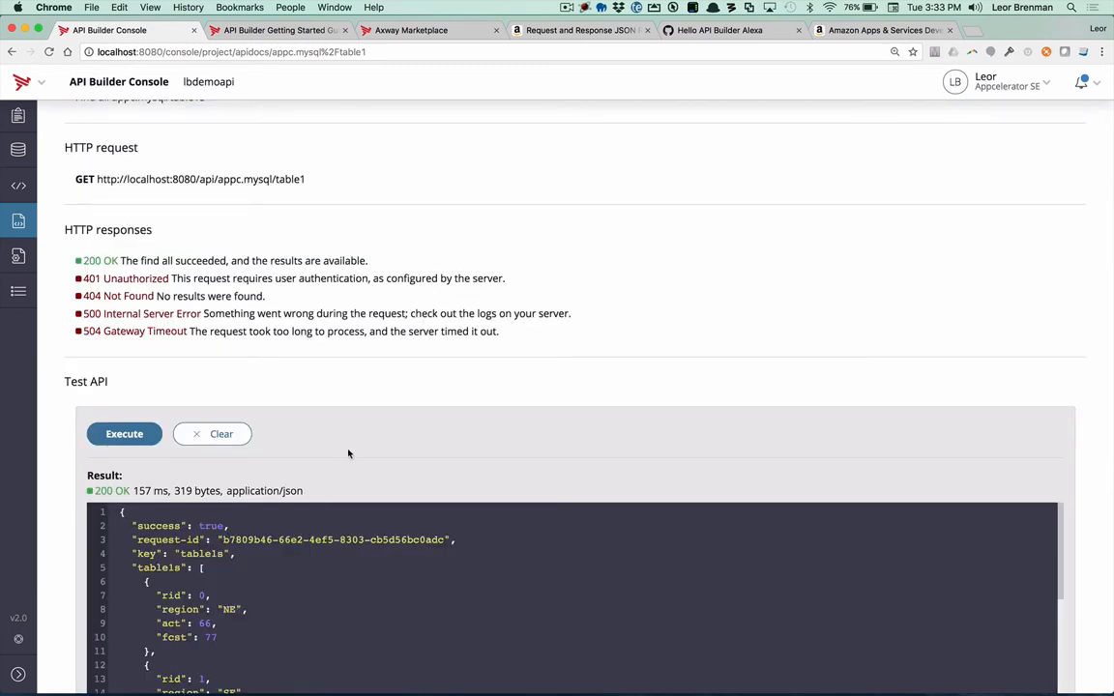
pyautogui.scroll(-6, 267, 497)
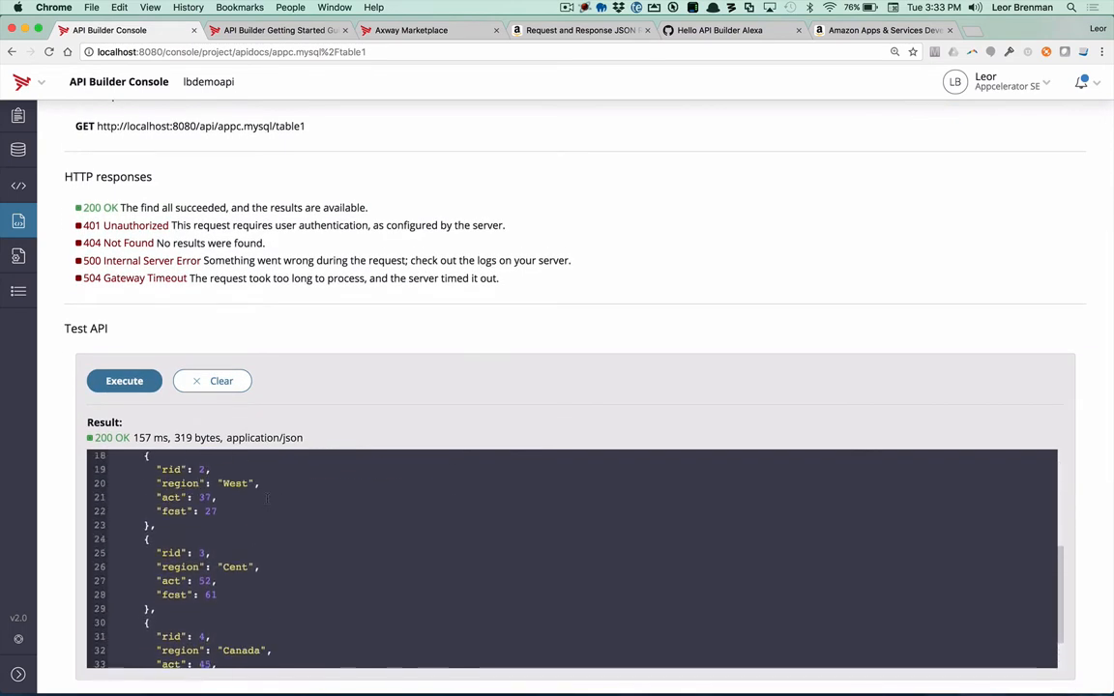
pyautogui.scroll(2, 267, 498)
pyautogui.scroll(-3, 266, 498)
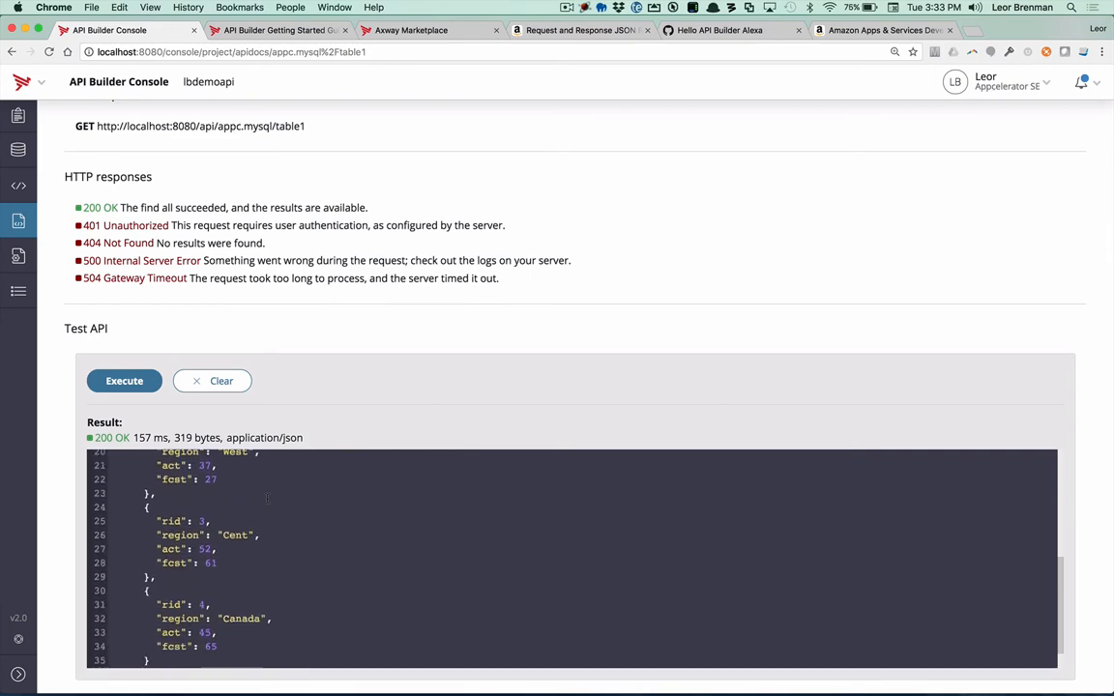
pyautogui.scroll(-5, 267, 498)
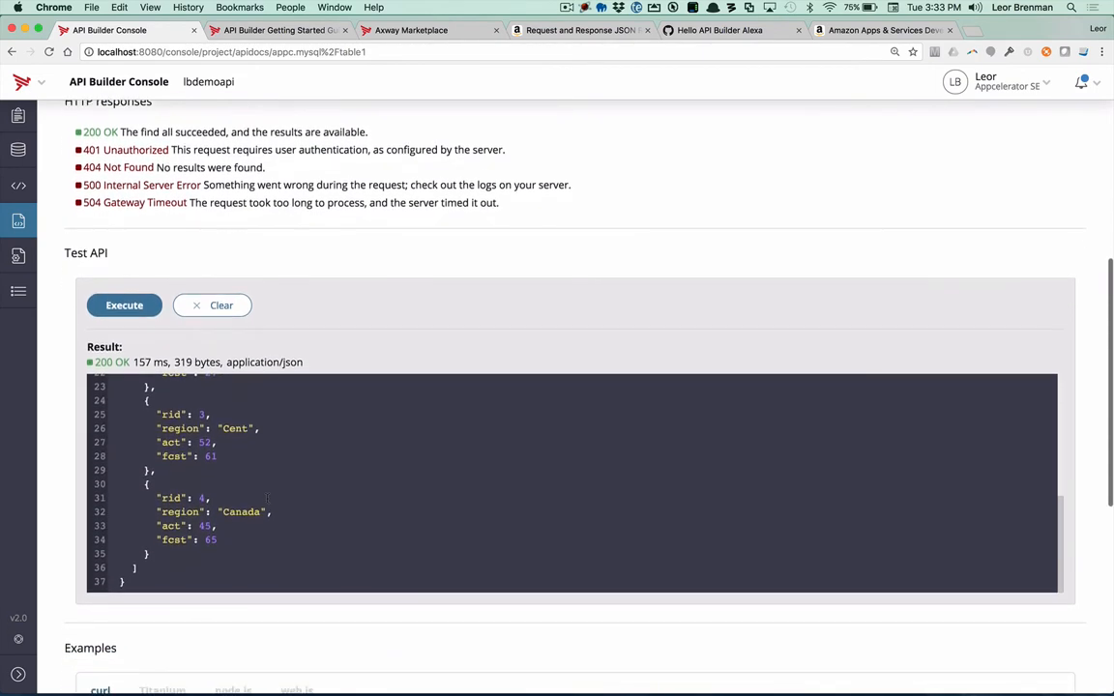
# Step: View the table1 Find All example code for Titanium, node.js and web.js, and return to the curl example
pyautogui.scroll(-5, 263, 624)
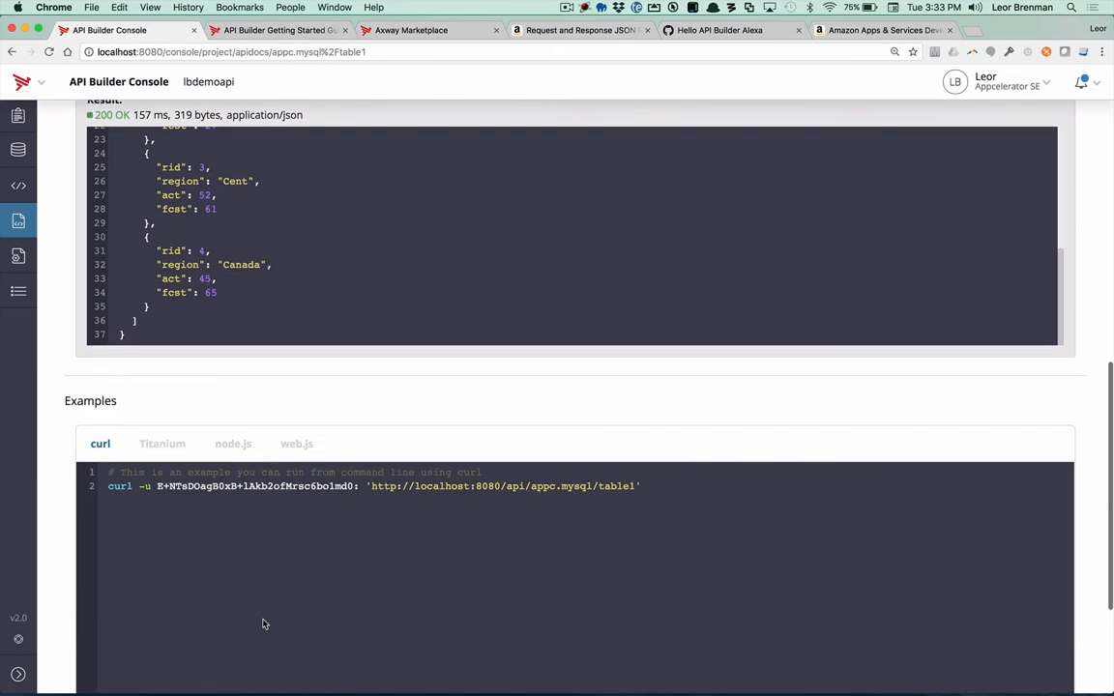
pyautogui.scroll(-3, 263, 624)
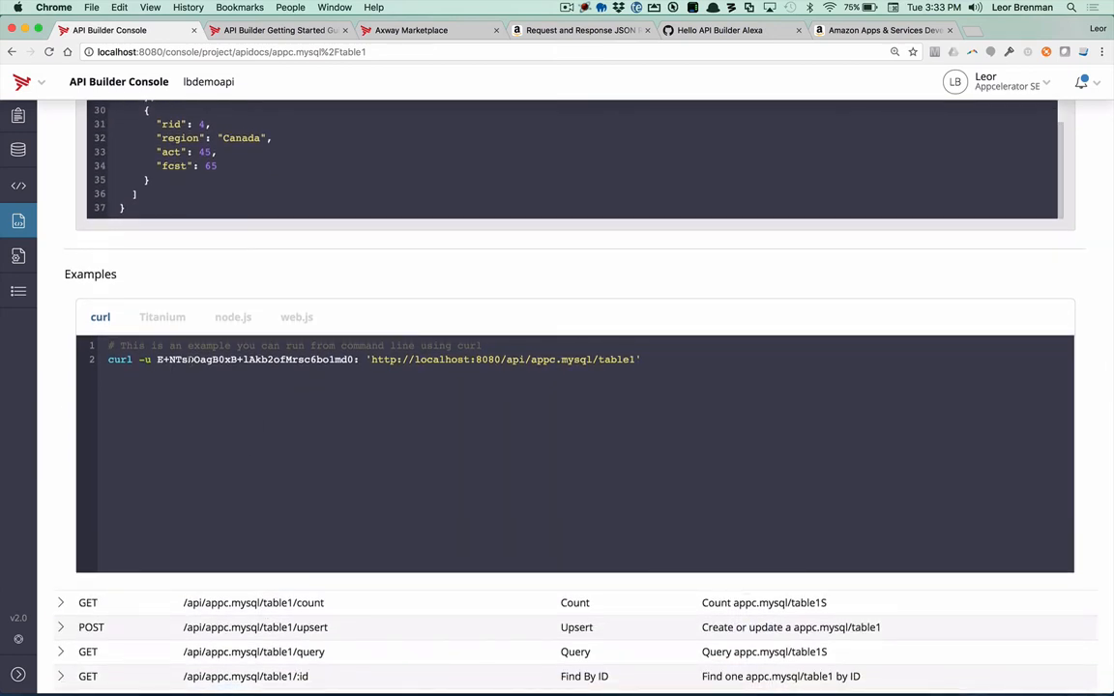
pyautogui.click(163, 320)
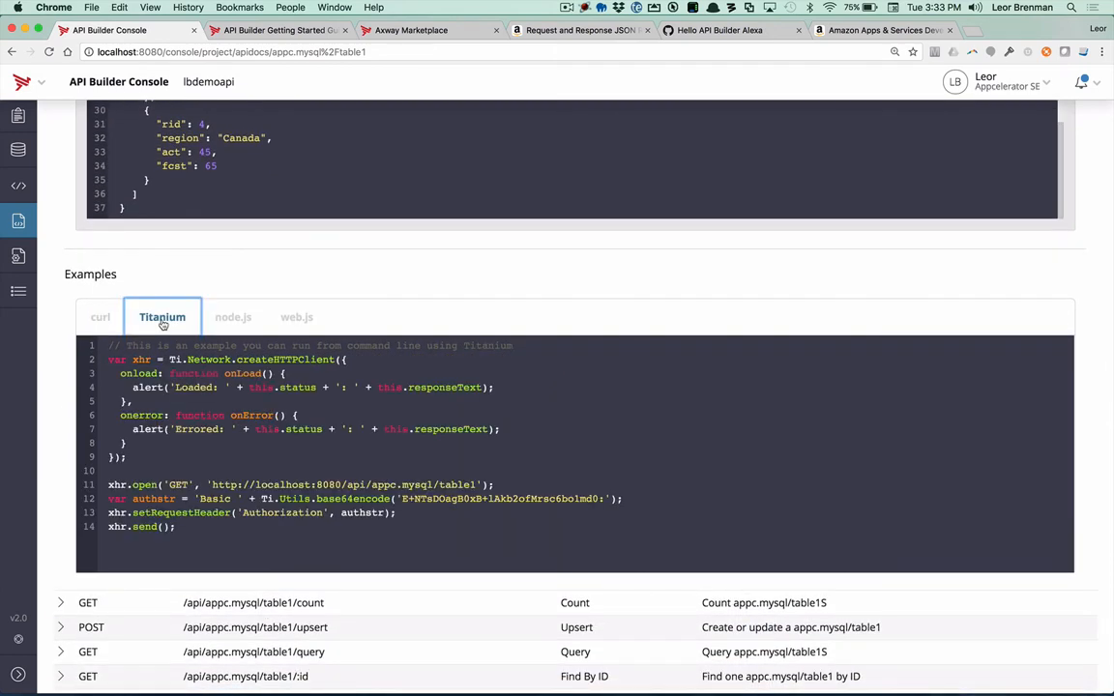
pyautogui.click(230, 319)
pyautogui.click(300, 318)
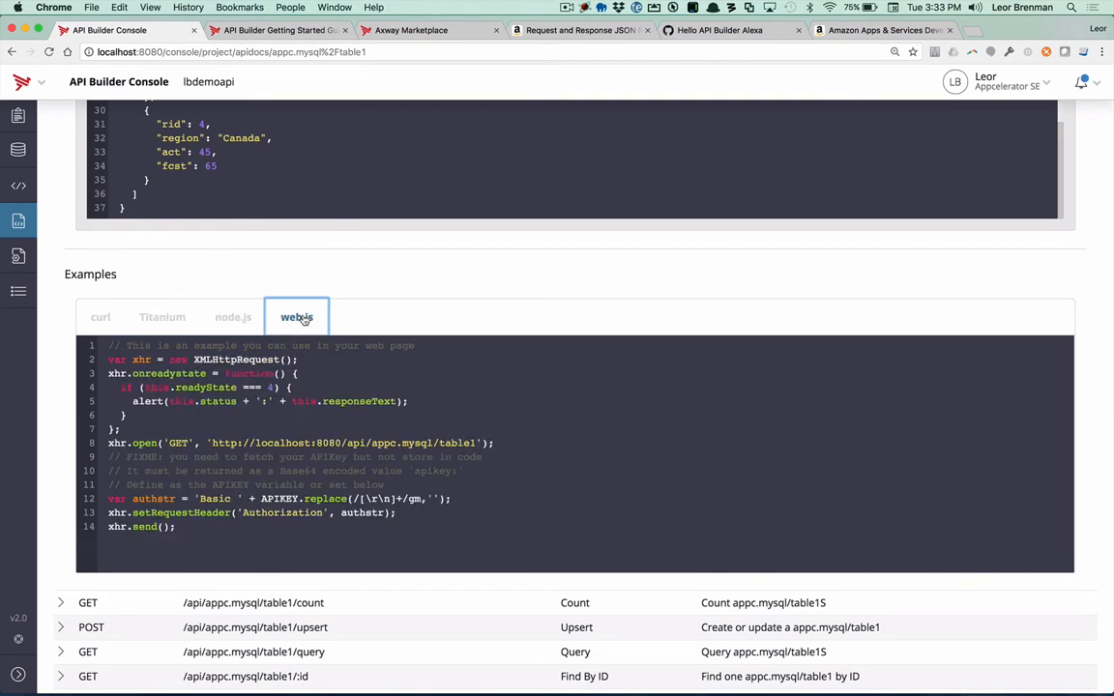
pyautogui.click(98, 318)
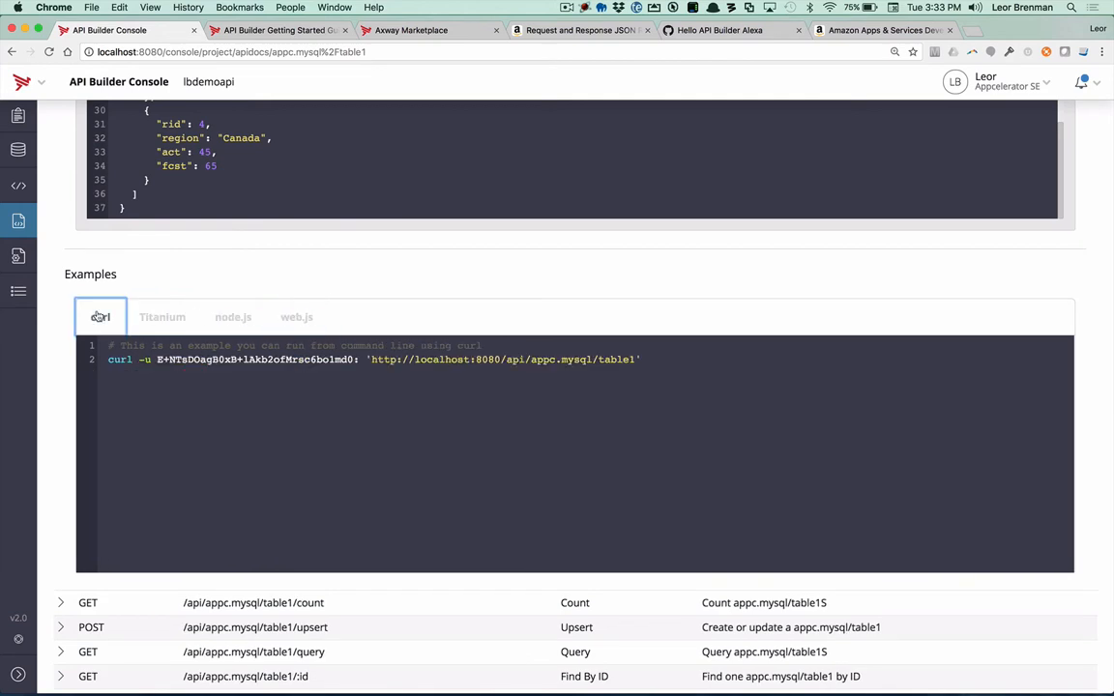
# Step: Run the Find All test of the appc.salesforce/Account API and view the returned accounts
pyautogui.scroll(10, 232, 290)
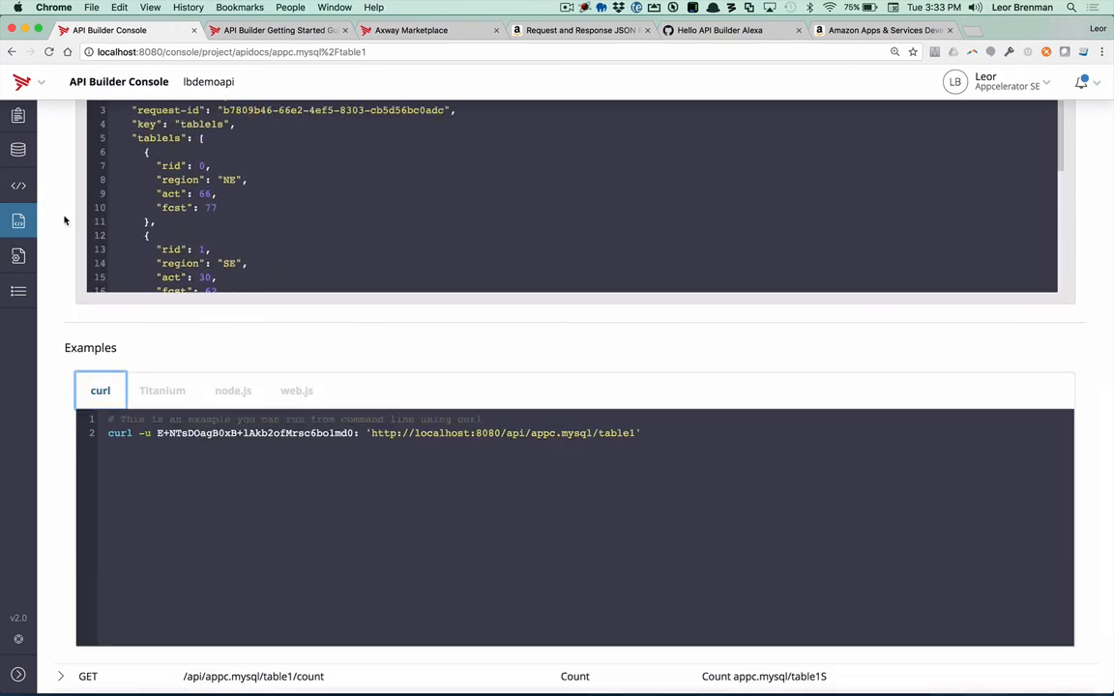
pyautogui.scroll(15, 65, 220)
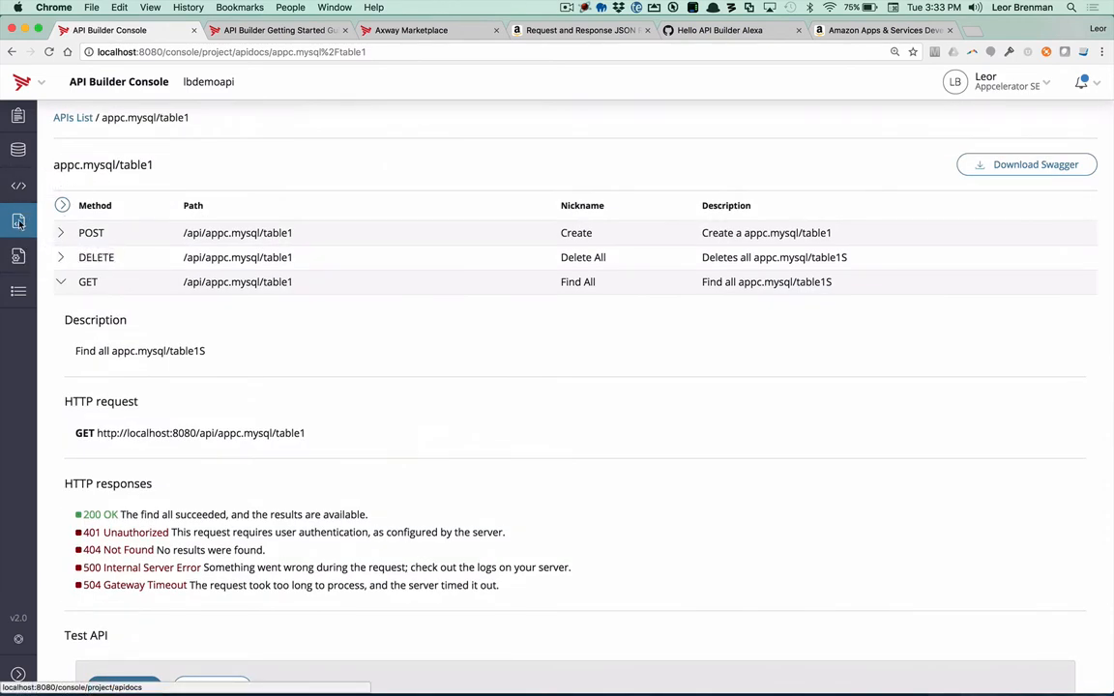
pyautogui.click(19, 223)
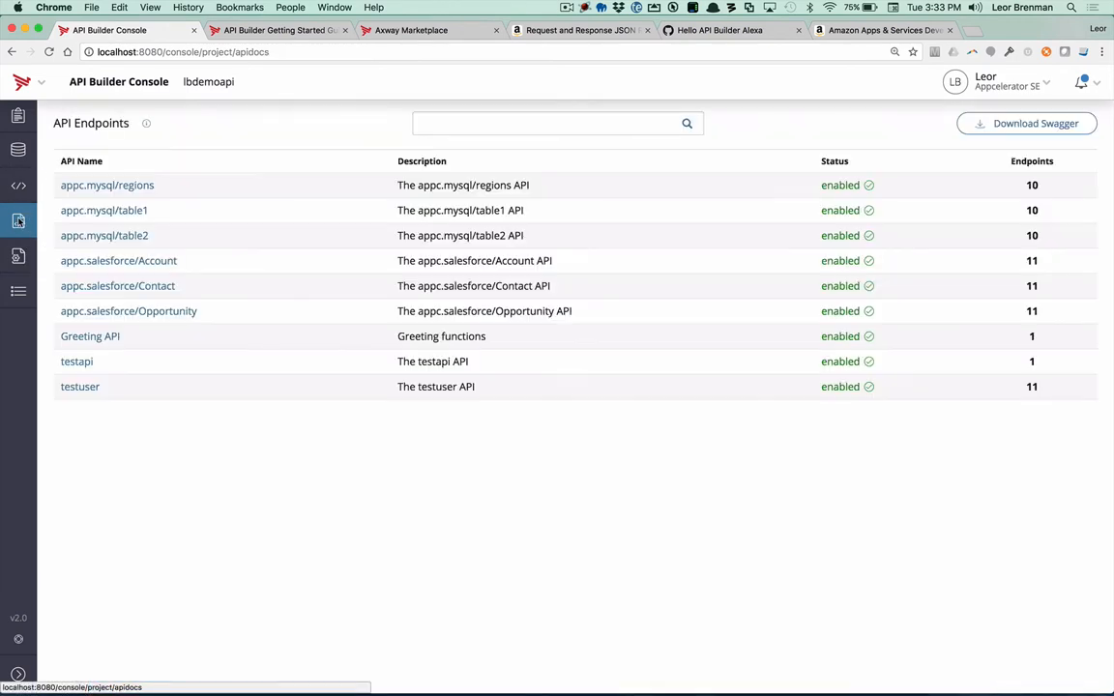
pyautogui.click(136, 265)
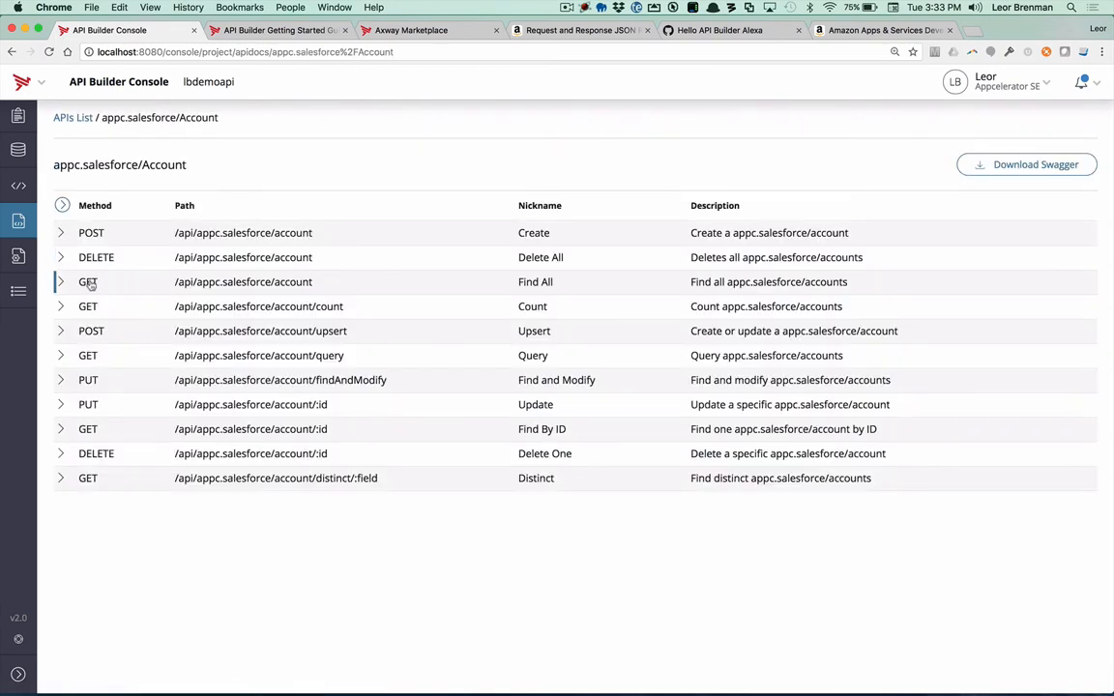
pyautogui.click(89, 283)
pyautogui.scroll(-1, 157, 401)
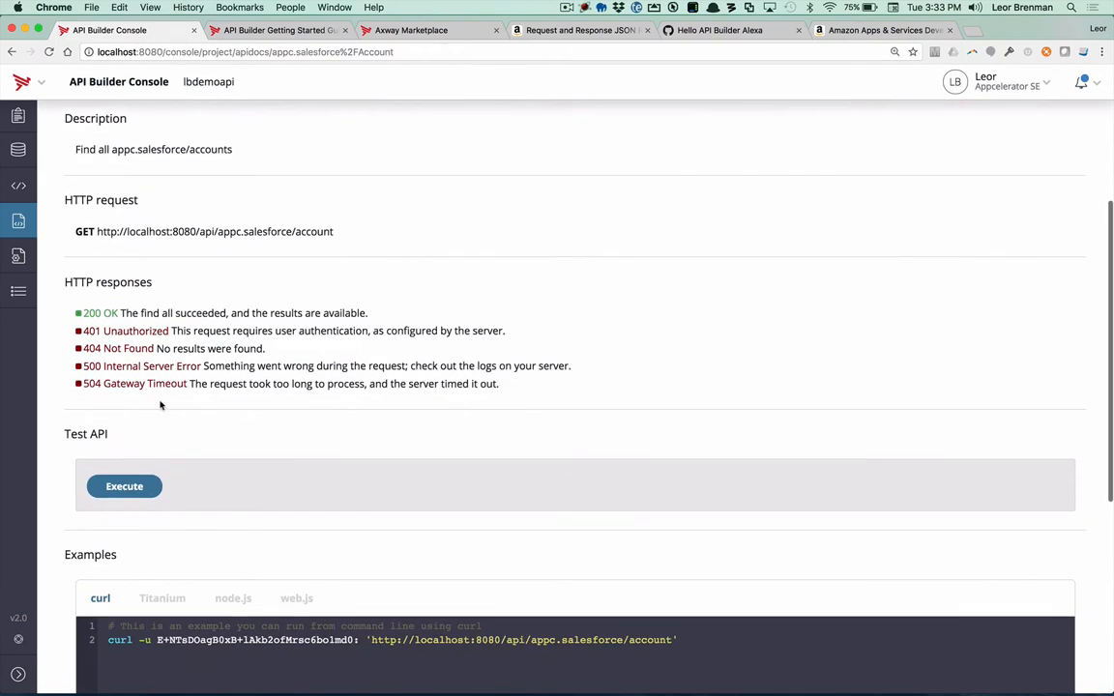
pyautogui.click(125, 489)
pyautogui.scroll(-1, 127, 434)
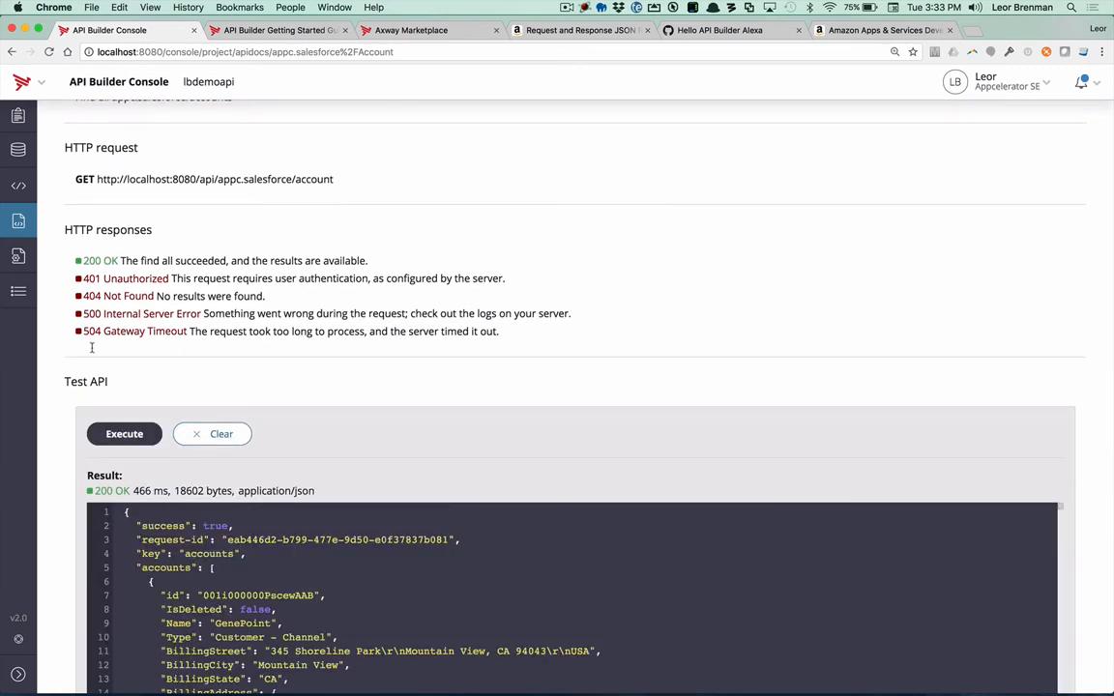
# Step: Examine the Greeting API's GET /api/greet endpoint, including its query parameters, request flow summary and test form
pyautogui.click(18, 221)
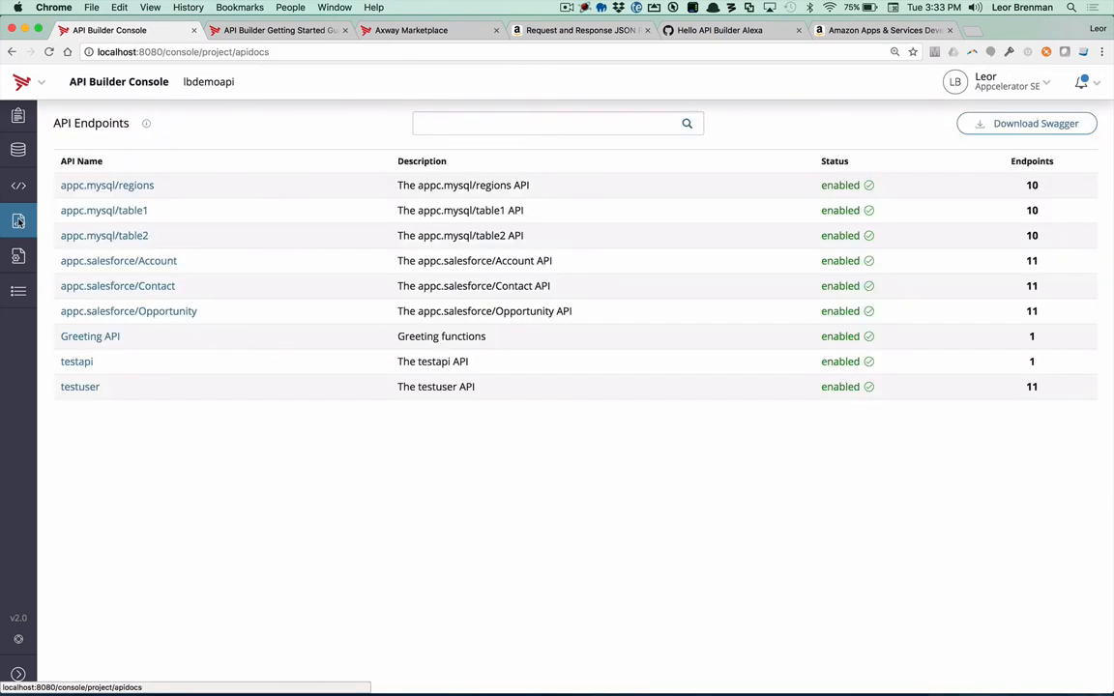
pyautogui.click(106, 337)
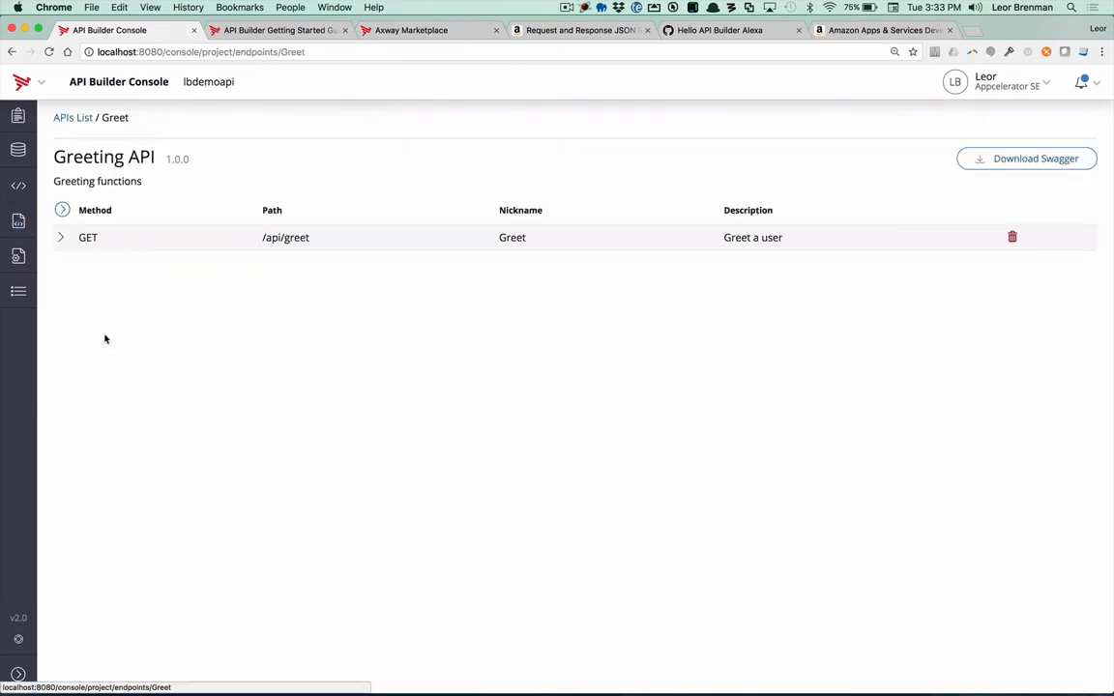
pyautogui.click(88, 237)
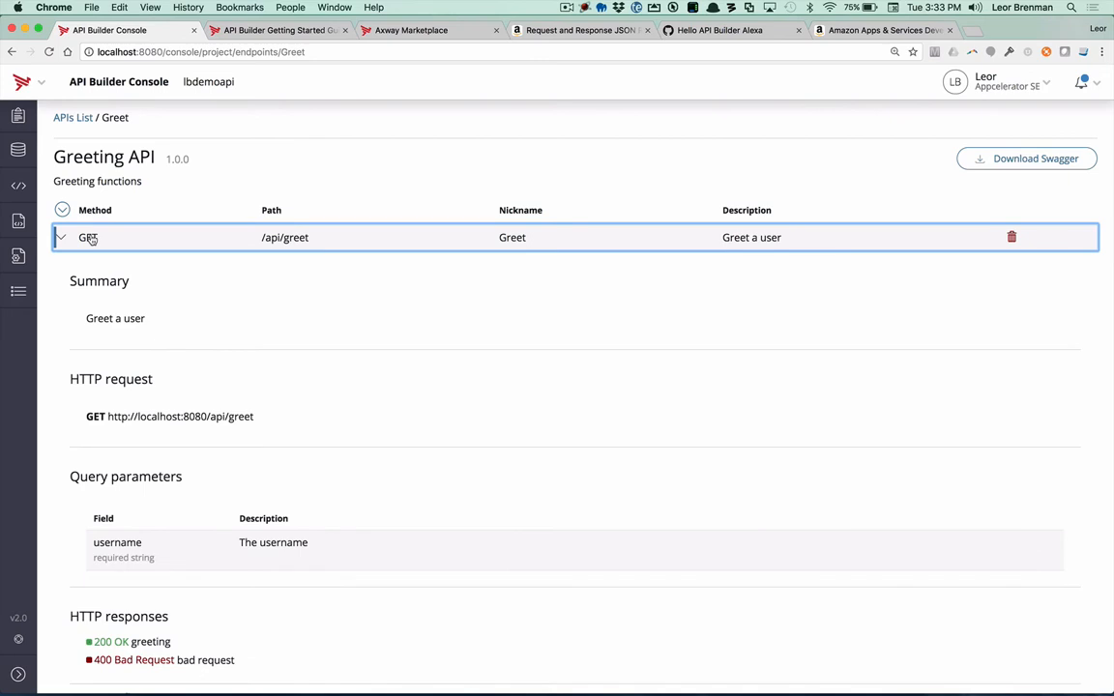
pyautogui.scroll(-10, 187, 310)
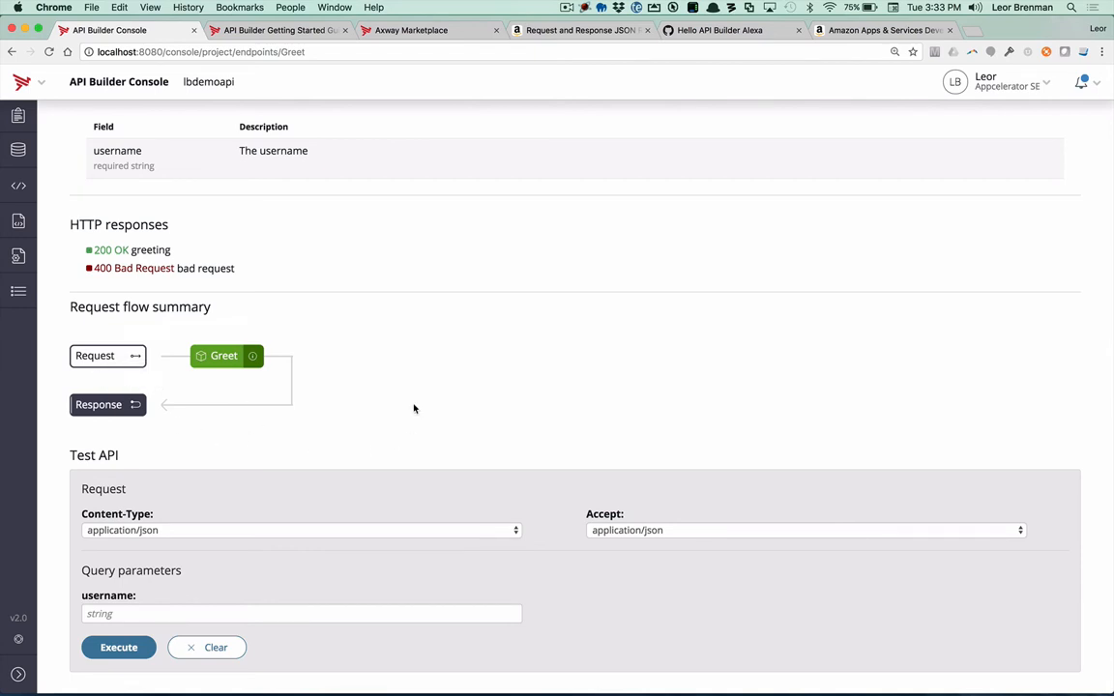
pyautogui.scroll(8, 413, 408)
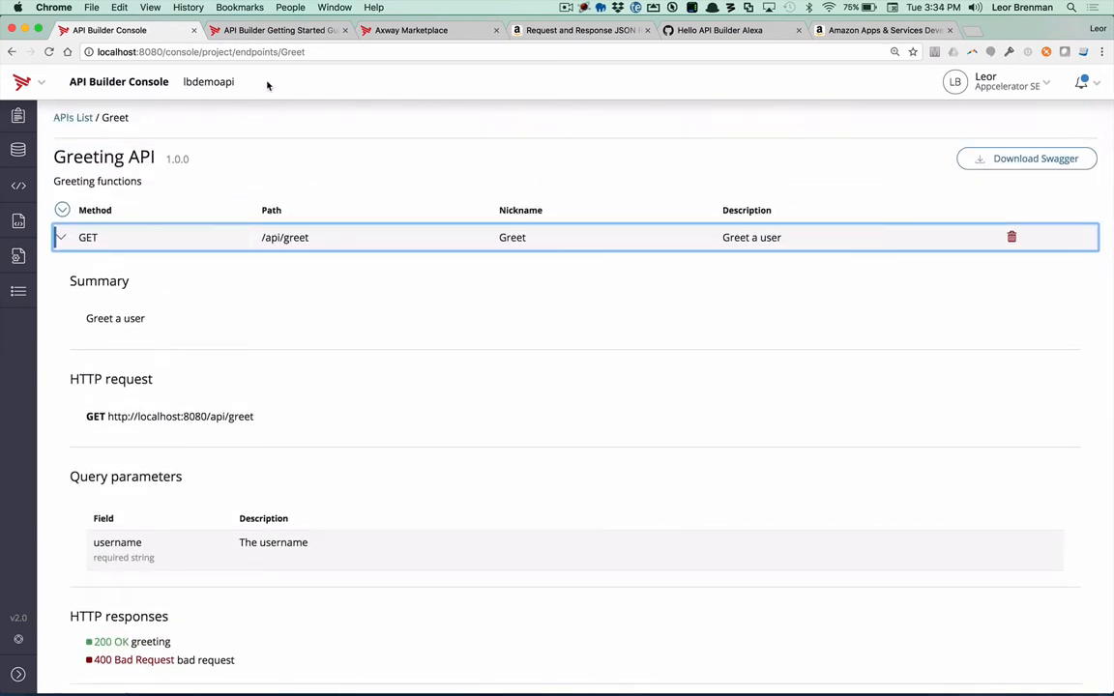
# Step: View the API Builder Getting Started Guide and browse both pages of the Connectors category in the Axway Marketplace
pyautogui.click(256, 32)
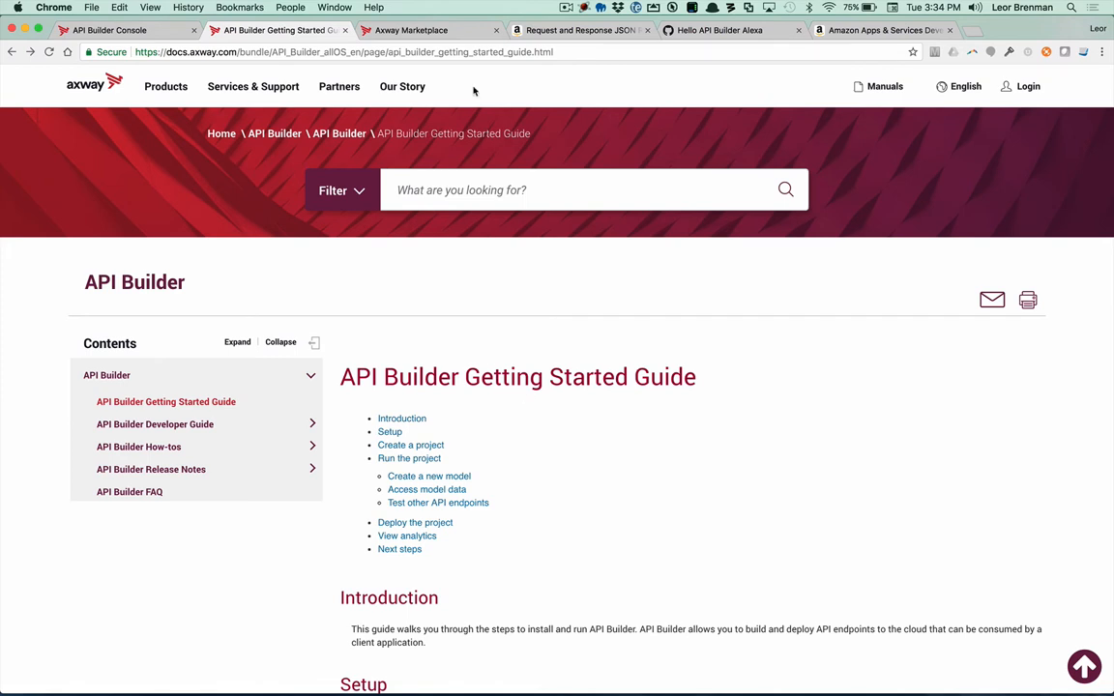
pyautogui.click(430, 32)
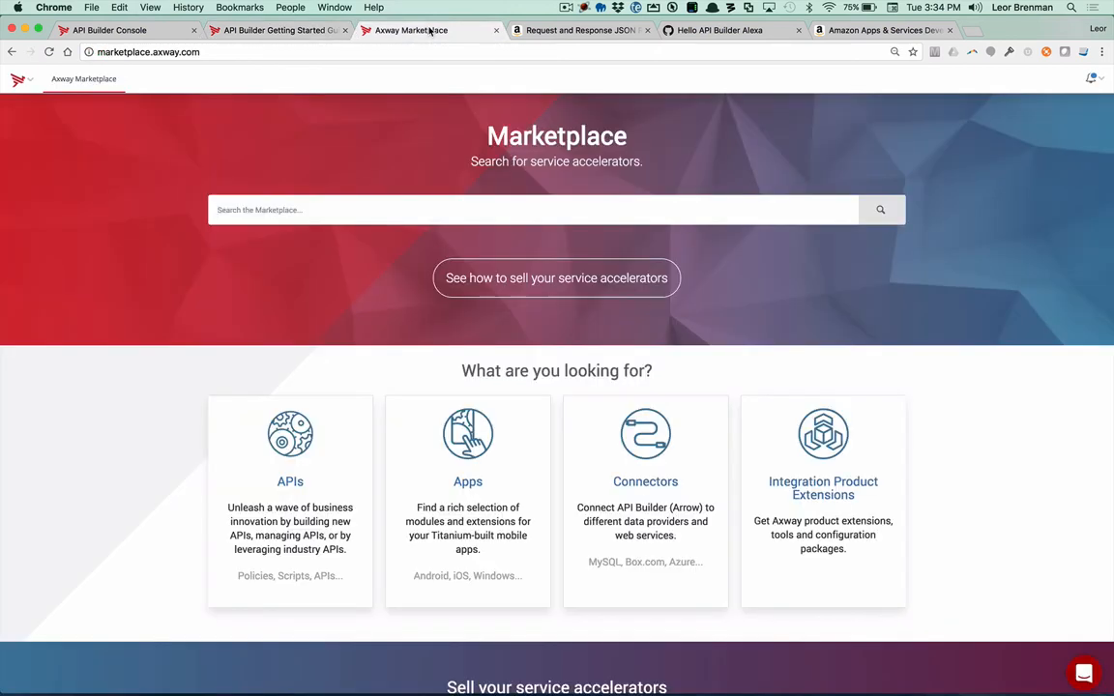
pyautogui.click(665, 469)
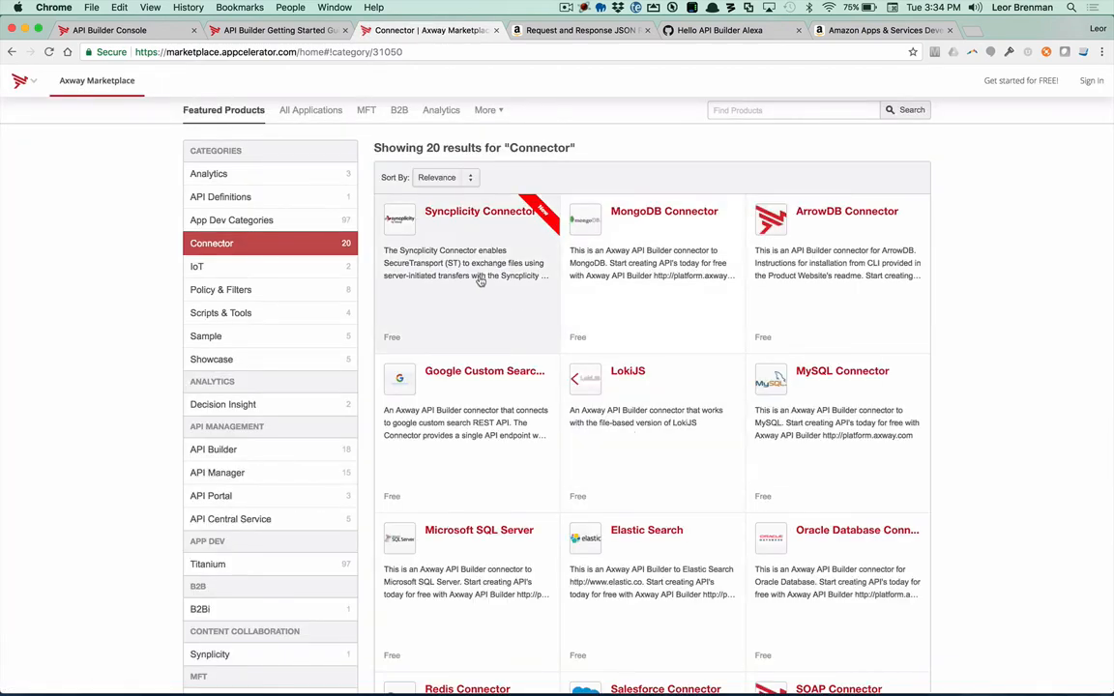
pyautogui.scroll(-6, 706, 252)
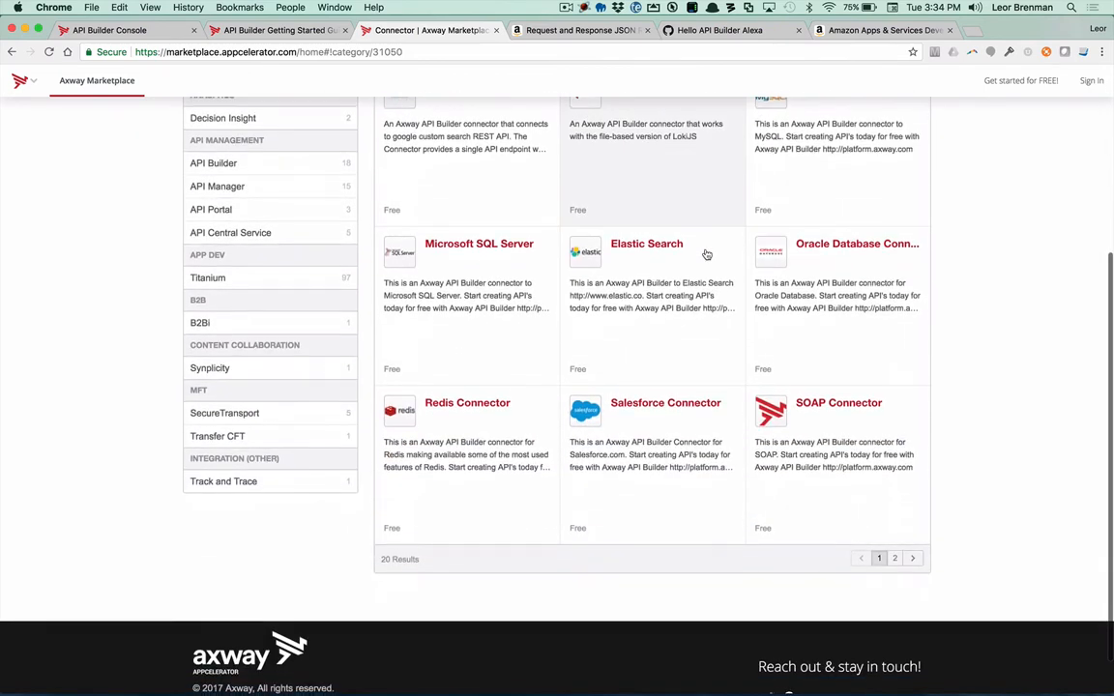
pyautogui.click(892, 550)
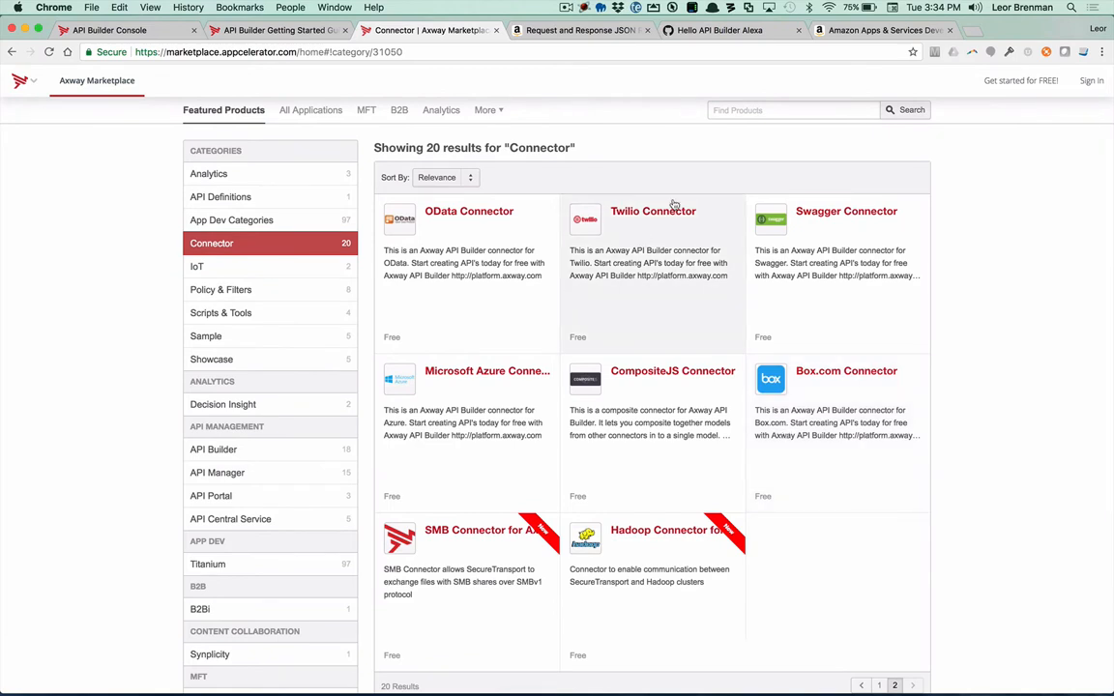
# Step: Switch to the Amazon developer console and start a new skill in the Alexa Skills Kit
pyautogui.click(874, 31)
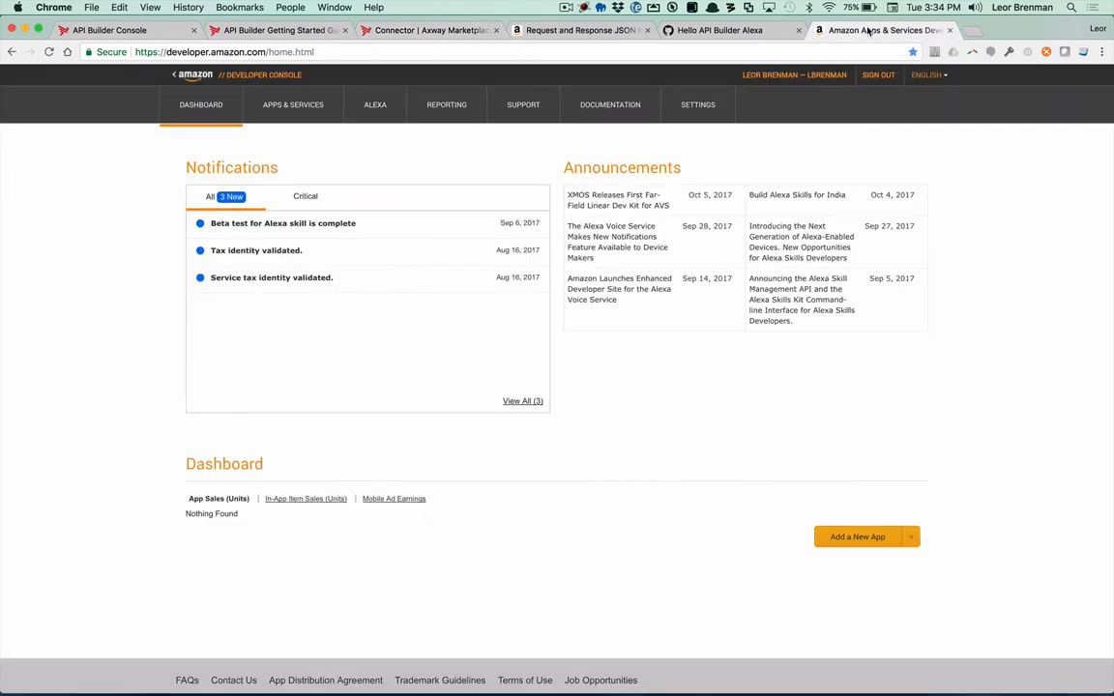
pyautogui.click(375, 105)
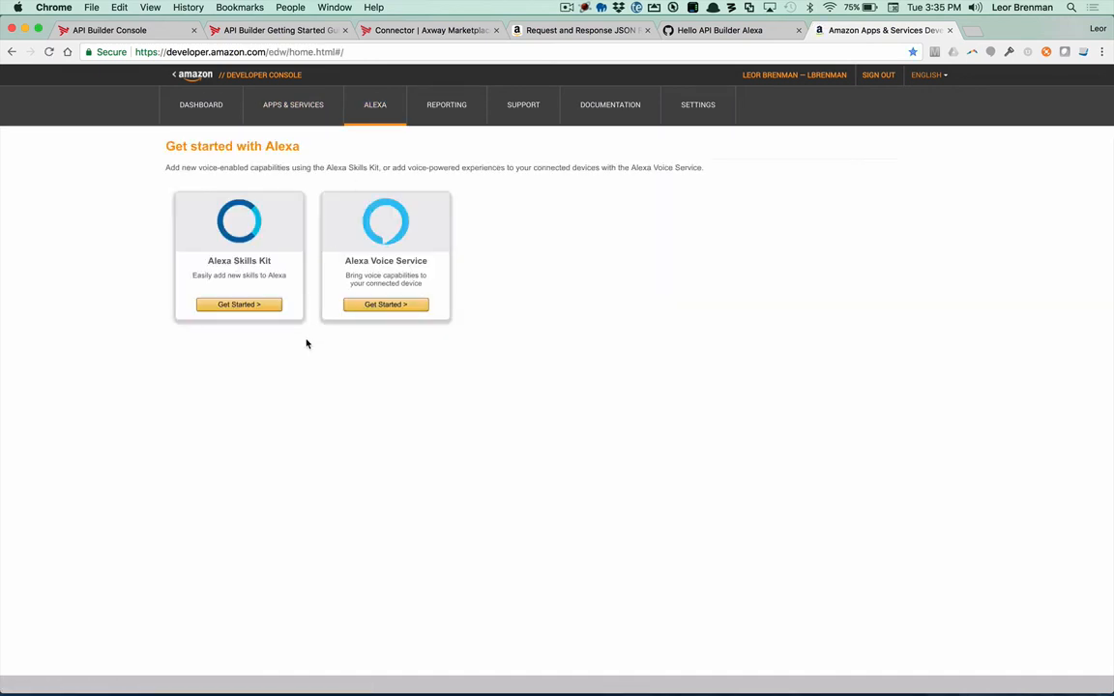
pyautogui.click(233, 306)
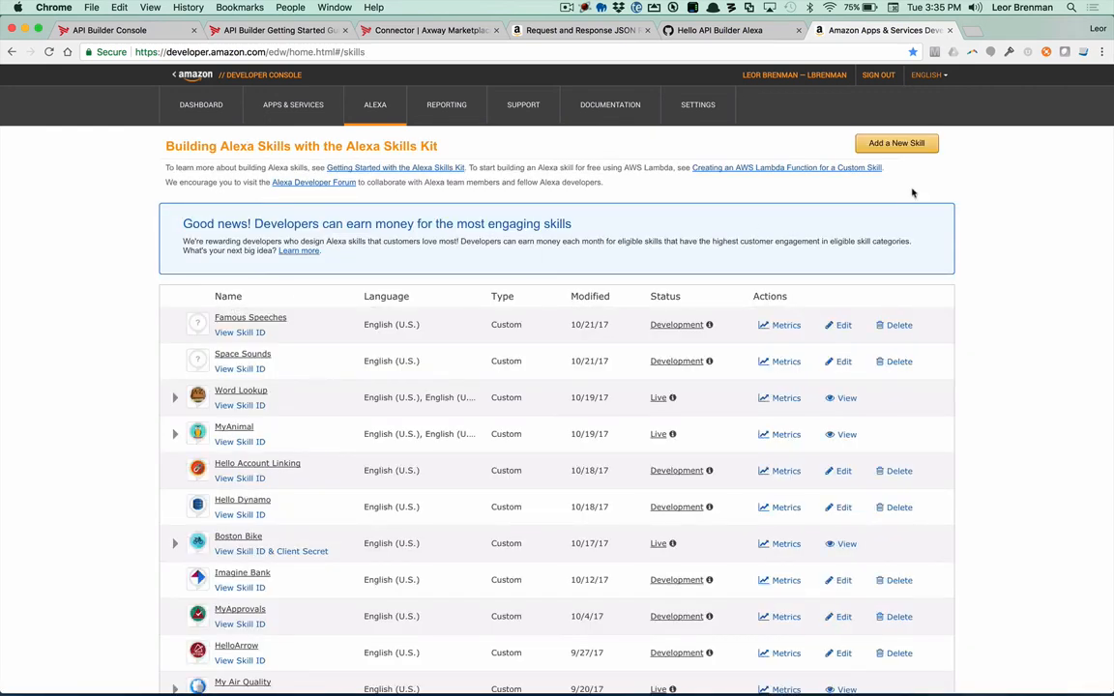
pyautogui.click(897, 144)
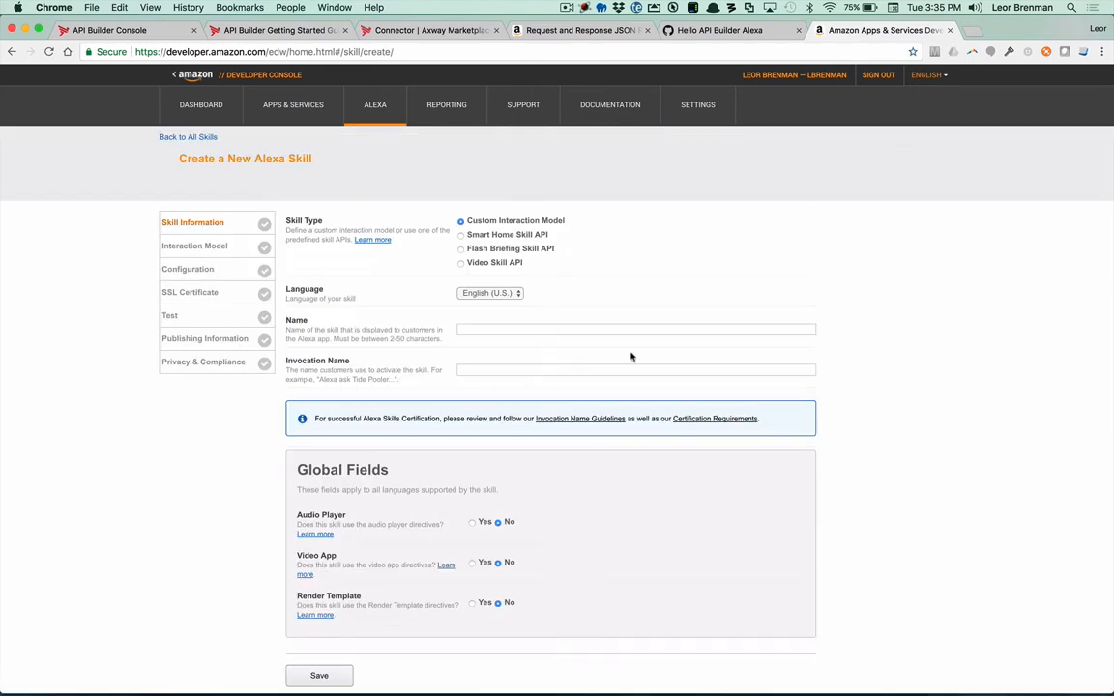
# Step: Set both the skill name and the invocation name to "Hello Axway" and save the skill information
pyautogui.click(476, 330)
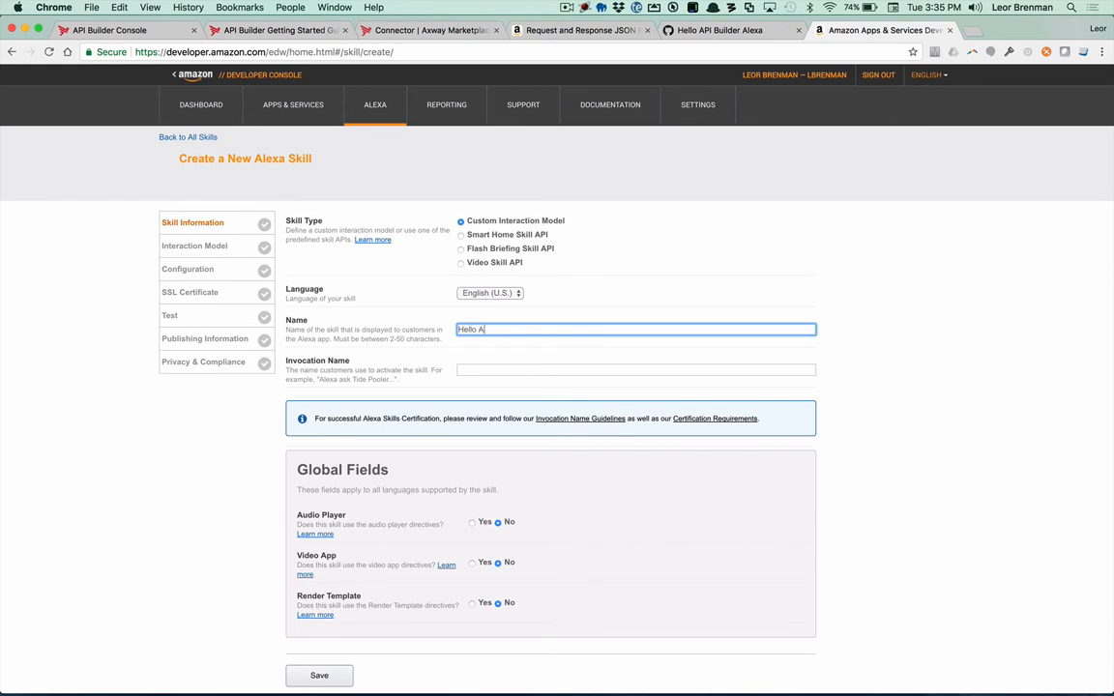
pyautogui.click(475, 369)
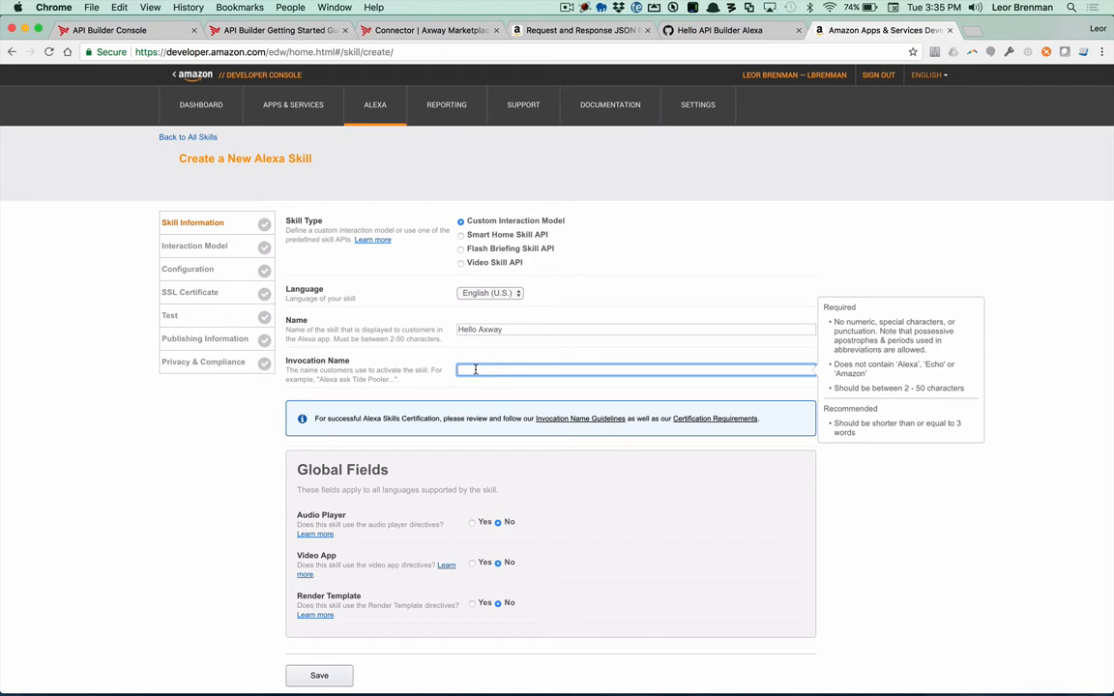
pyautogui.write('Hello Axway')
pyautogui.scroll(-3, 549, 516)
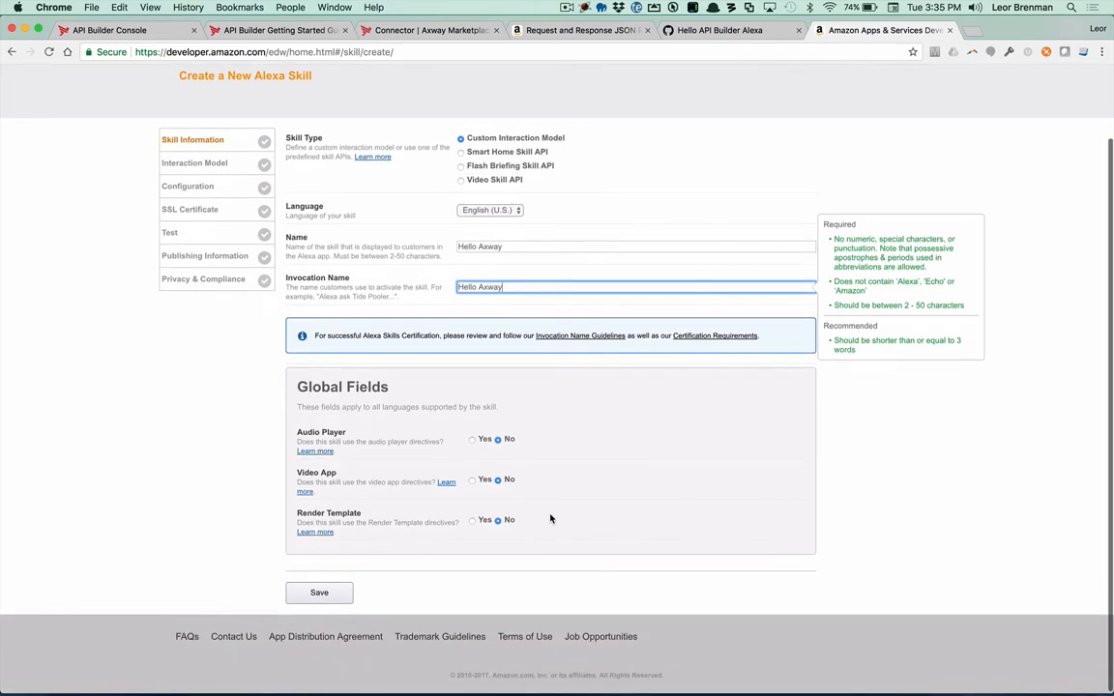
pyautogui.click(329, 592)
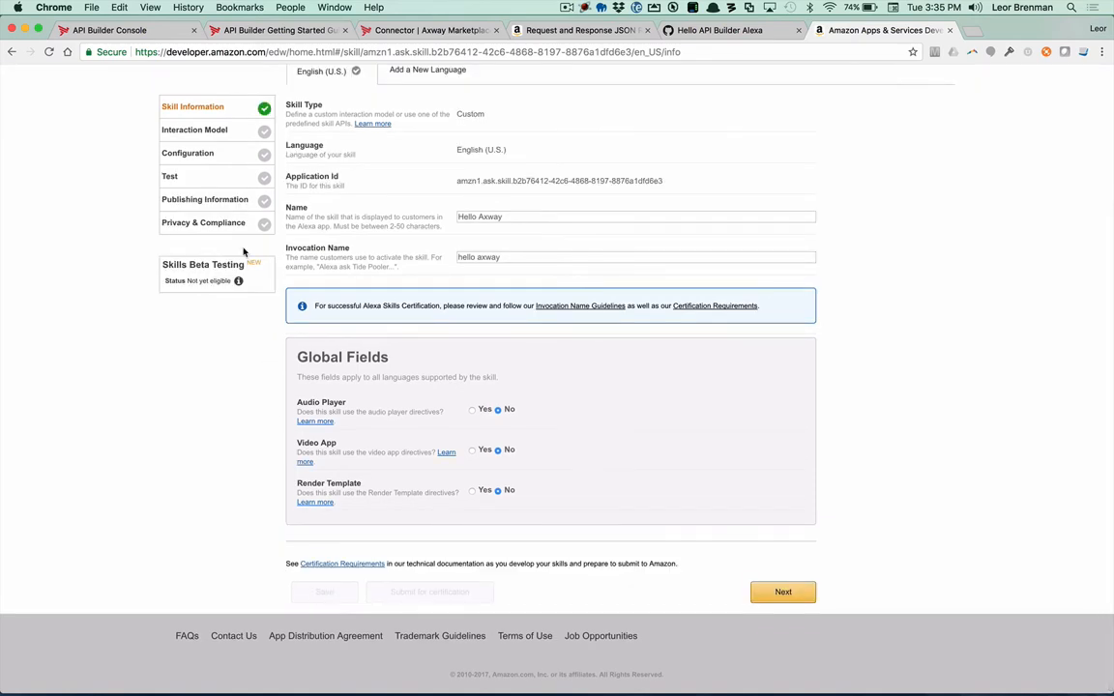
# Step: Paste the copied JSON with HelloAxwayIntent and Amazon's Stop, Cancel and Help intents into the interaction model's Intent Schema and review it
pyautogui.click(209, 131)
pyautogui.scroll(10, 209, 223)
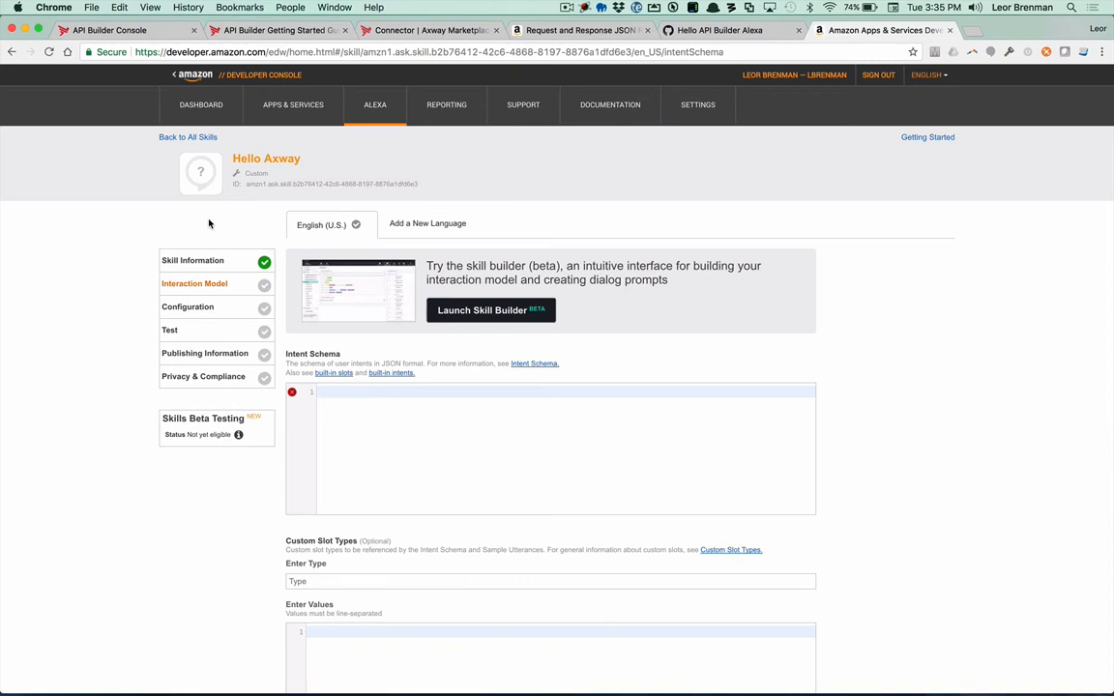
pyautogui.click(396, 436)
pyautogui.press('super+v')
pyautogui.scroll(5, 397, 434)
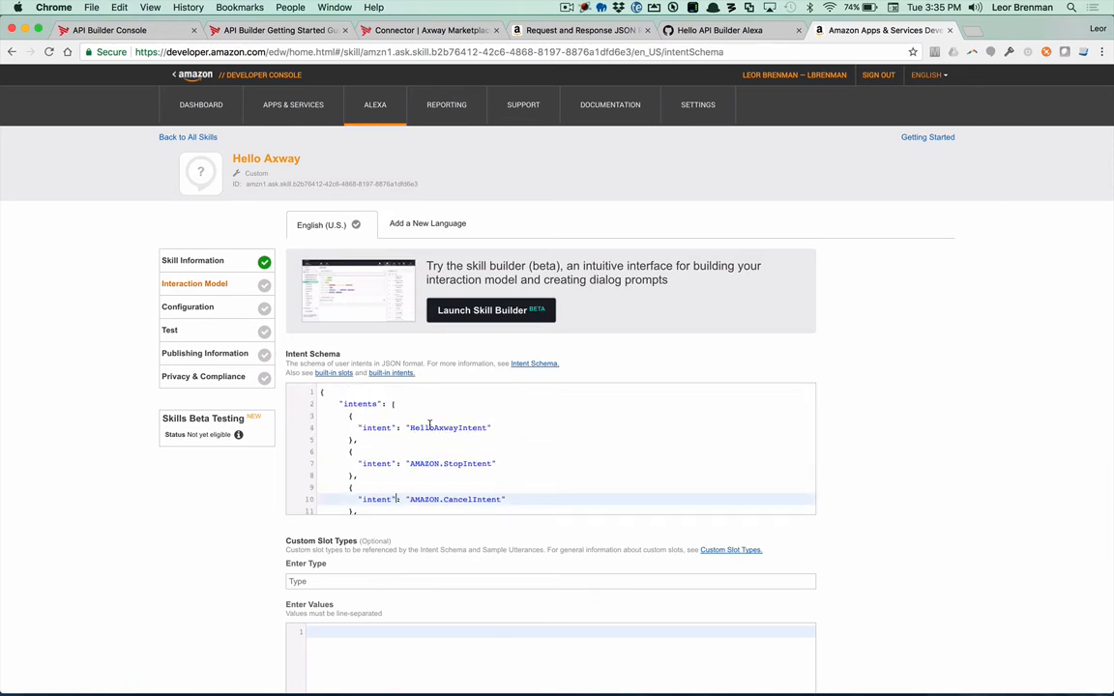
pyautogui.scroll(-3, 437, 440)
pyautogui.scroll(-1, 435, 442)
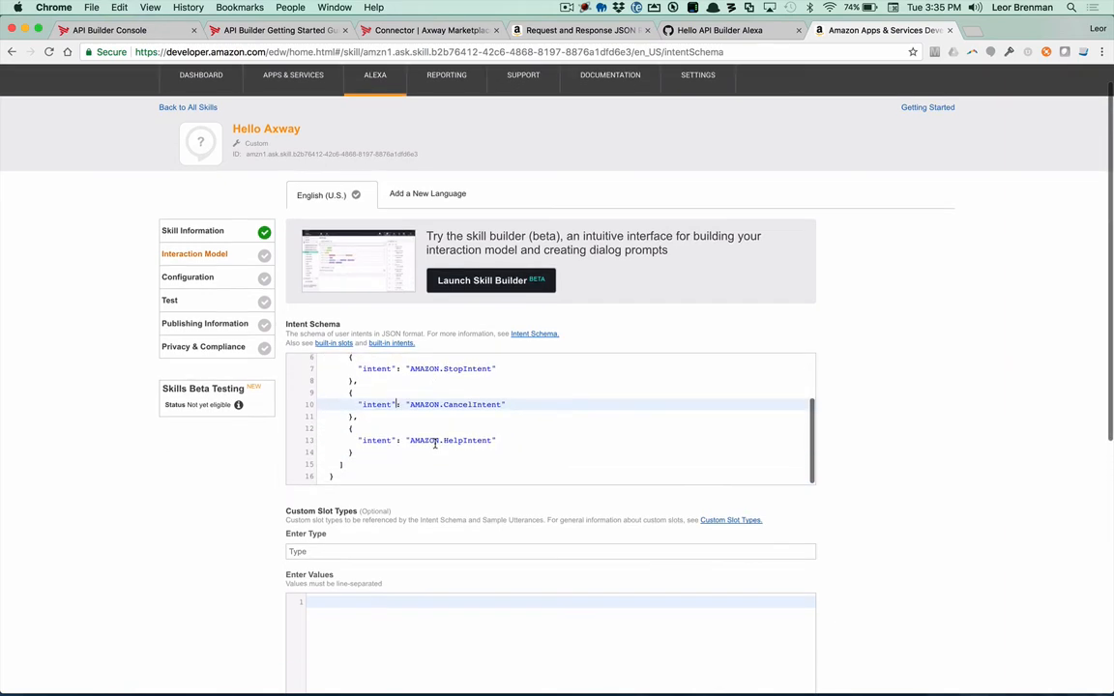
pyautogui.scroll(3, 435, 440)
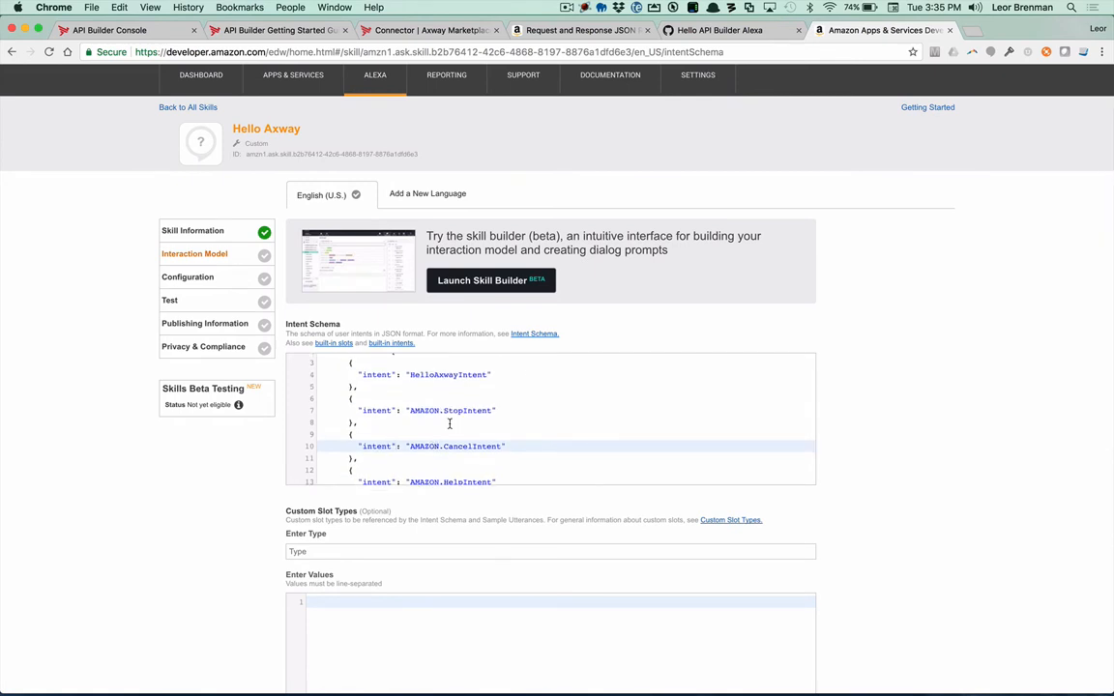
pyautogui.scroll(3, 437, 435)
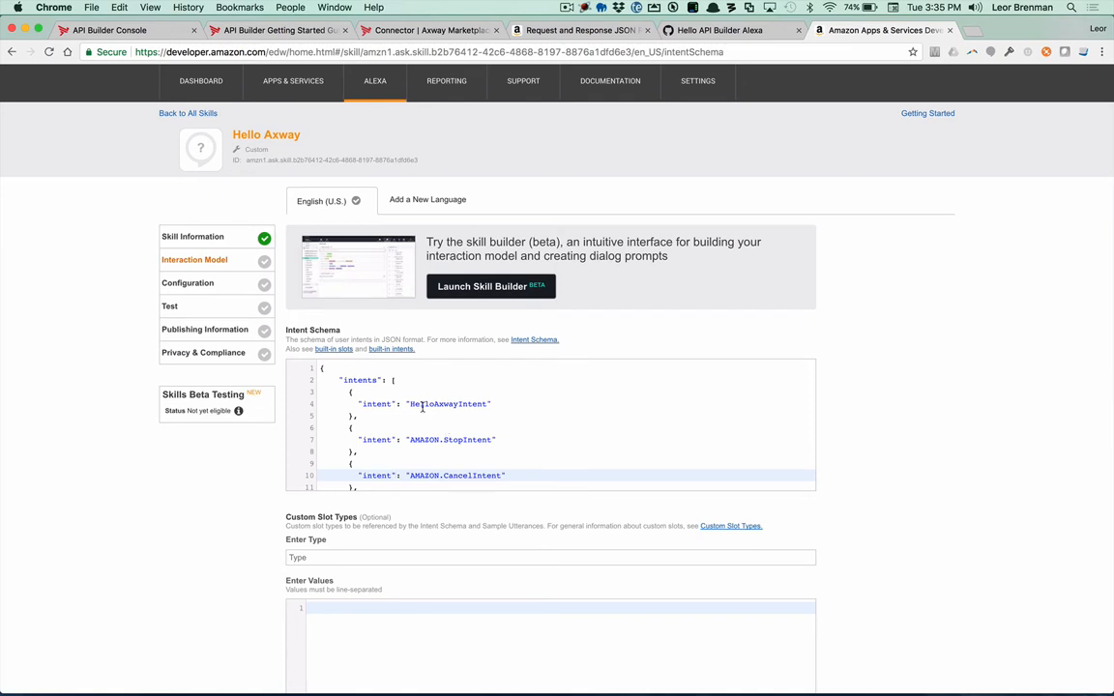
pyautogui.doubleClick(425, 404)
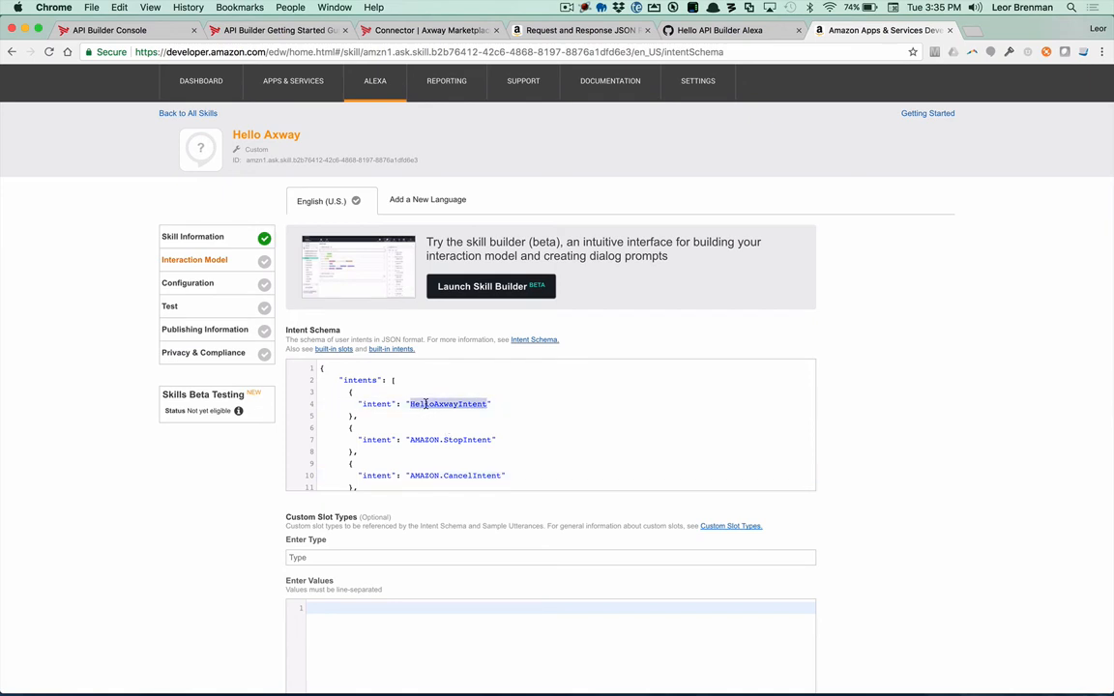
# Step: Copy the four HelloAxwayIntent utterances from instructions.md in Atom into the skill's Sample Utterances in Chrome
pyautogui.scroll(-5, 190, 545)
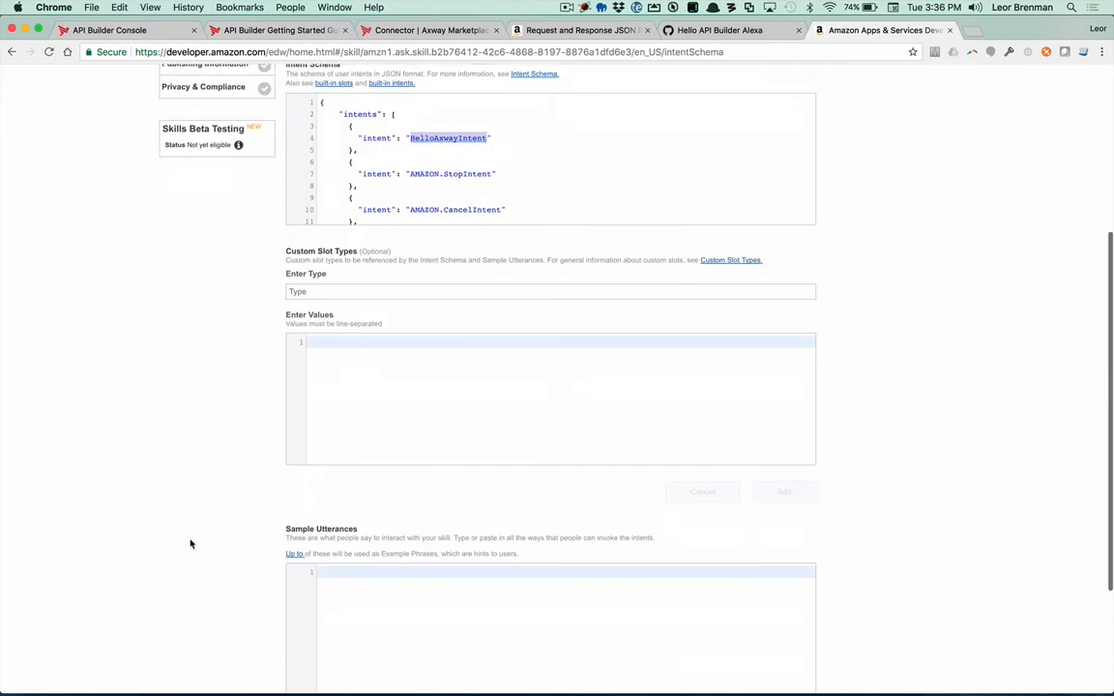
pyautogui.scroll(-3, 365, 484)
pyautogui.click(373, 465)
pyautogui.press('super+Tab')
pyautogui.press('super+Tab')
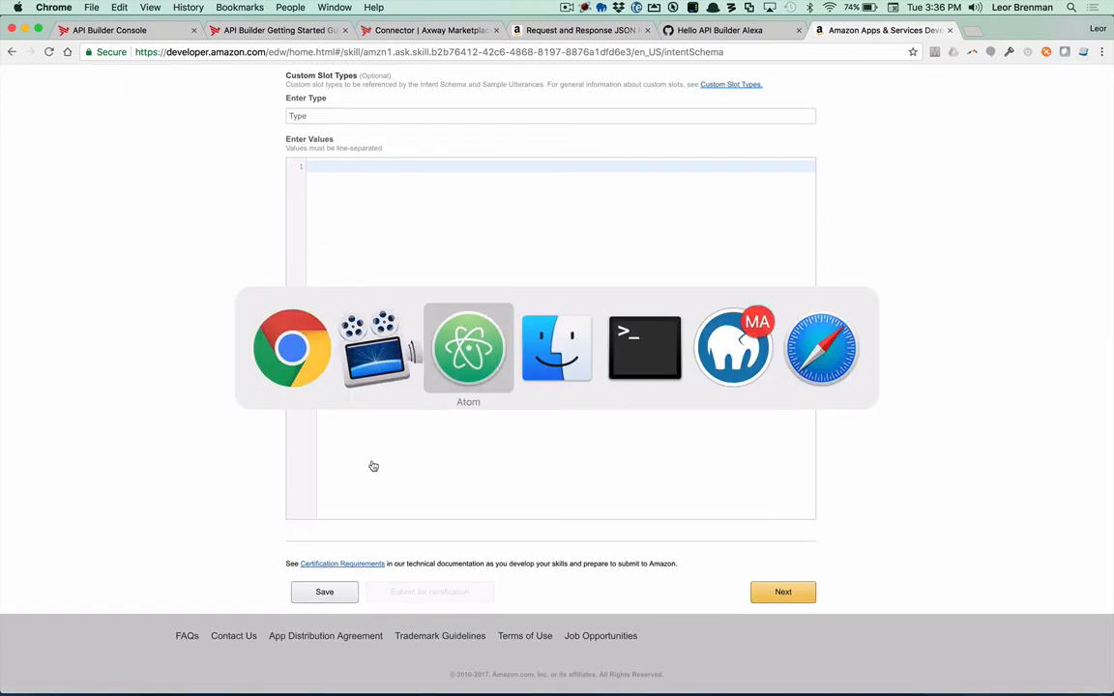
pyautogui.scroll(-4, 577, 473)
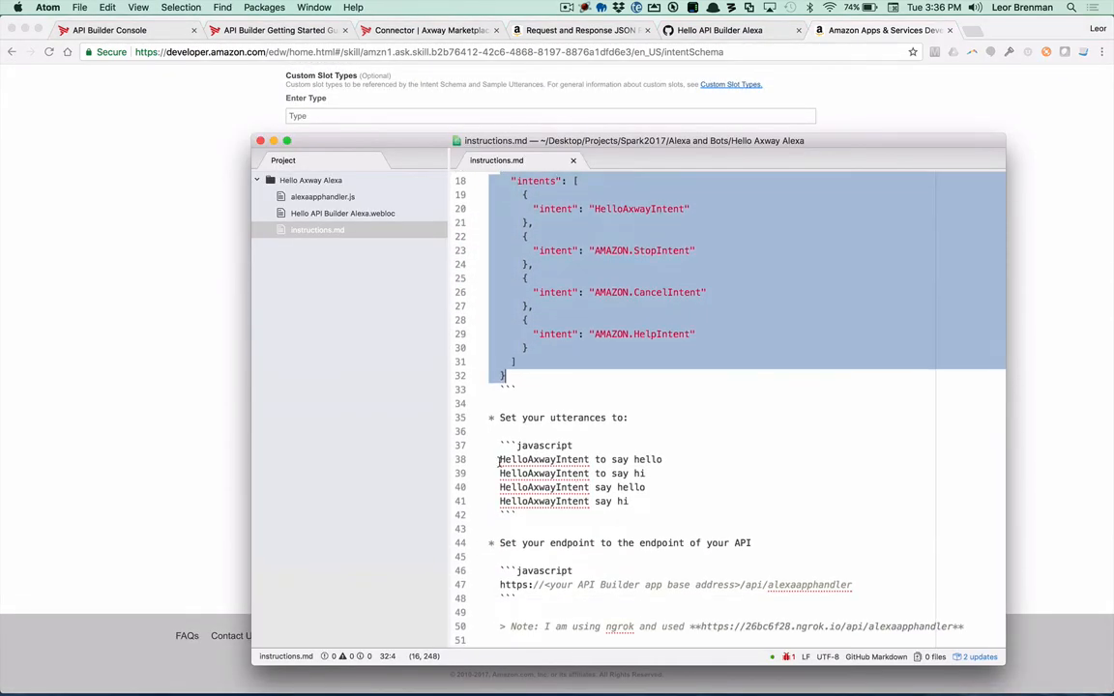
pyautogui.moveTo(498, 460); pyautogui.dragTo(650, 501)
pyautogui.press('super+c')
pyautogui.press('super+Tab')
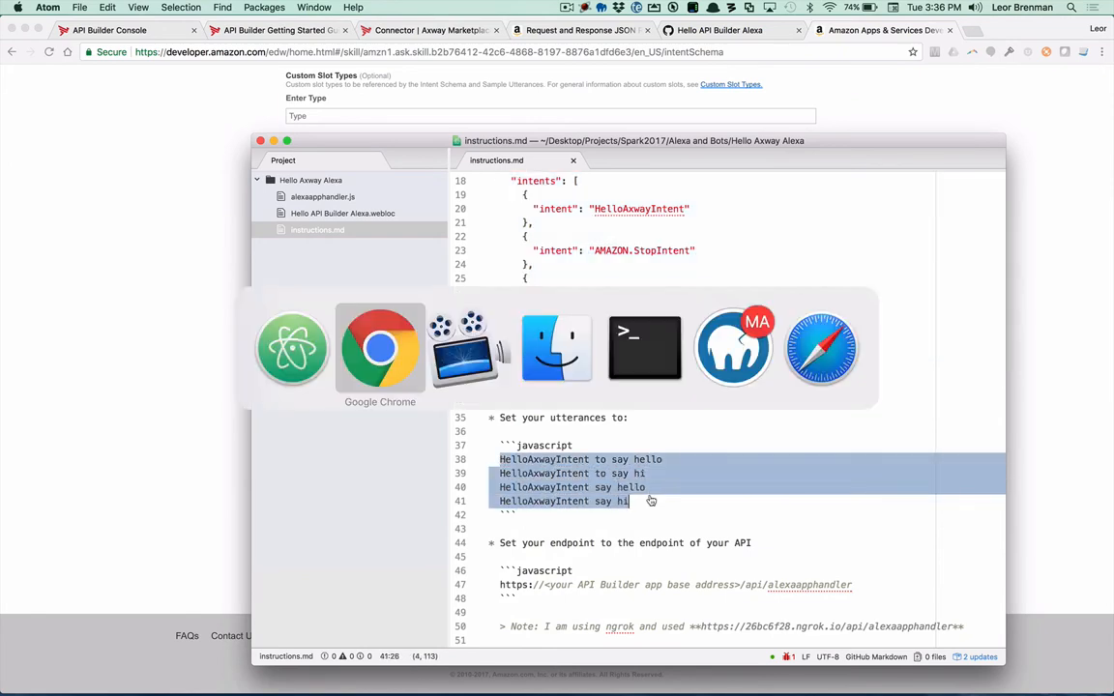
pyautogui.press('super+v')
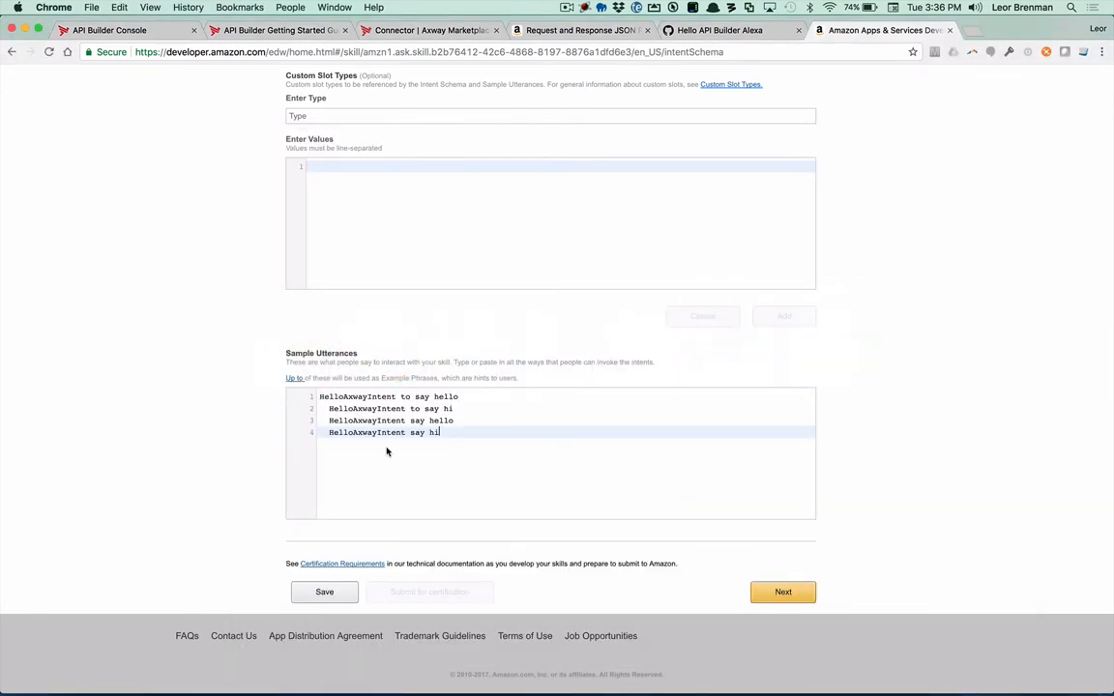
# Step: Remove the leading spaces from sample utterance lines 2 to 4 and proceed to the Configuration page
pyautogui.click(329, 408)
pyautogui.press('BackSpace')
pyautogui.press('BackSpace')
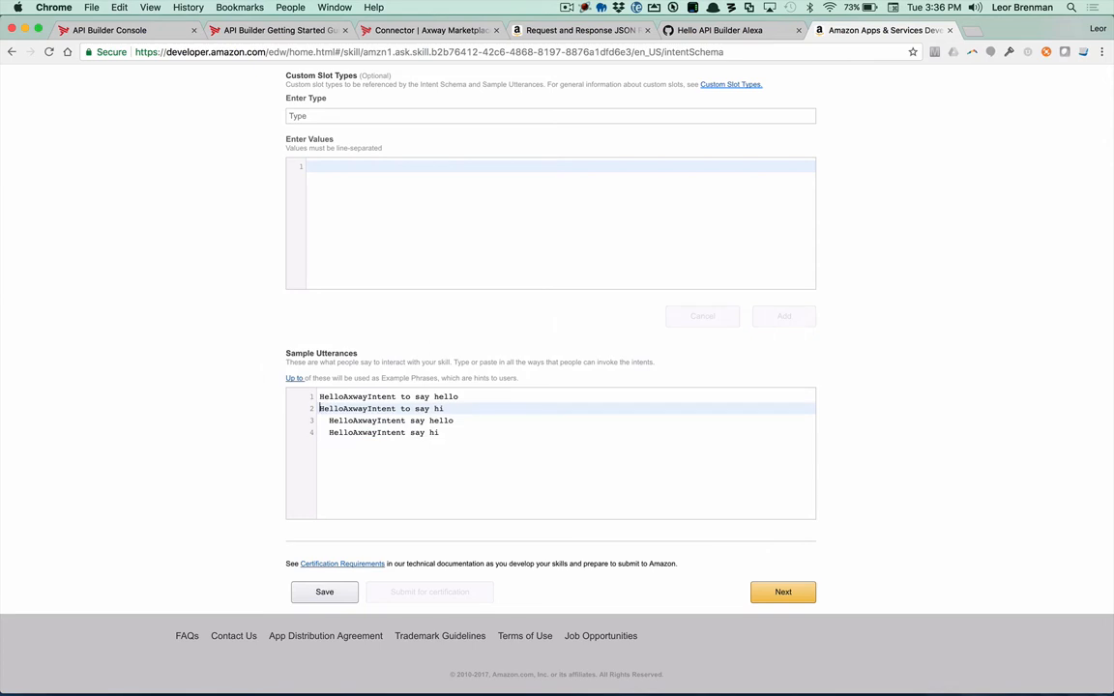
pyautogui.press('BackSpace')
pyautogui.press('Return')
pyautogui.moveTo(401, 396); pyautogui.dragTo(440, 432)
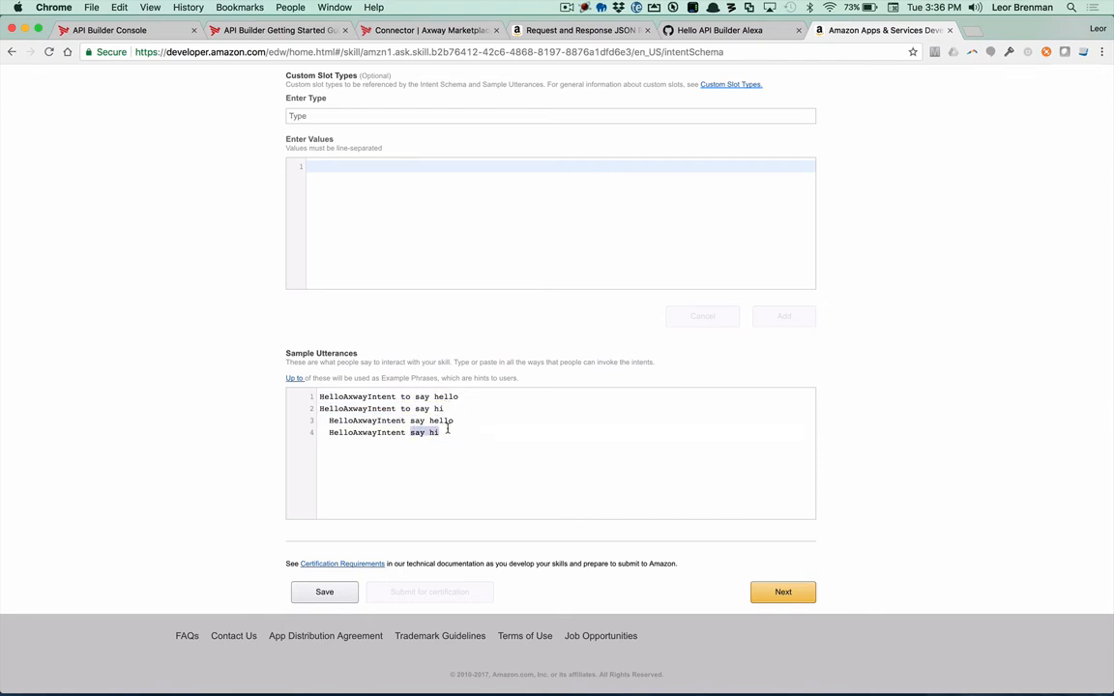
pyautogui.click(329, 420)
pyautogui.press('BackSpace')
pyautogui.press('BackSpace')
pyautogui.press('Down')
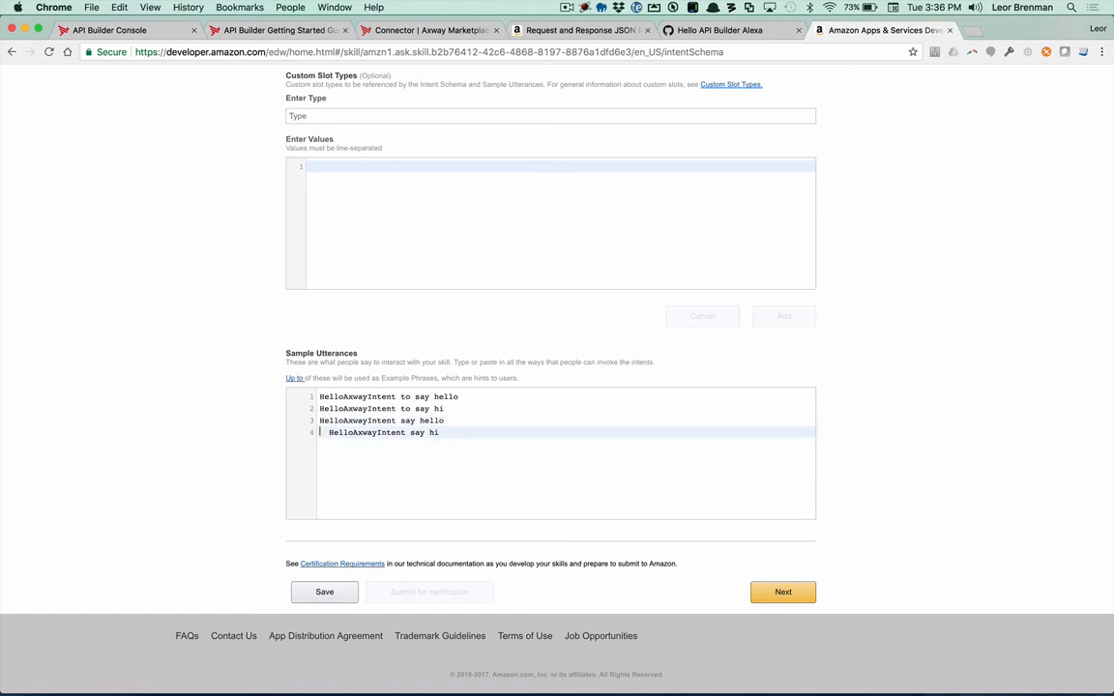
pyautogui.press('Delete')
pyautogui.press('Delete')
pyautogui.click(780, 593)
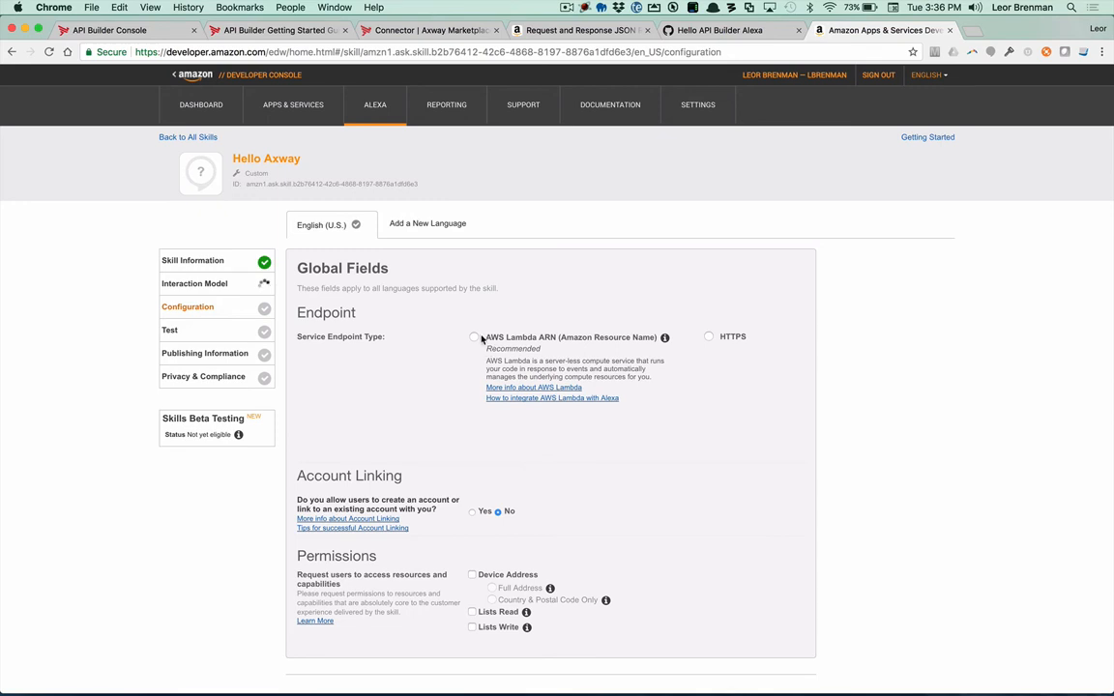
pyautogui.click(710, 338)
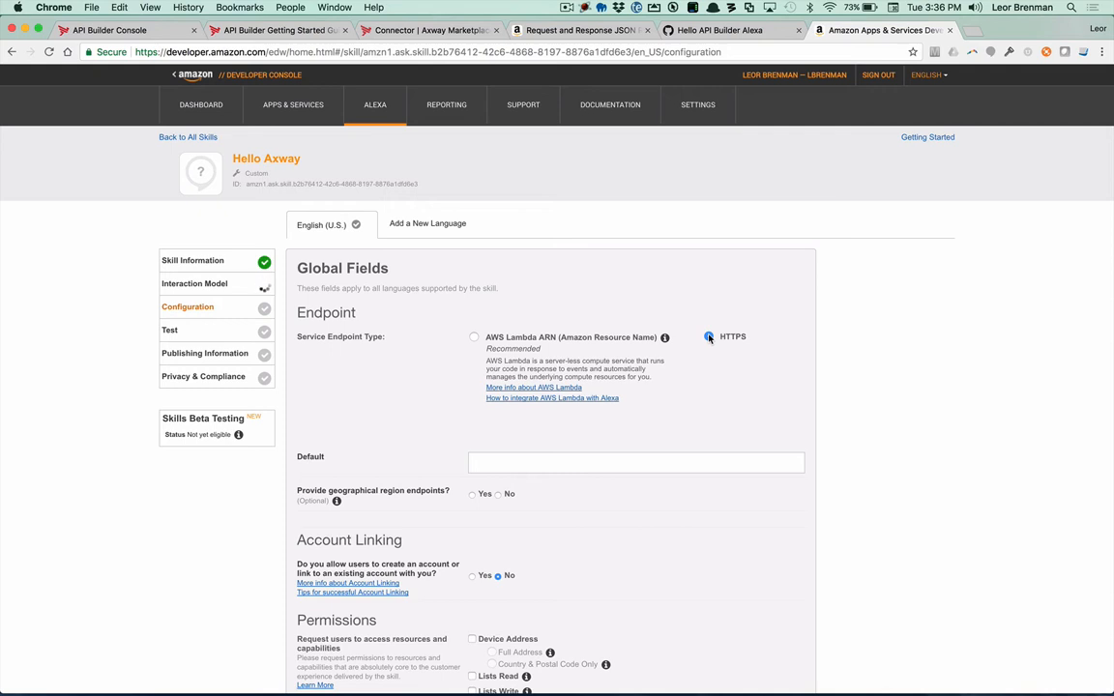
pyautogui.press('super+Tab')
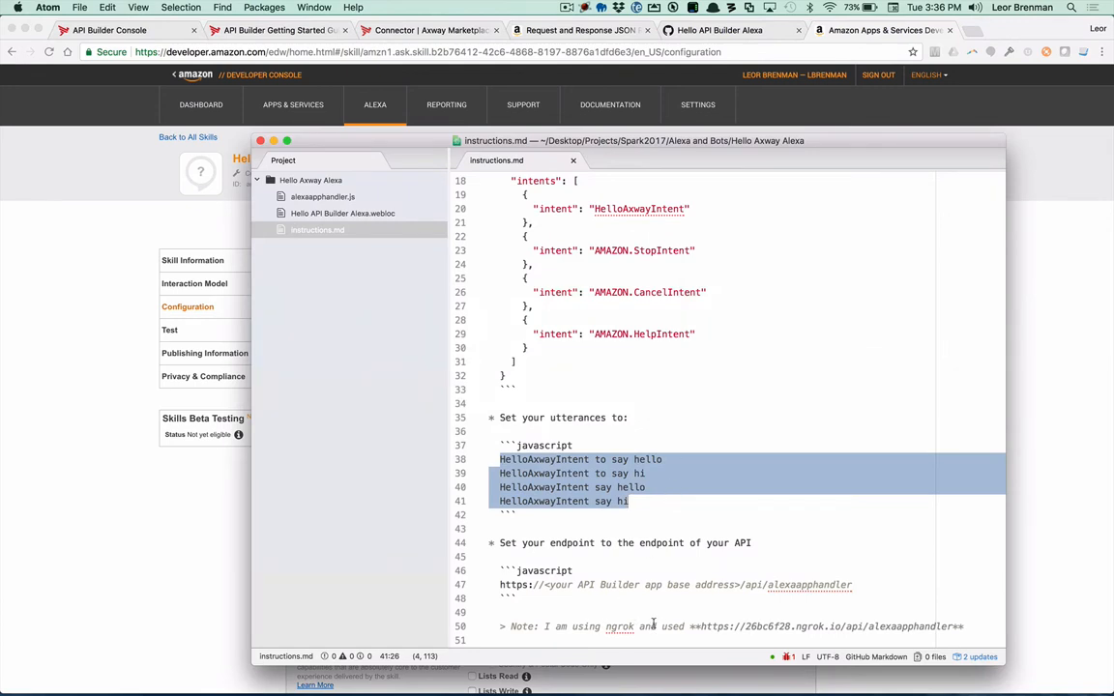
pyautogui.moveTo(703, 627); pyautogui.dragTo(953, 626)
pyautogui.press('super+c')
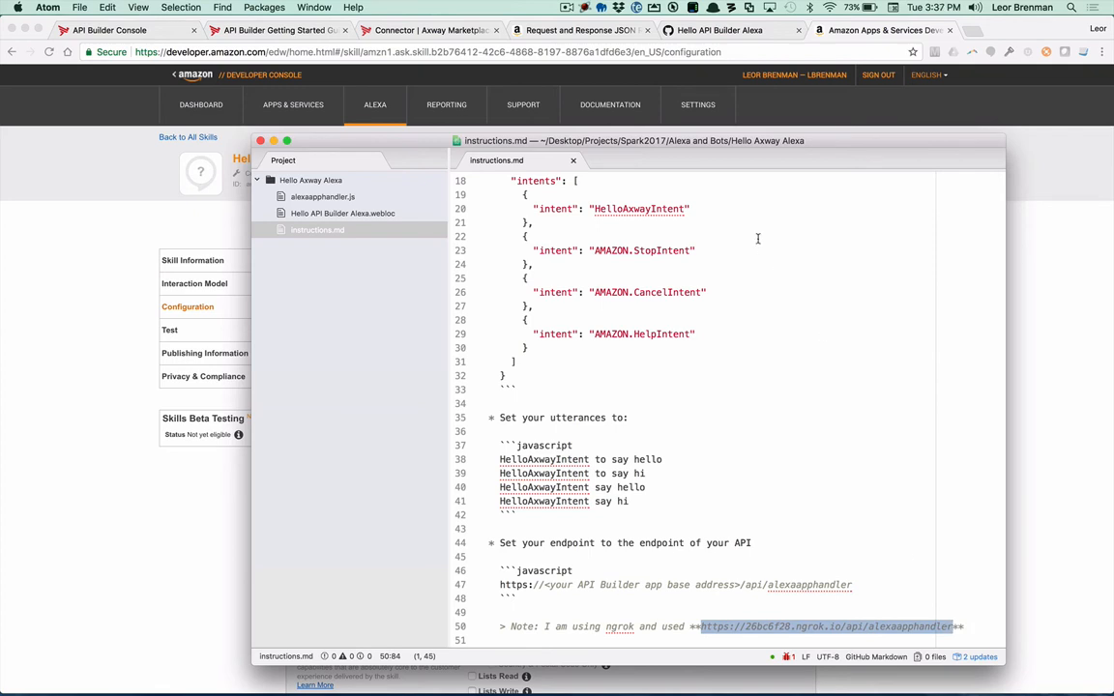
pyautogui.press('super+Tab')
pyautogui.click(522, 471)
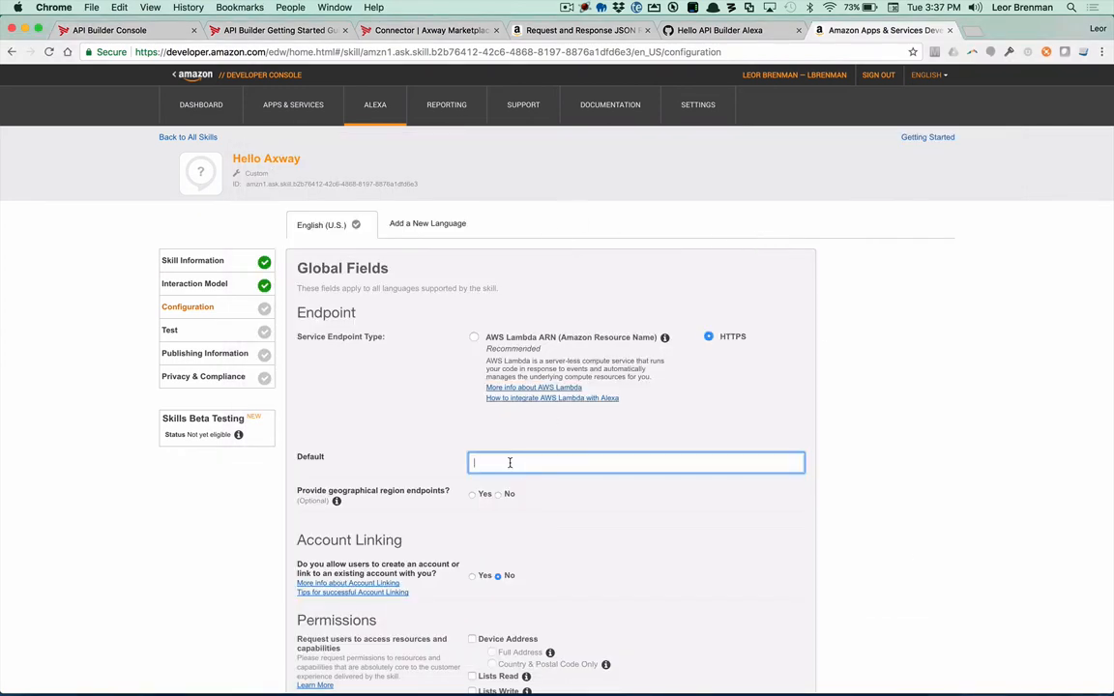
pyautogui.press('super+v')
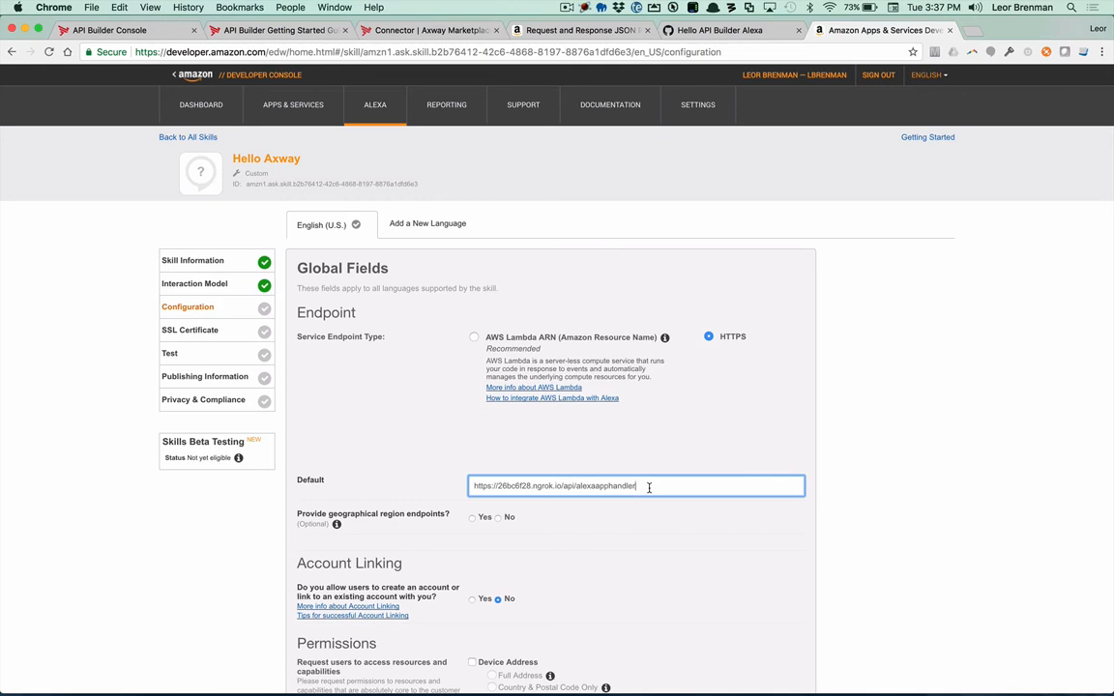
pyautogui.scroll(-1, 619, 556)
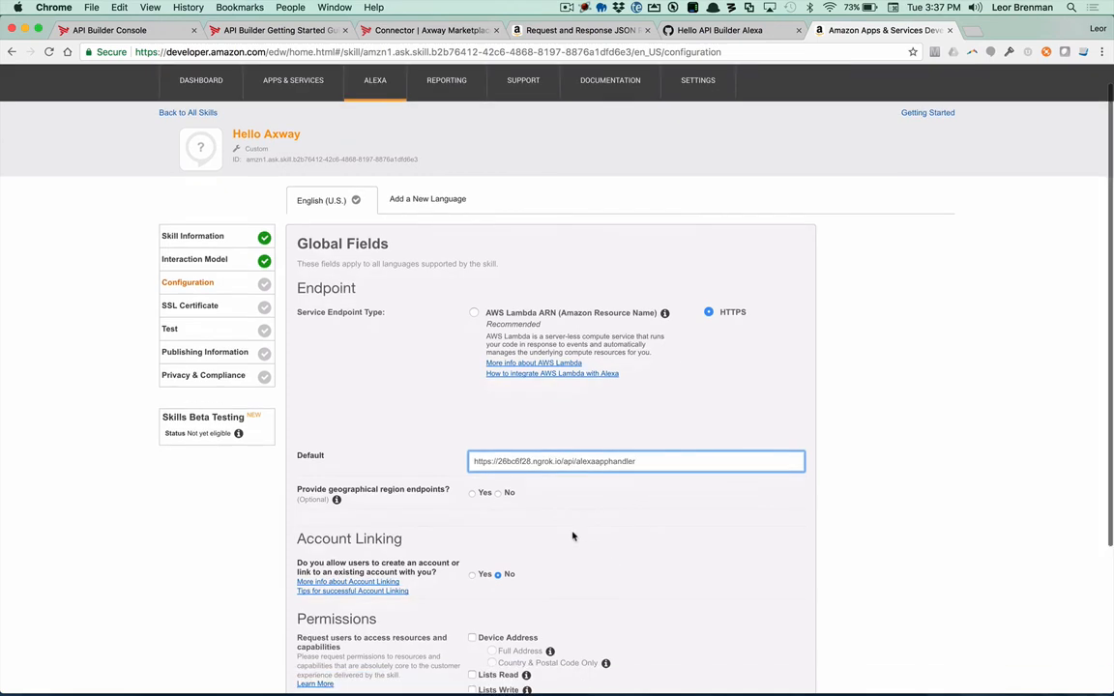
pyautogui.click(499, 493)
pyautogui.scroll(-3, 572, 557)
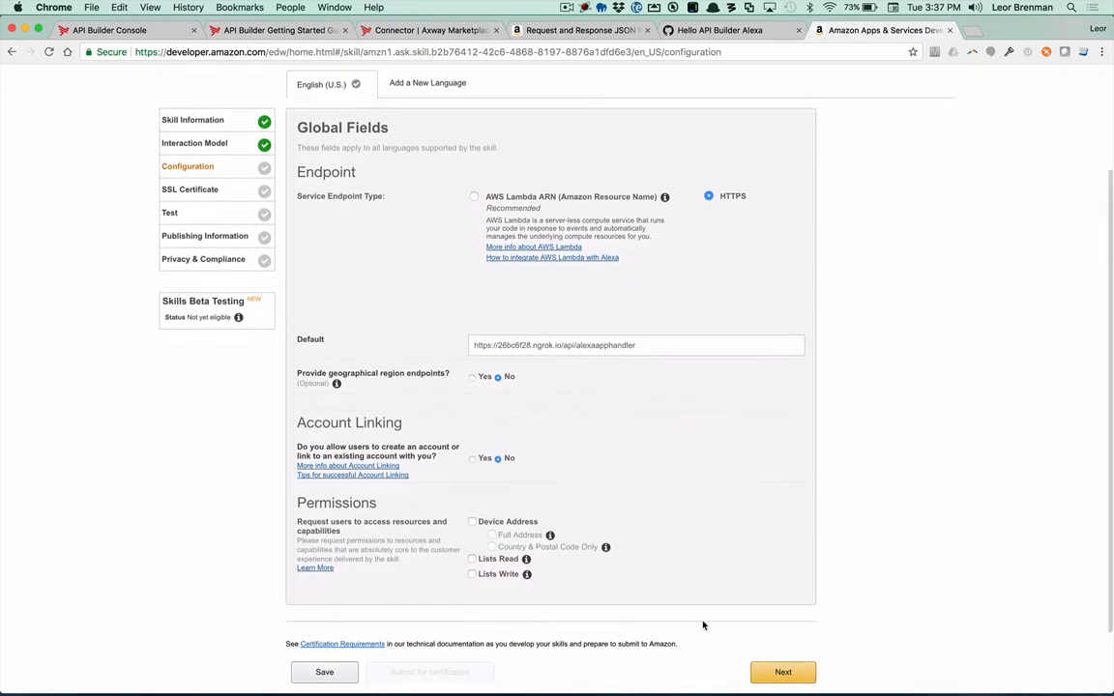
pyautogui.click(785, 672)
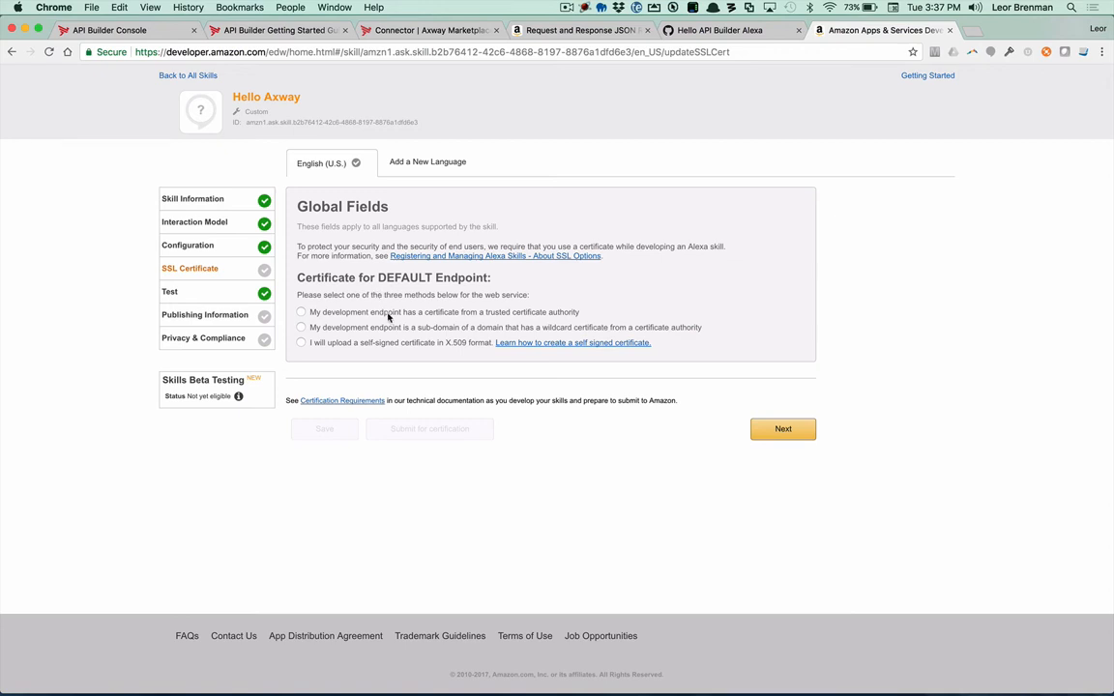
# Step: Declare the development endpoint a sub-domain of a domain with a wildcard certificate from a certificate authority, and proceed to the Test page
pyautogui.click(359, 329)
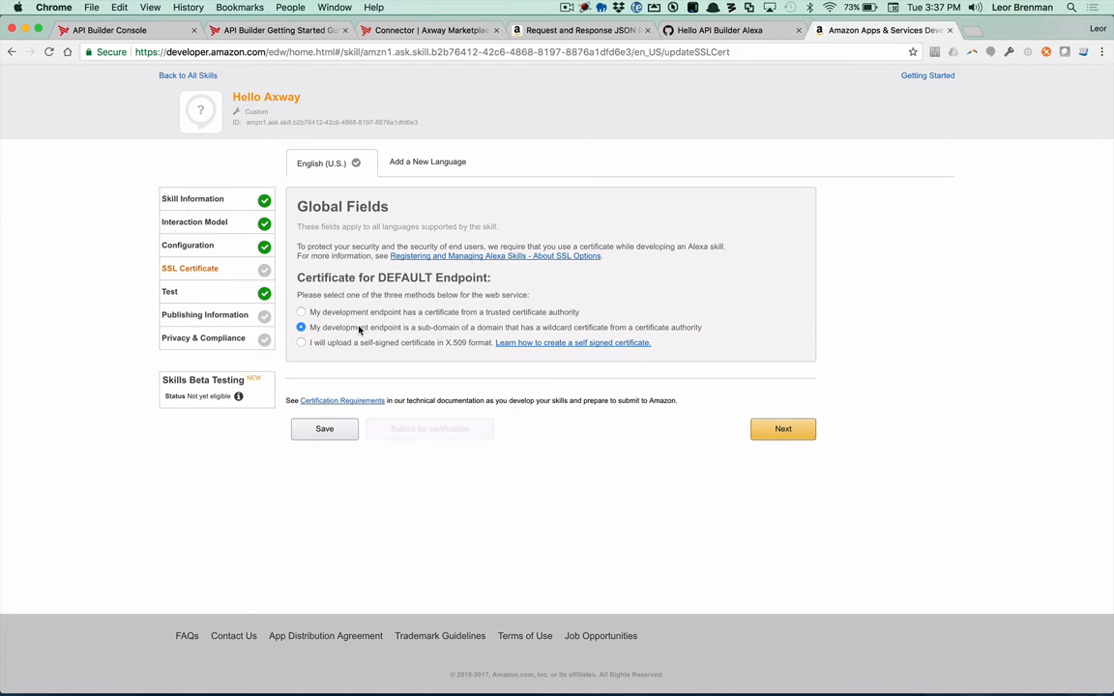
pyautogui.click(783, 430)
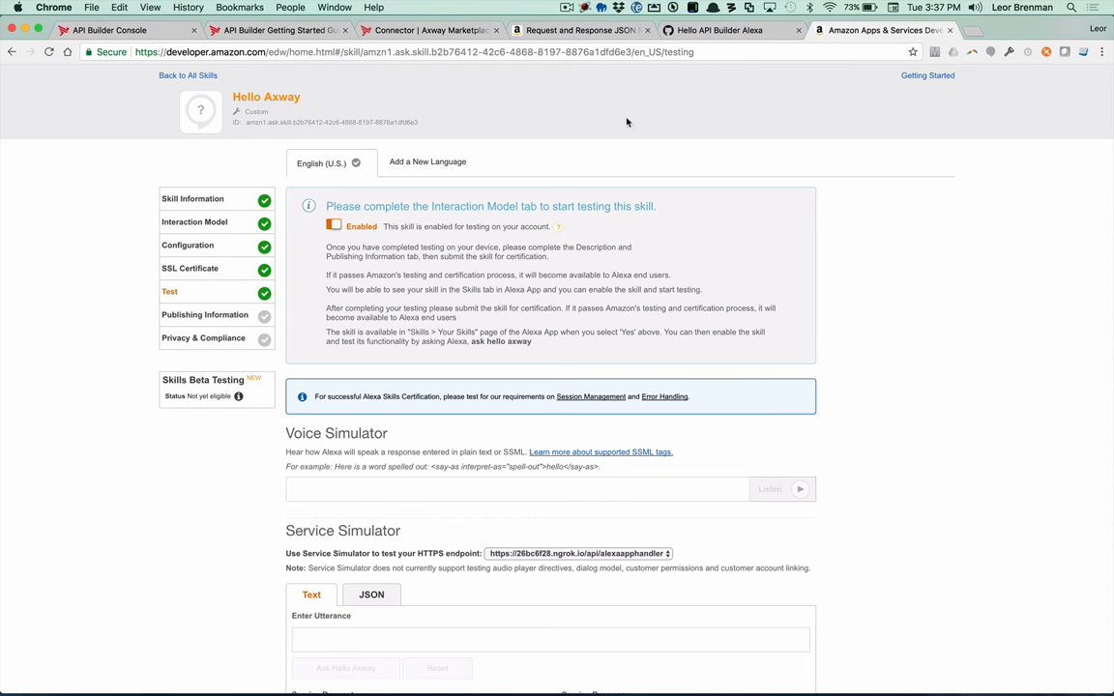
# Step: Examine the request body syntax, parameter descriptions and response body syntax in Amazon's Request and Response JSON Reference
pyautogui.click(570, 30)
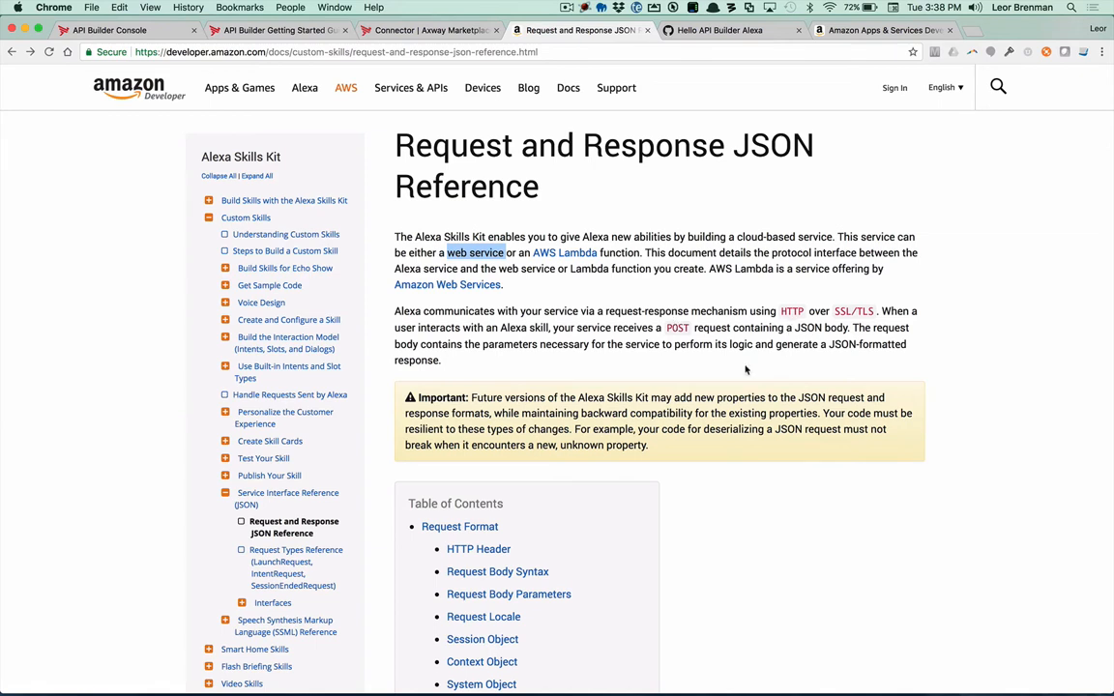
pyautogui.scroll(-20, 721, 463)
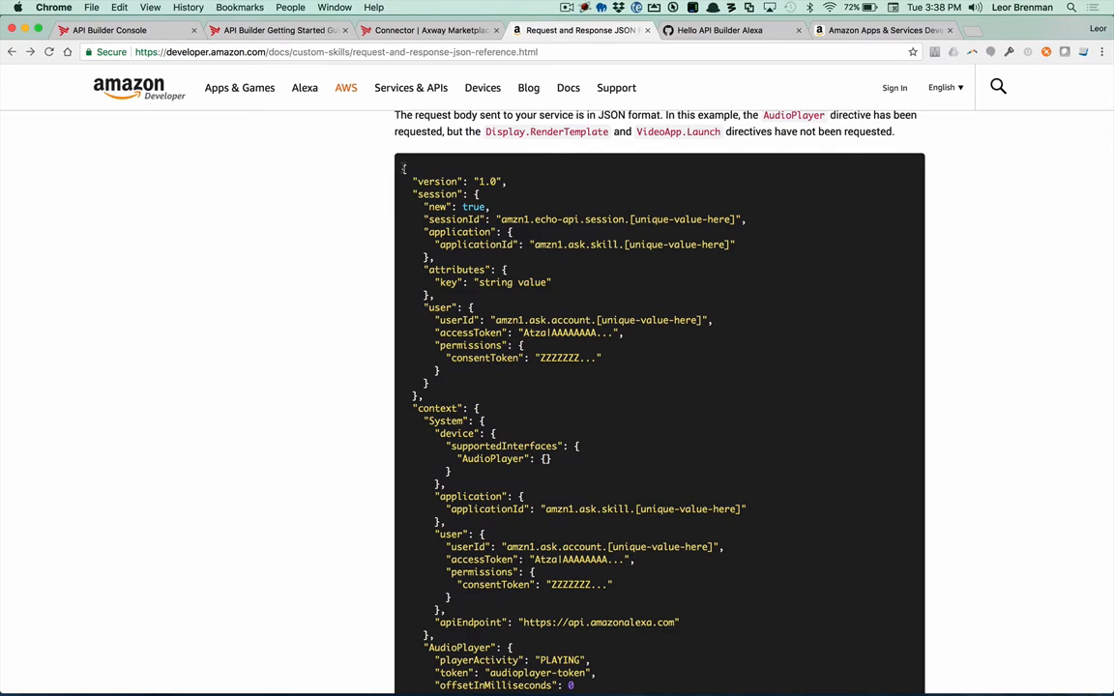
pyautogui.scroll(-6, 476, 521)
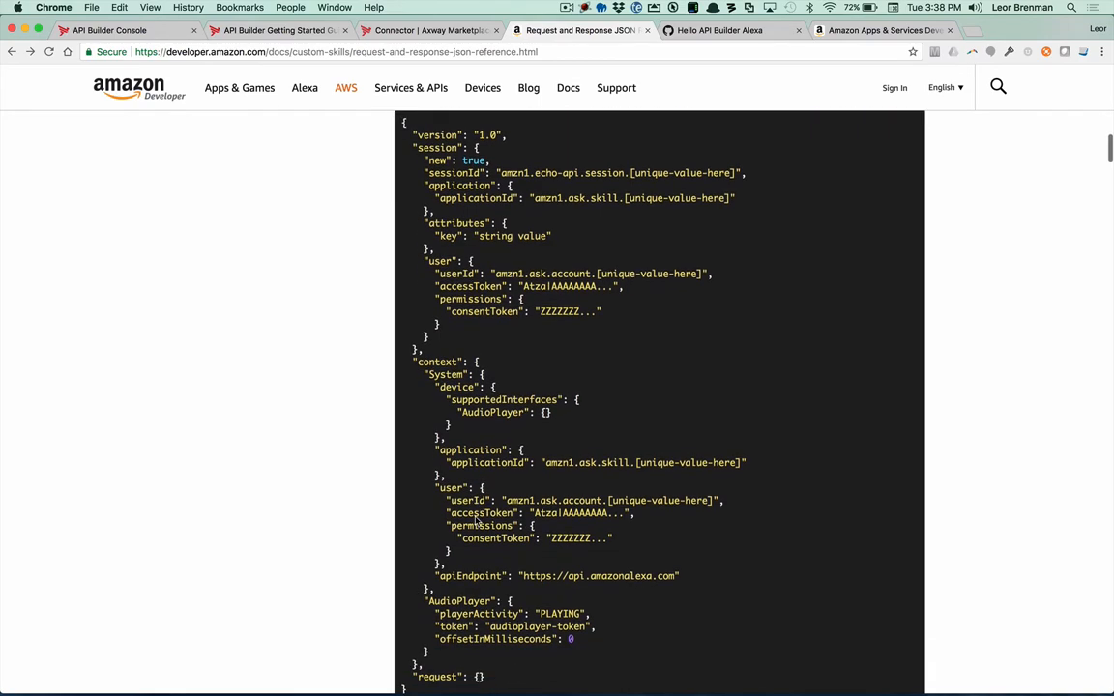
pyautogui.scroll(-20, 476, 521)
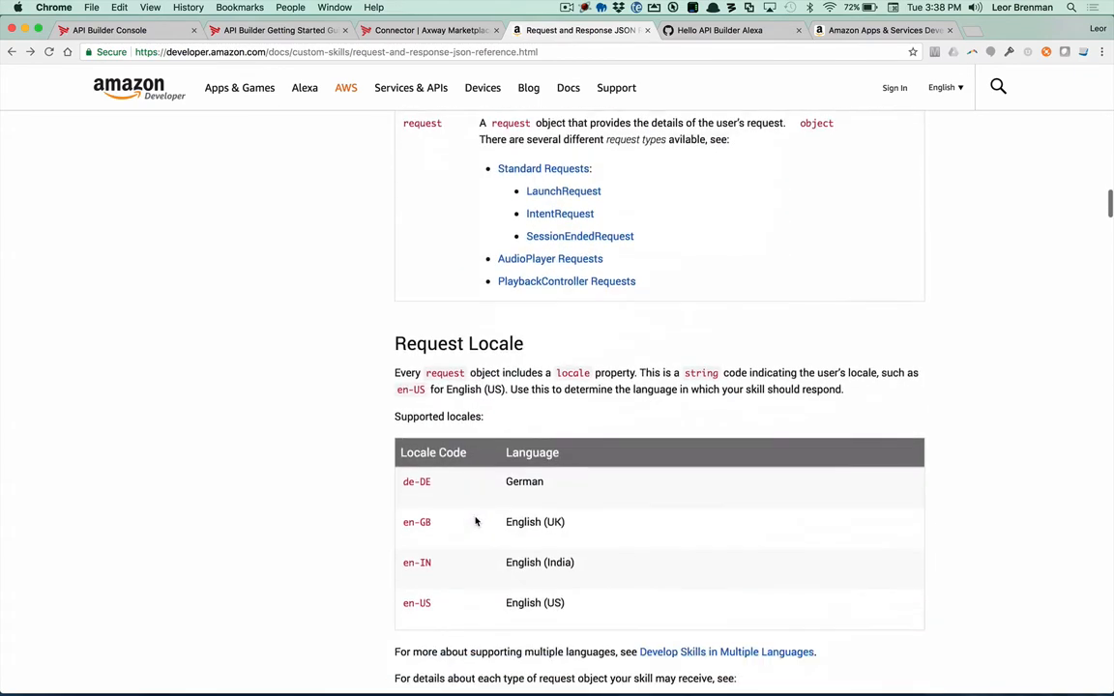
pyautogui.scroll(-20, 476, 522)
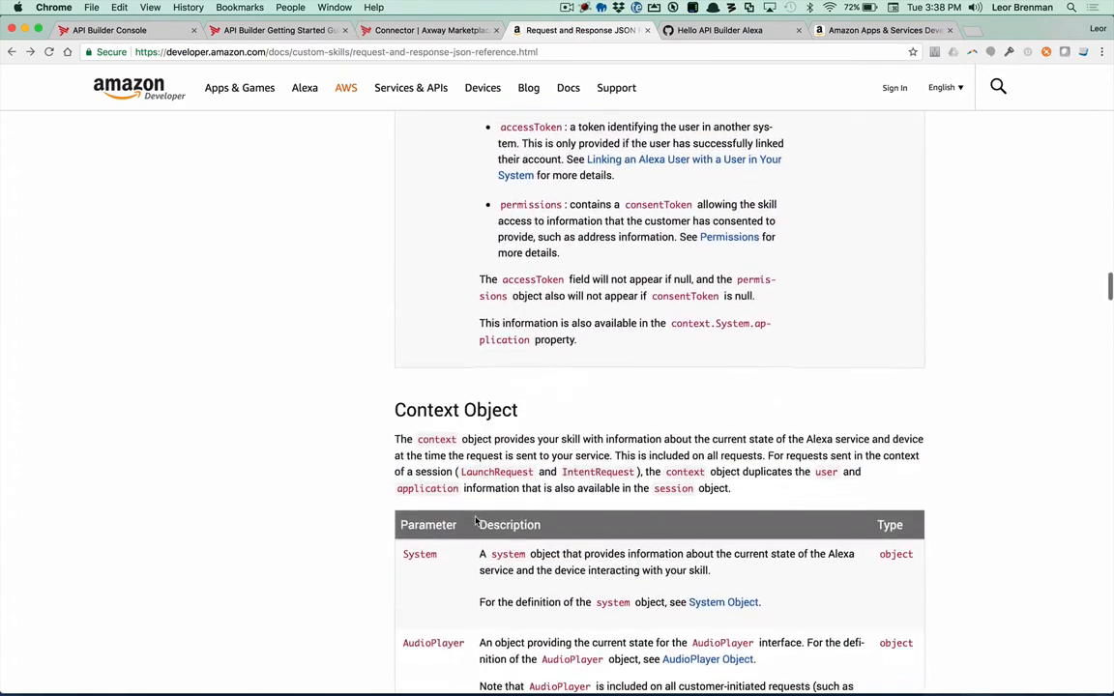
pyautogui.scroll(-20, 476, 521)
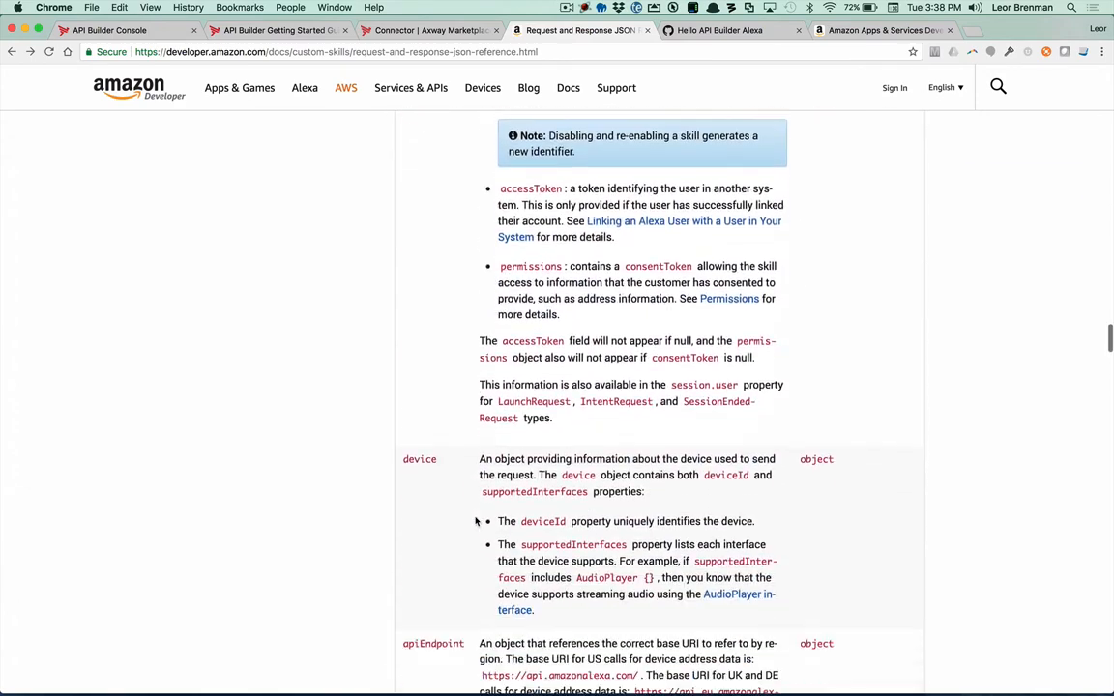
pyautogui.scroll(-20, 476, 521)
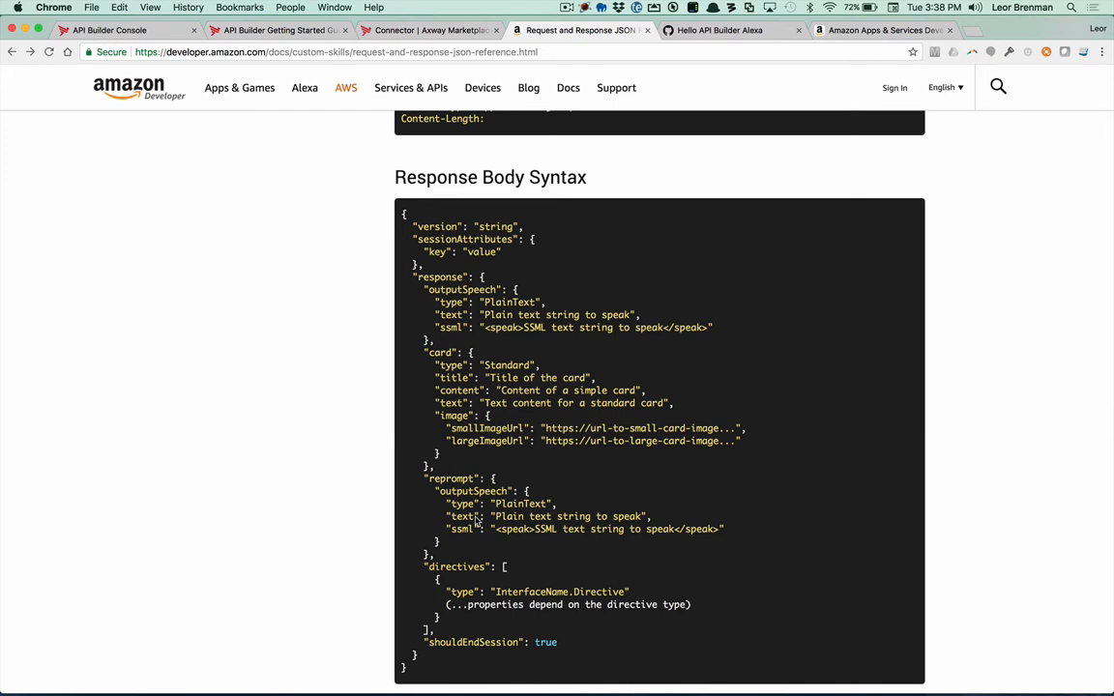
# Step: In Finder, copy alexaapphandler.js from the Hello Axway Alexa folder into the apis folder of lbdemoapi on the Desktop
pyautogui.press('super+Tab')
pyautogui.press('super+Tab')
pyautogui.press('super+Tab')
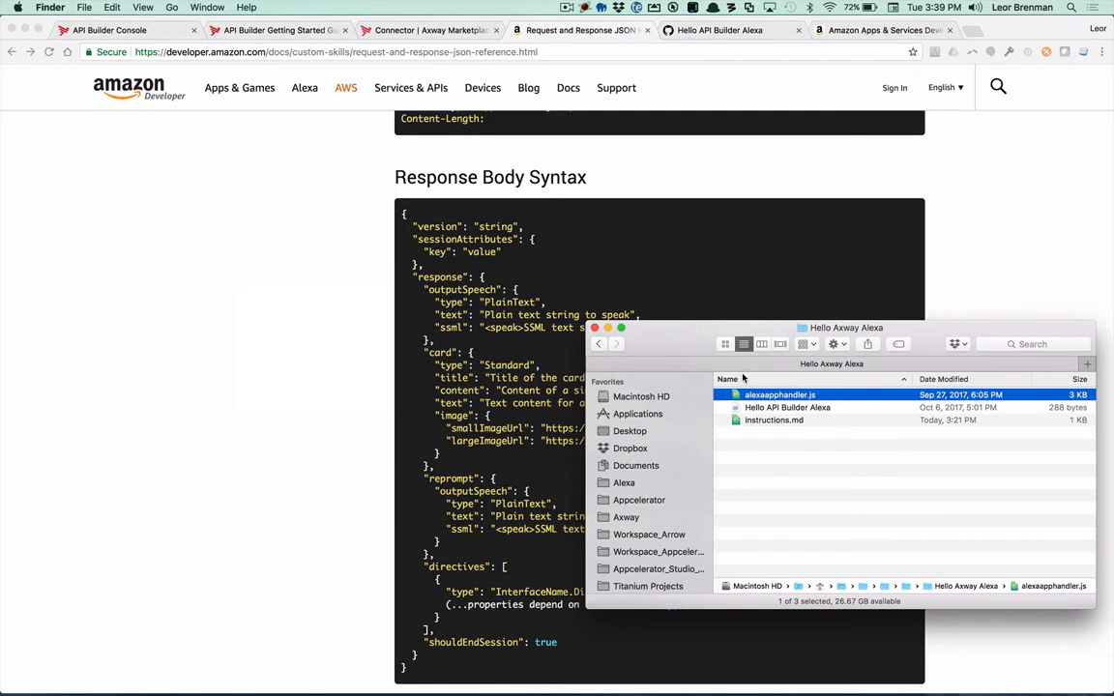
pyautogui.click(631, 432)
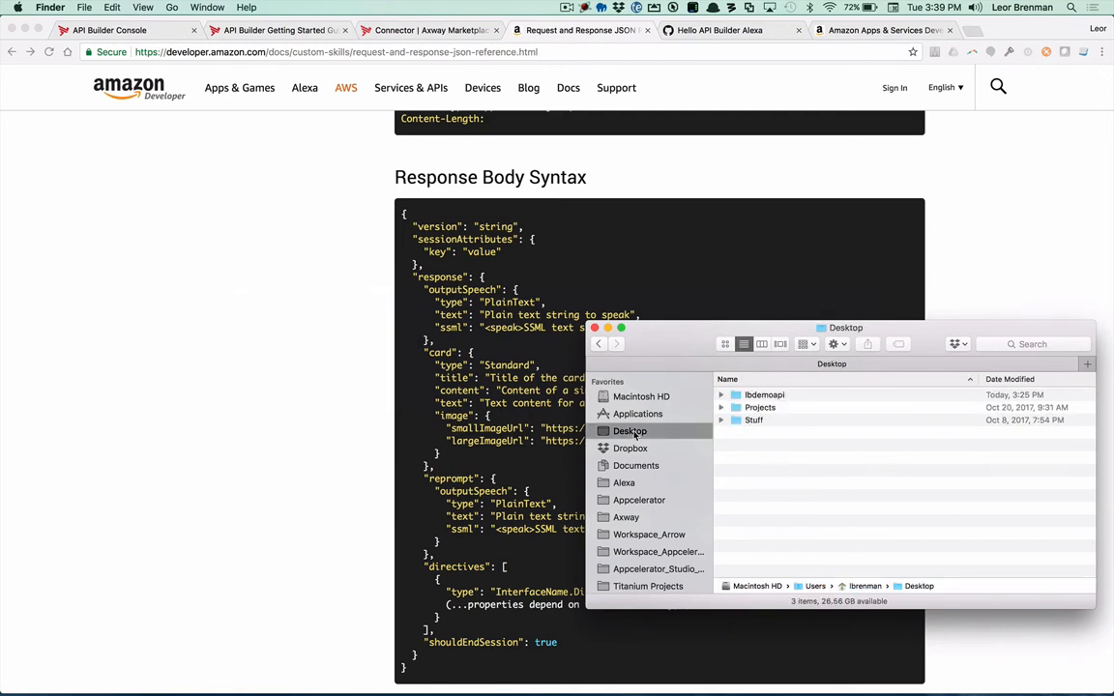
pyautogui.doubleClick(760, 396)
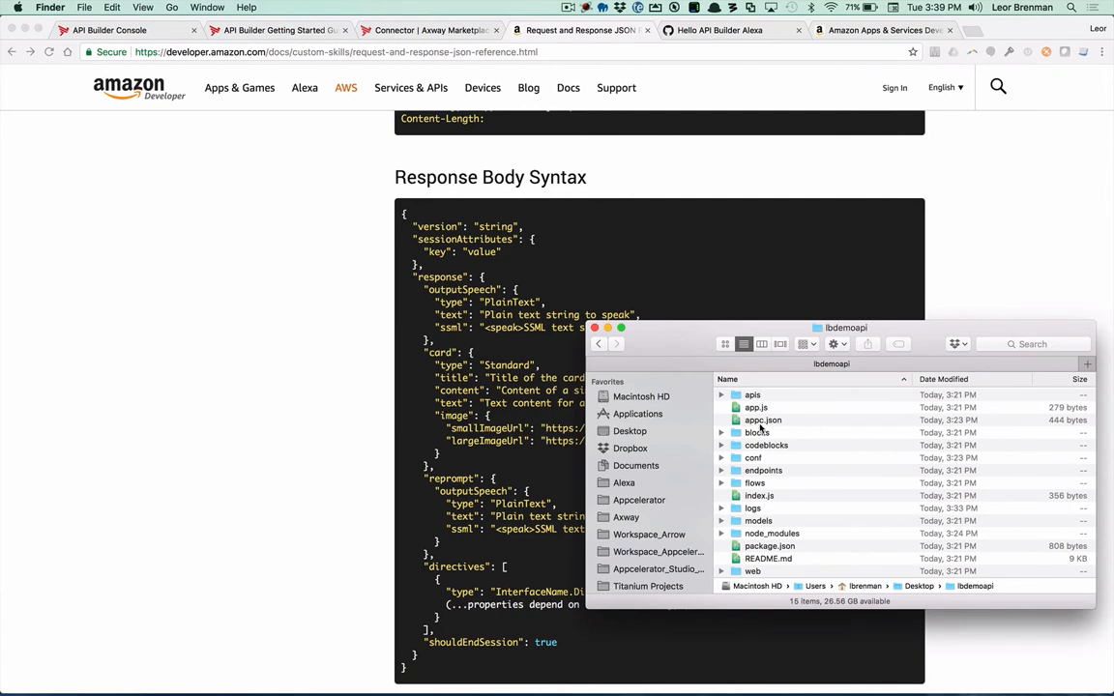
pyautogui.doubleClick(747, 396)
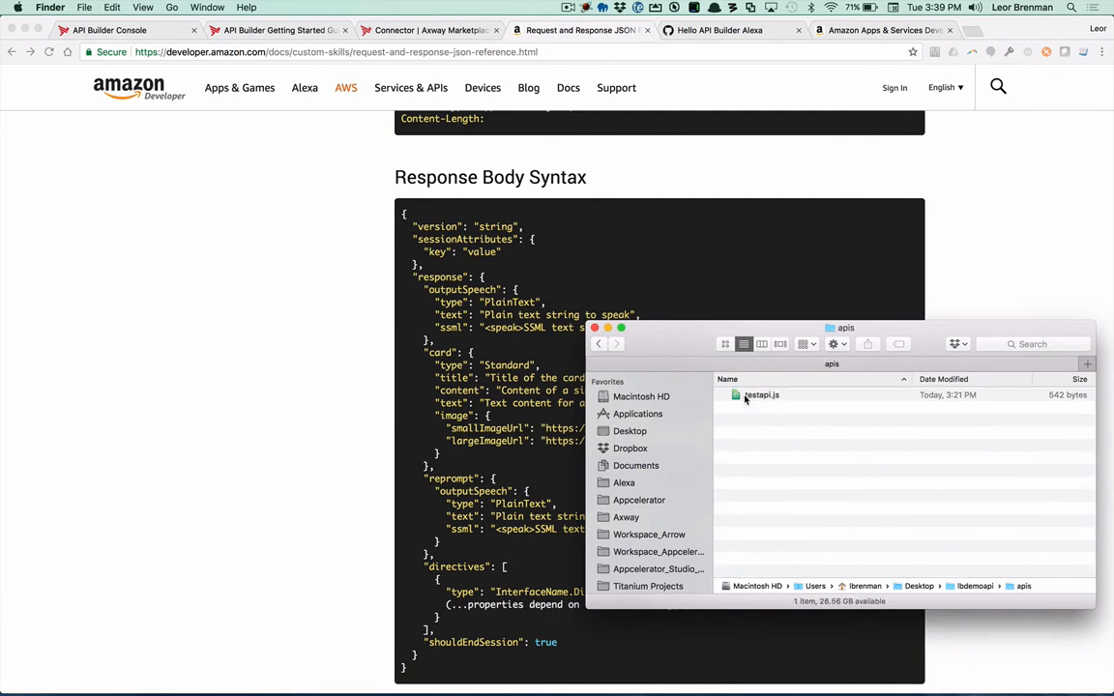
pyautogui.press('super+v')
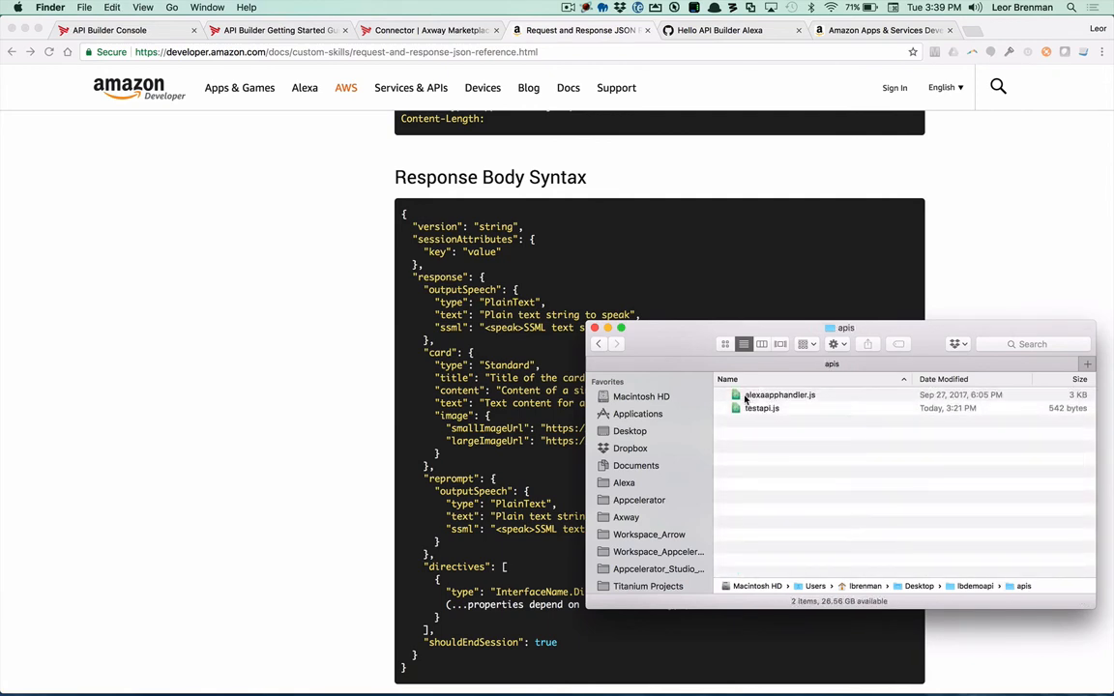
# Step: In Terminal, stop the running lbdemoapi server and start it again with appc run
pyautogui.press('super+Tab')
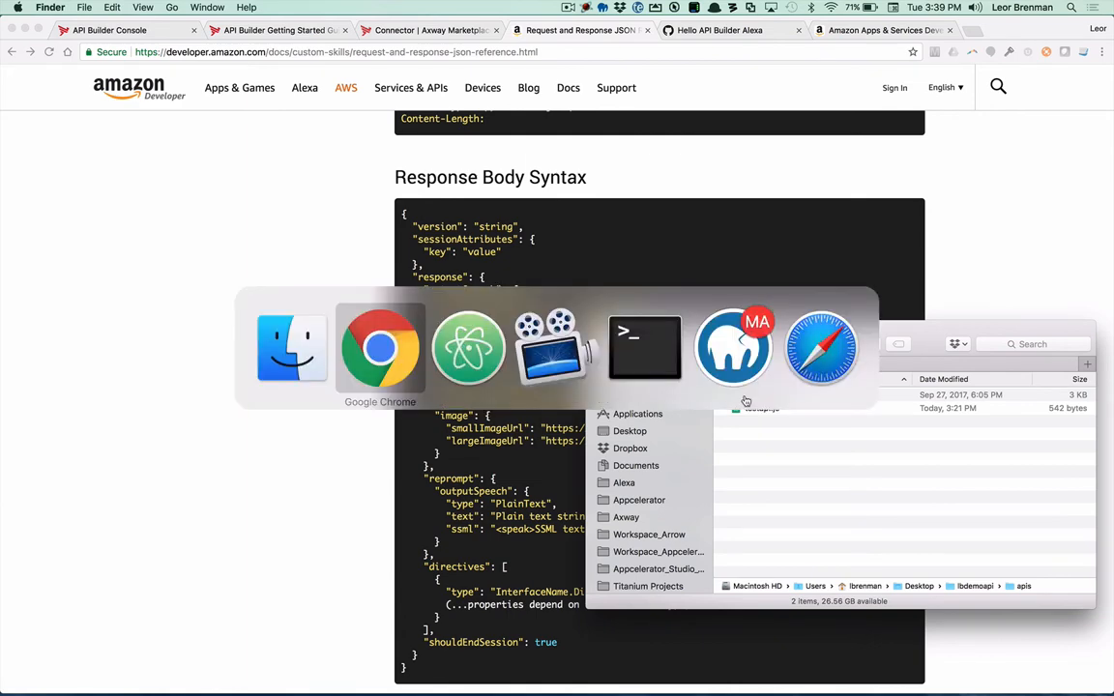
pyautogui.press('super+Tab')
pyautogui.press('super+Tab')
pyautogui.press('super+Tab')
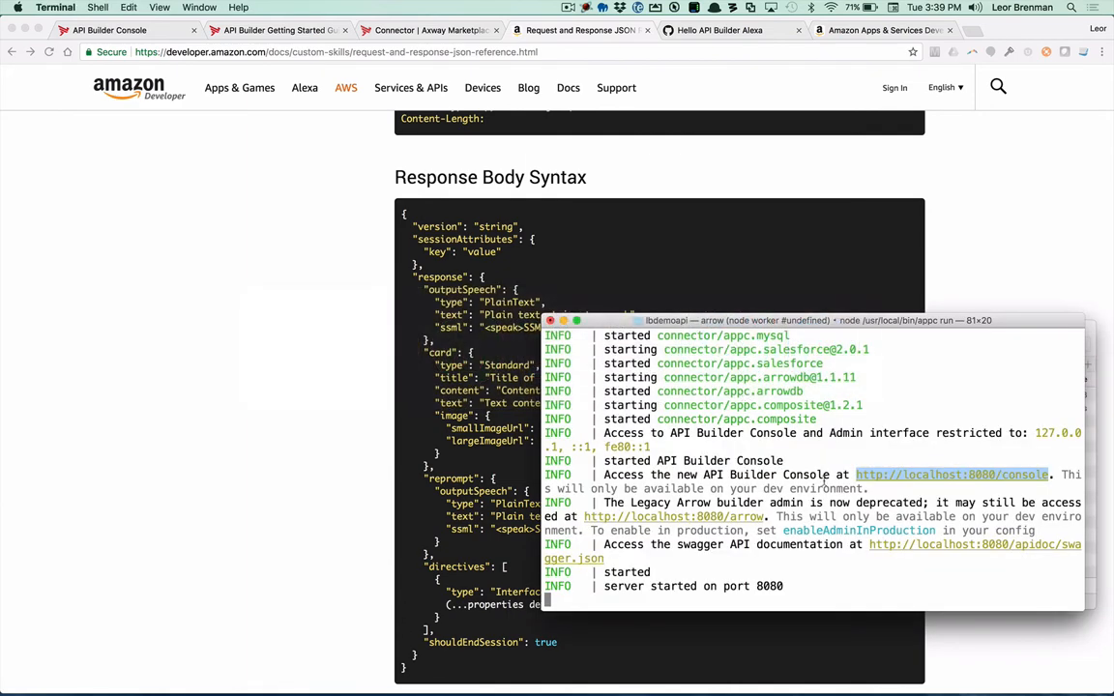
pyautogui.hotkey('ctrl', 'c')
pyautogui.write('appc run')
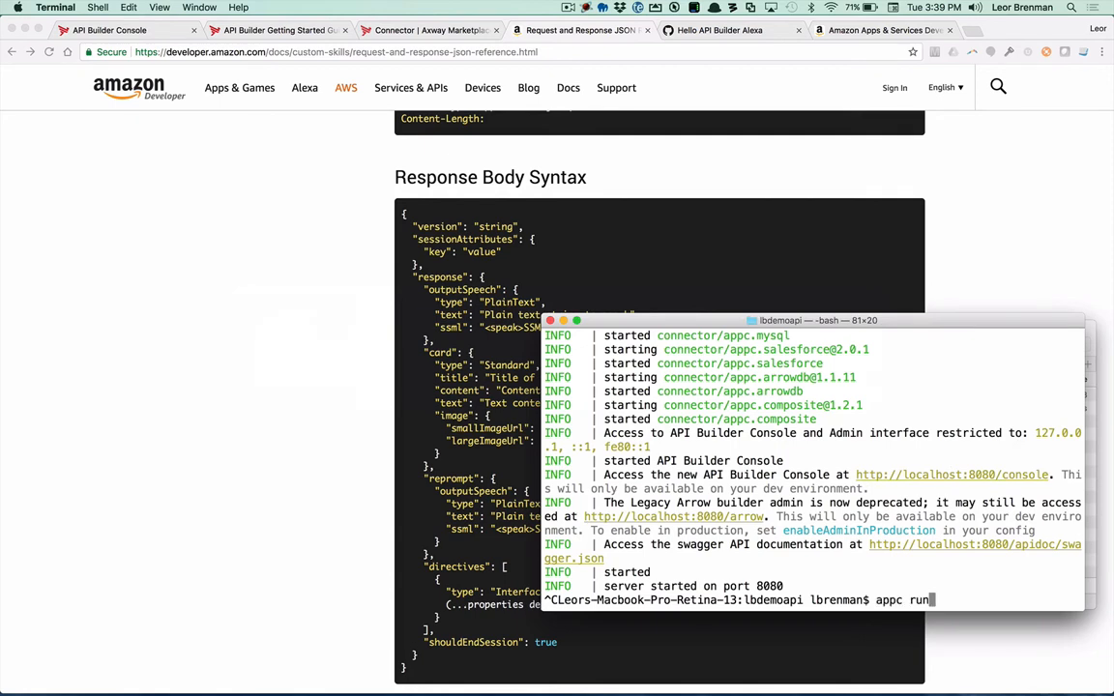
pyautogui.press('Return')
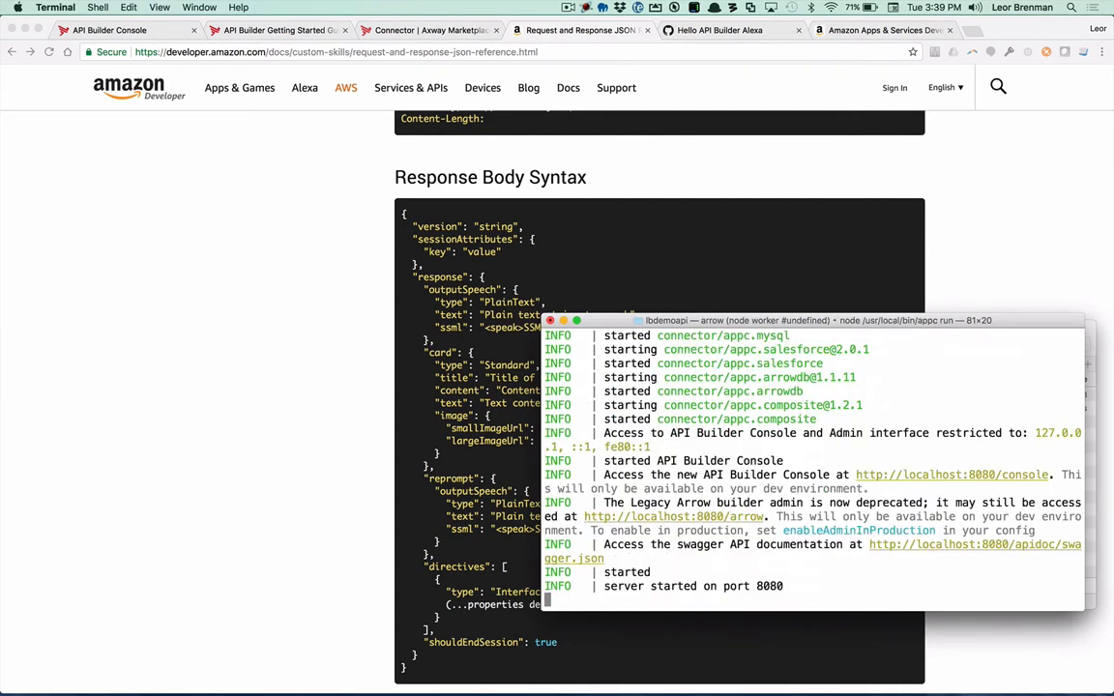
# Step: Switch to Chrome, narrow its window so the Terminal output shows beside it, and hide Atom
pyautogui.click(236, 288)
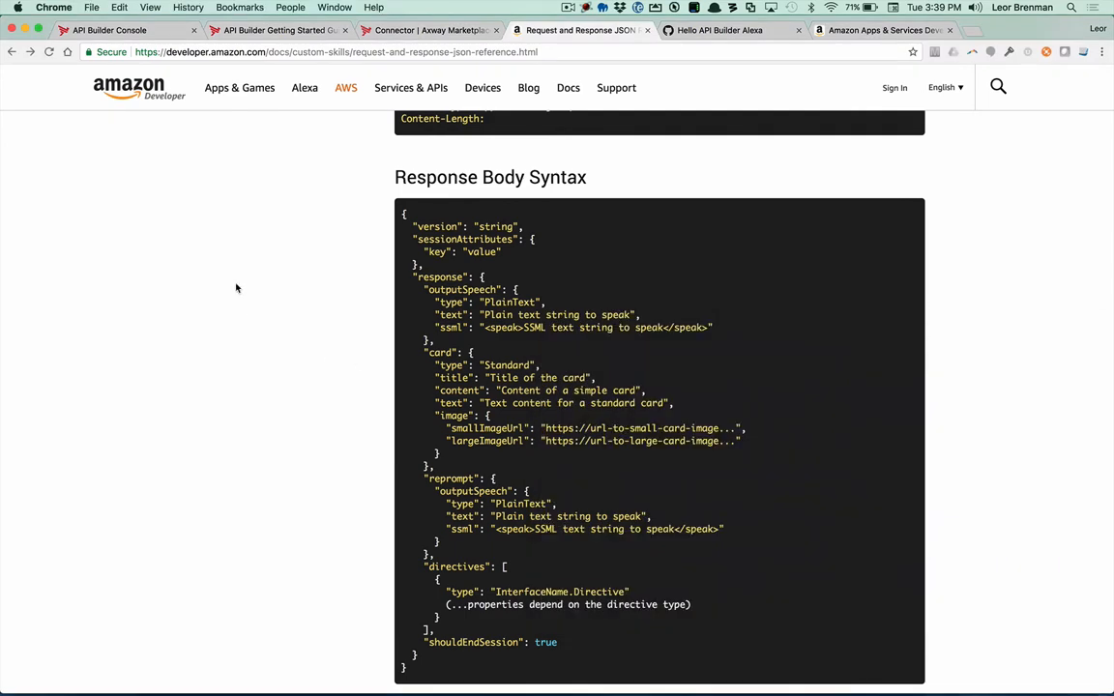
pyautogui.press('ctrl+super+m')
pyautogui.press('1')
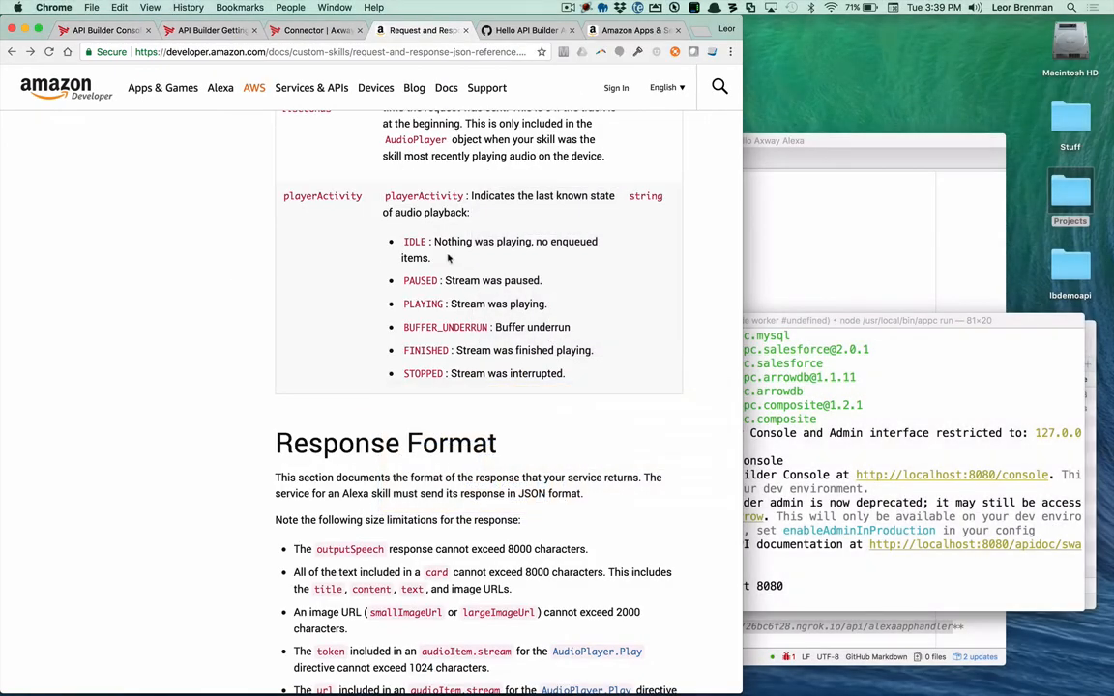
pyautogui.click(755, 142)
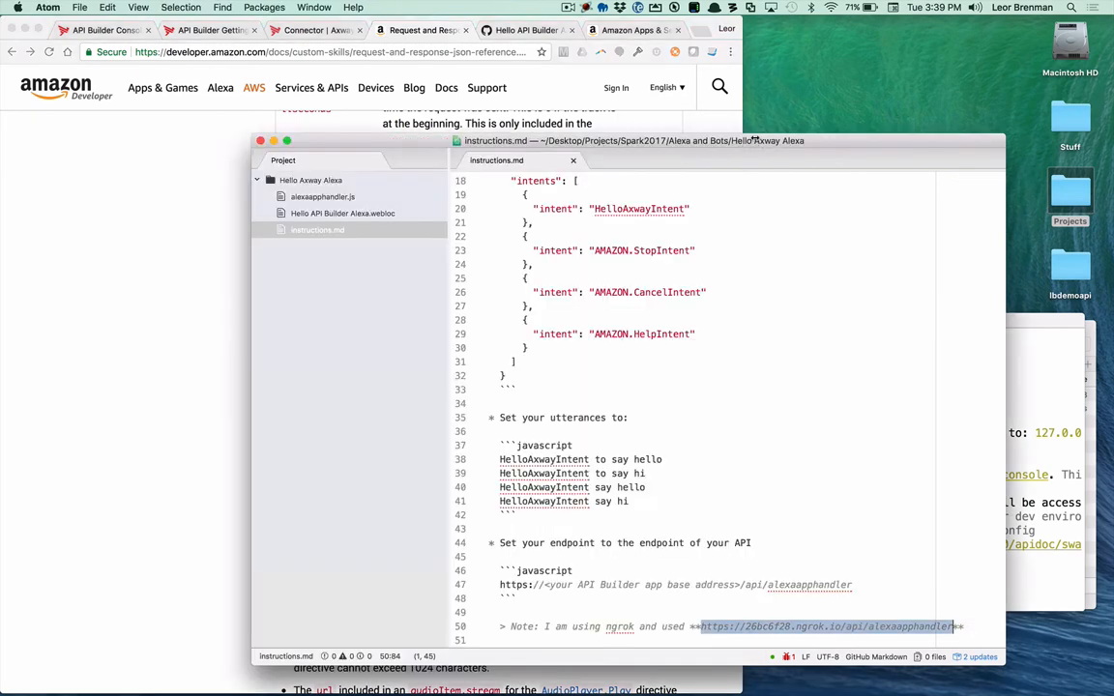
pyautogui.press('super+h')
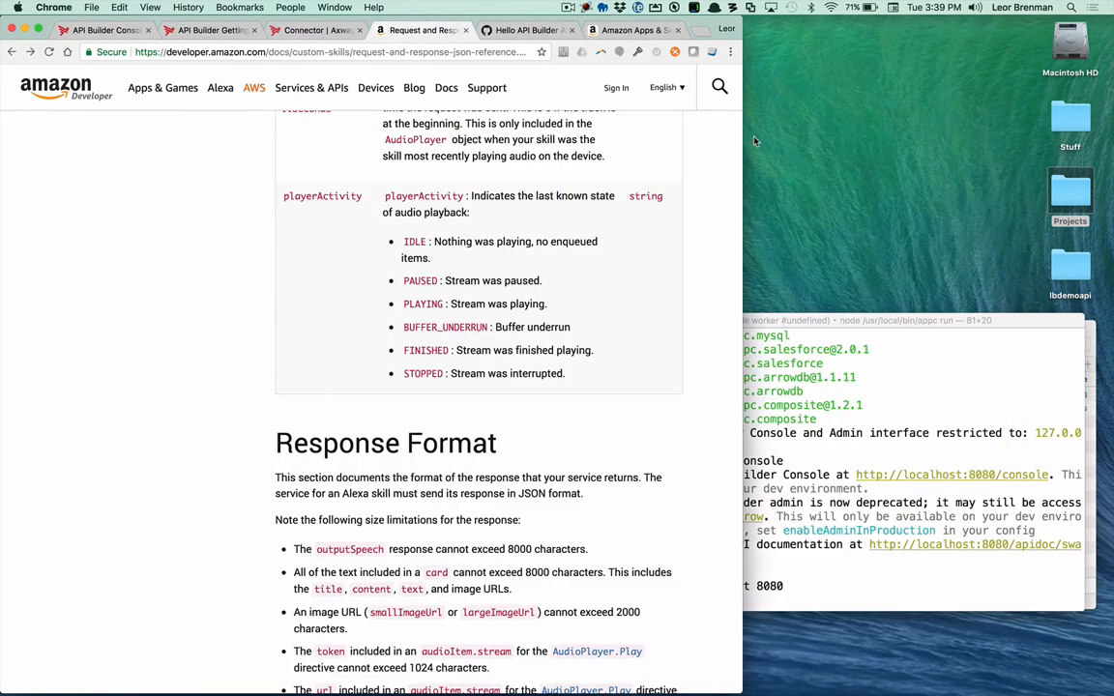
# Step: On the Hello Axway Test page, send the utterance "open" through the Service Simulator and review the service request and response
pyautogui.click(628, 35)
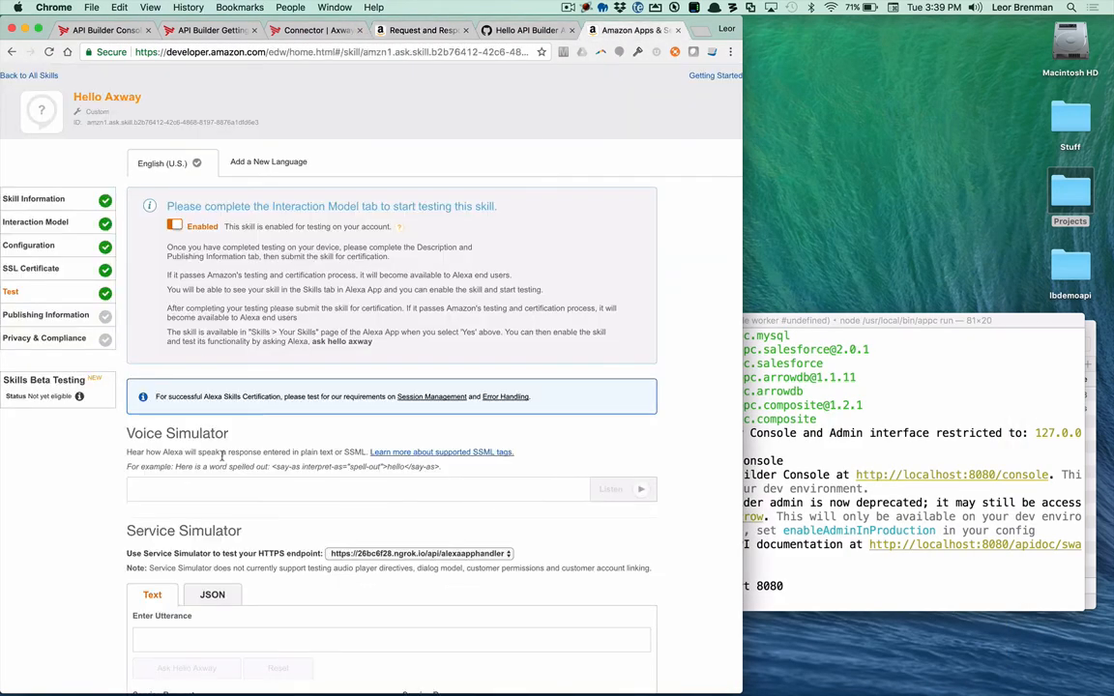
pyautogui.scroll(-1, 228, 466)
pyautogui.scroll(-5, 170, 435)
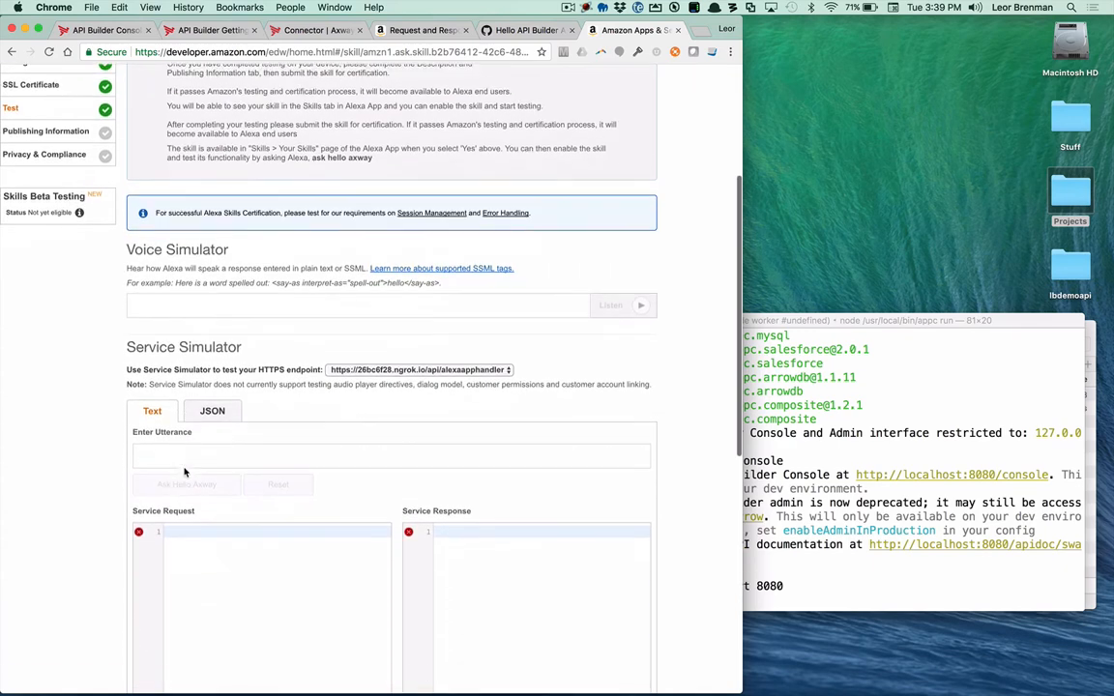
pyautogui.click(157, 414)
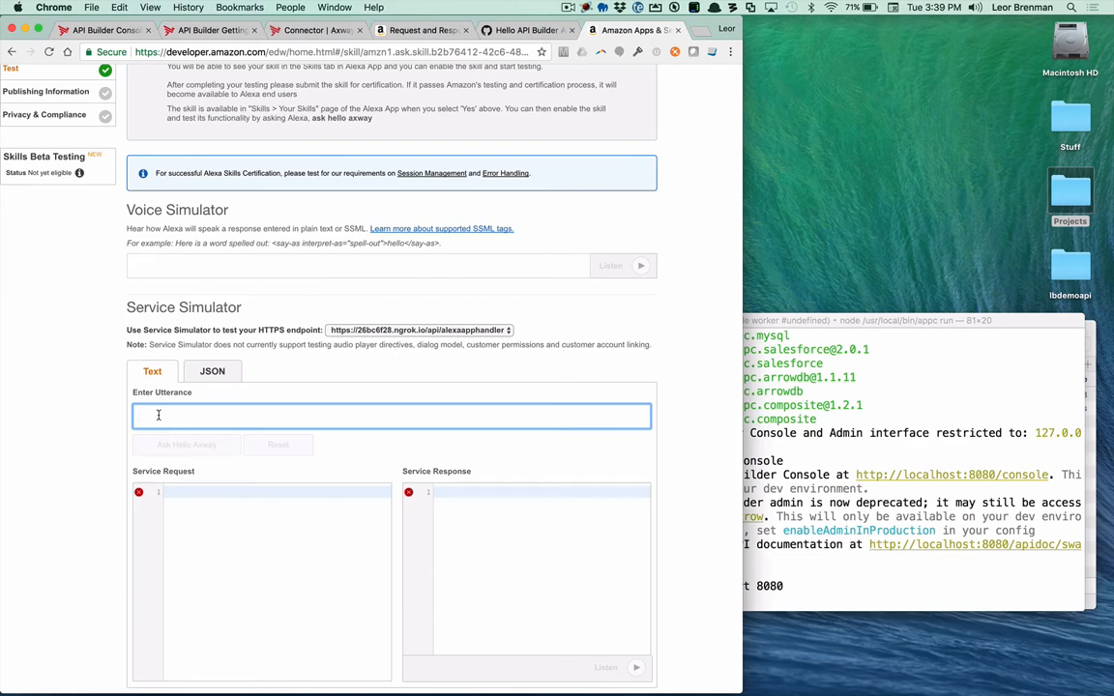
pyautogui.write('o')
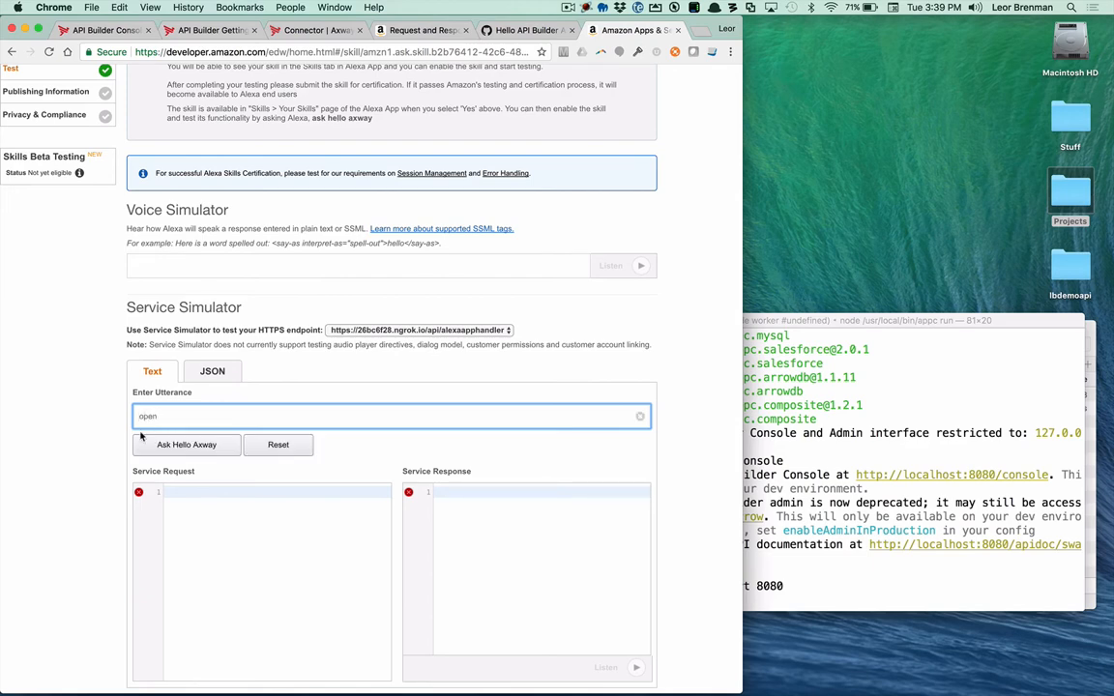
pyautogui.write('pen')
pyautogui.click(159, 446)
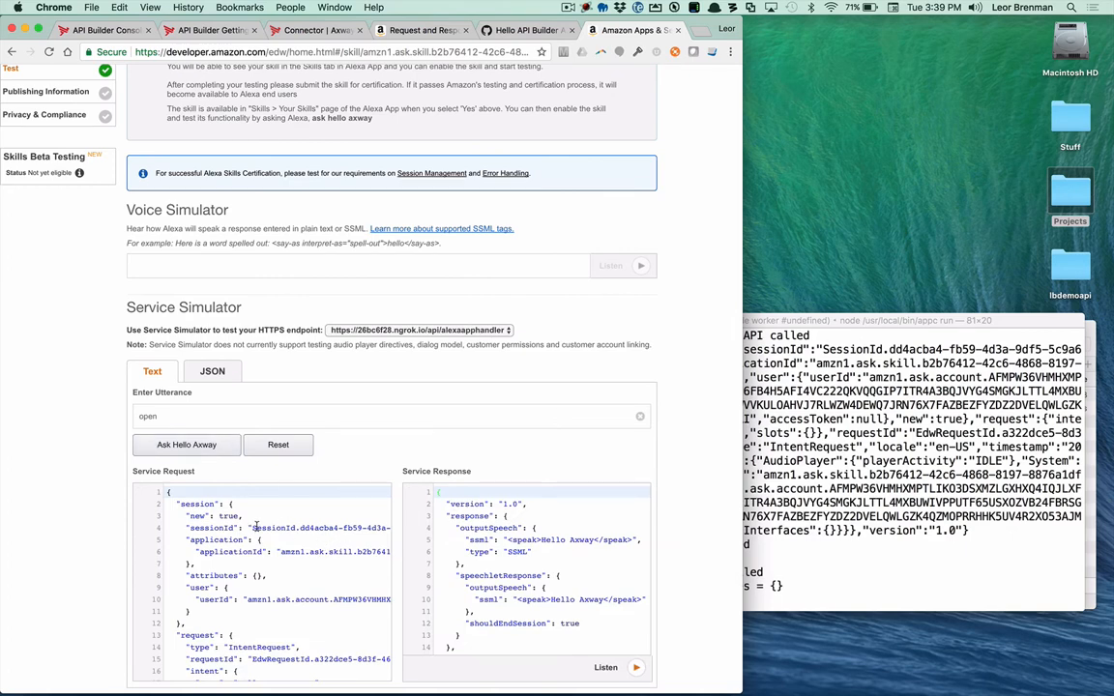
pyautogui.scroll(-5, 254, 526)
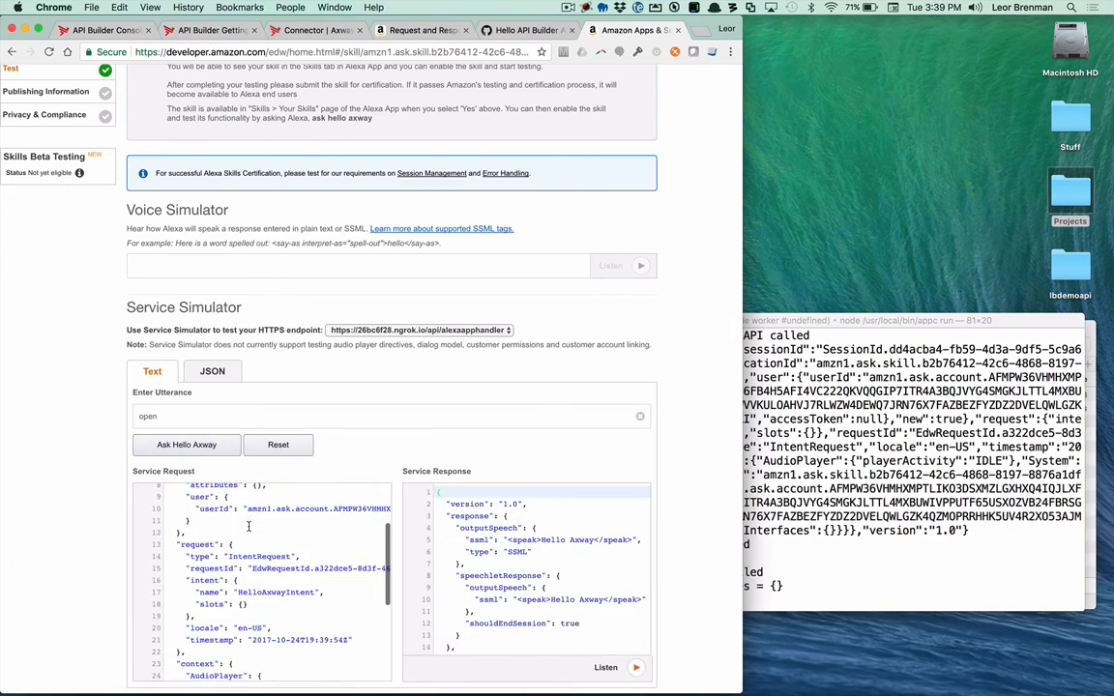
pyautogui.scroll(-4, 489, 558)
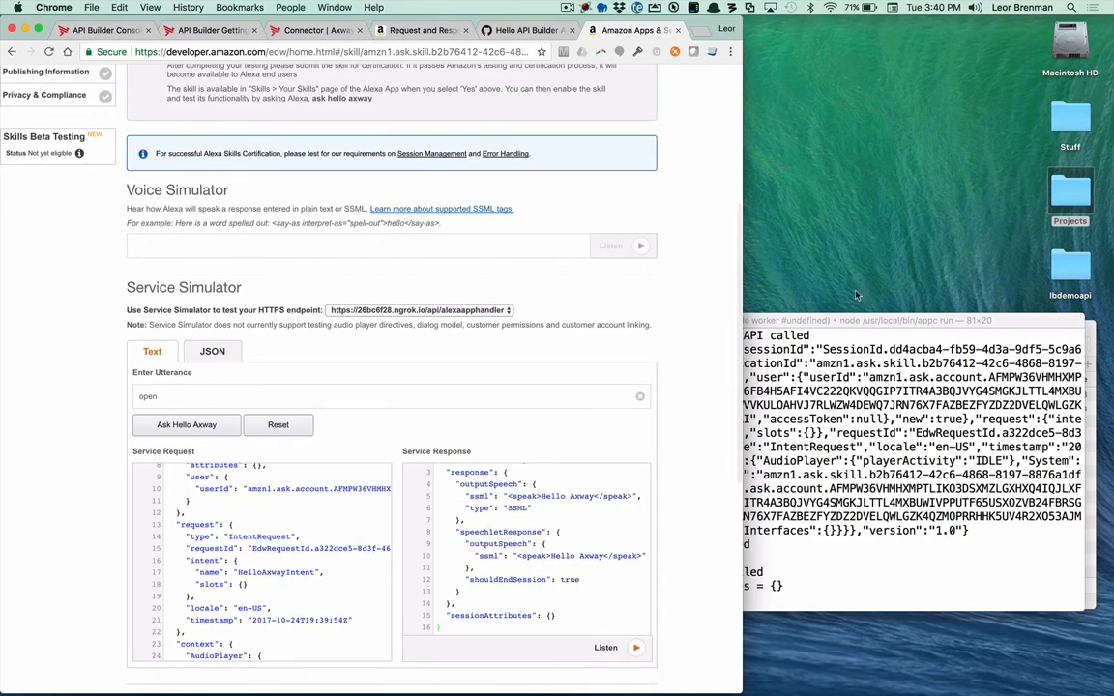
# Step: Bring the Terminal window fully into view and examine the logged requestRawBody and the HelloAxwayIntent line of the handler call
pyautogui.moveTo(841, 320); pyautogui.dragTo(814, 277)
pyautogui.scroll(5, 721, 462)
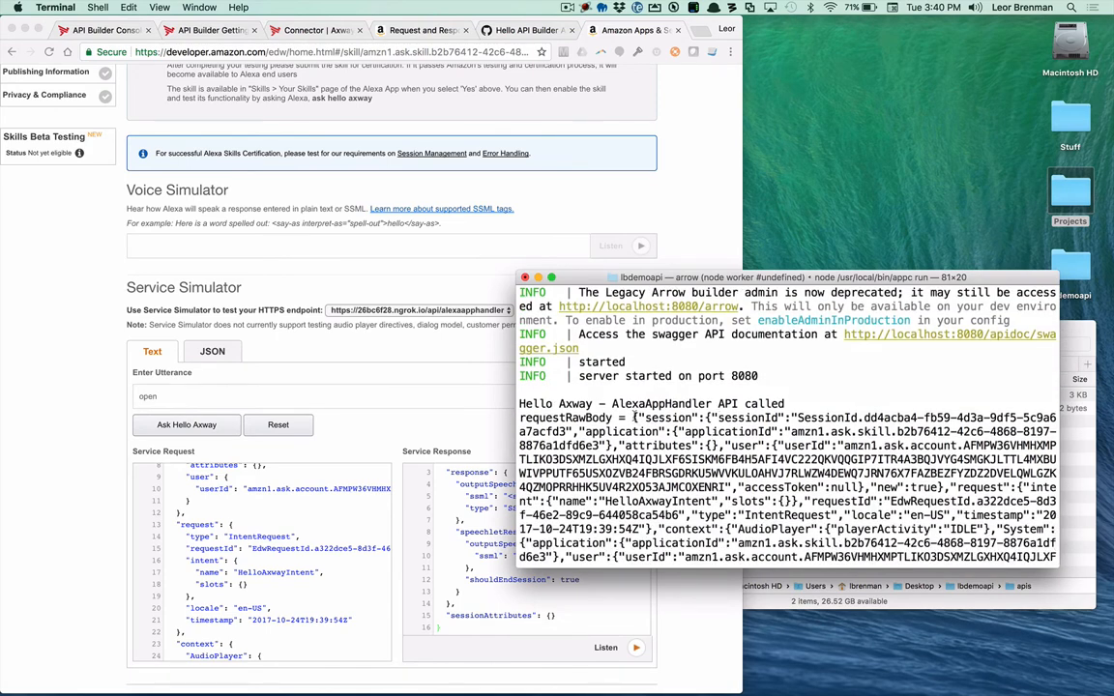
pyautogui.moveTo(633, 417); pyautogui.dragTo(656, 533)
pyautogui.scroll(-4, 655, 535)
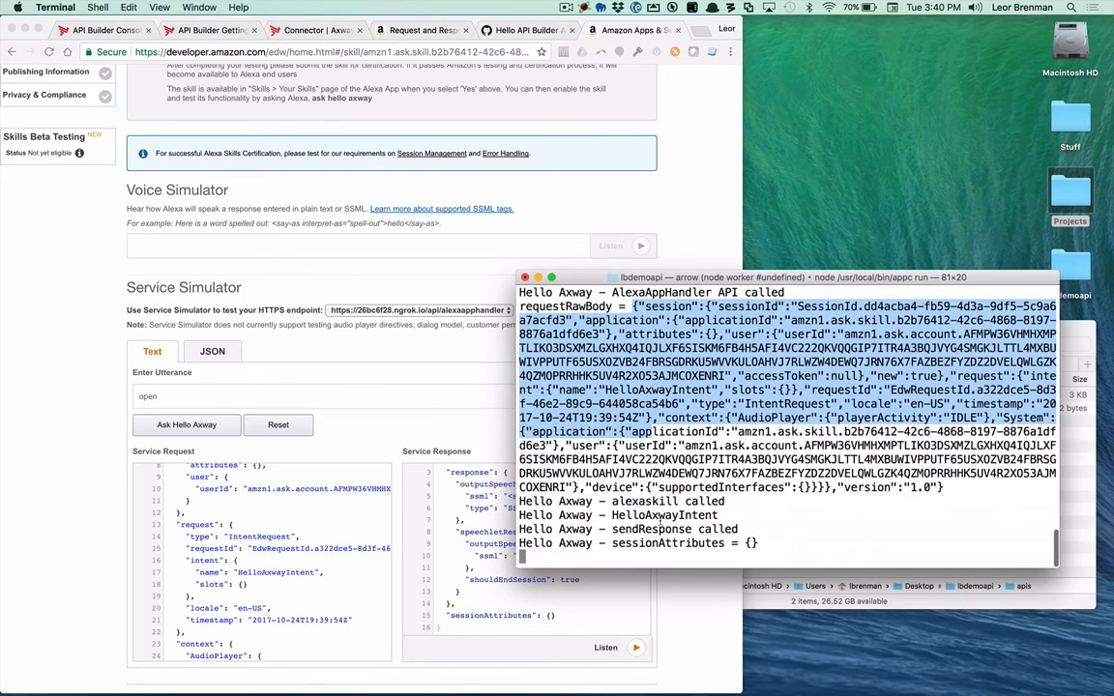
pyautogui.click(658, 507)
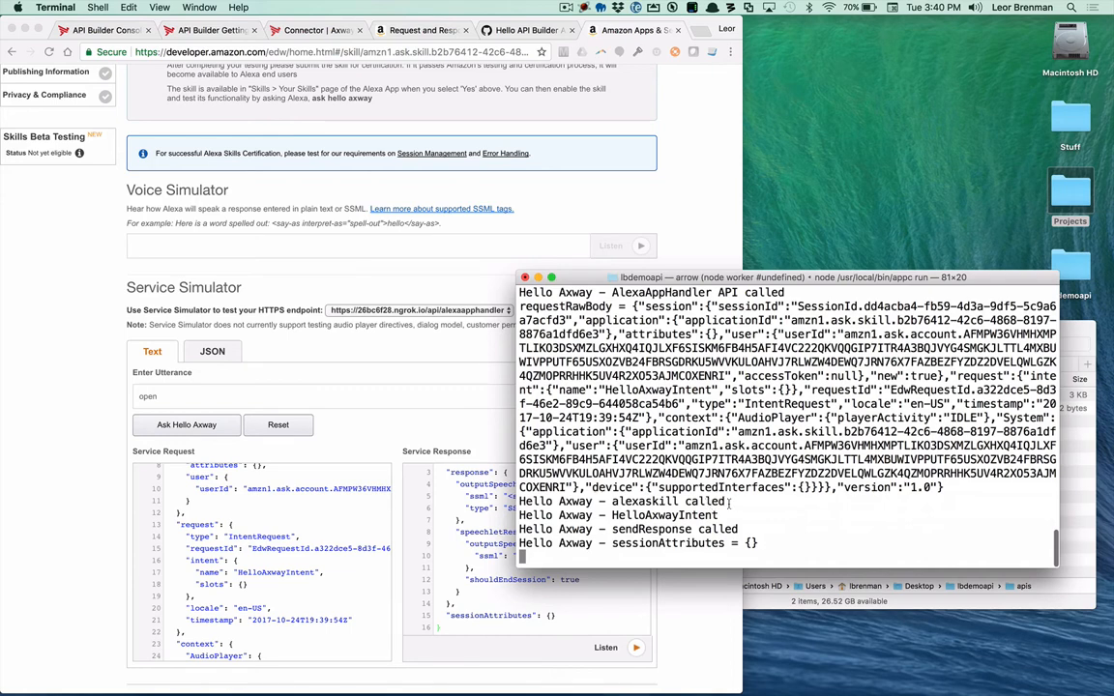
pyautogui.doubleClick(648, 513)
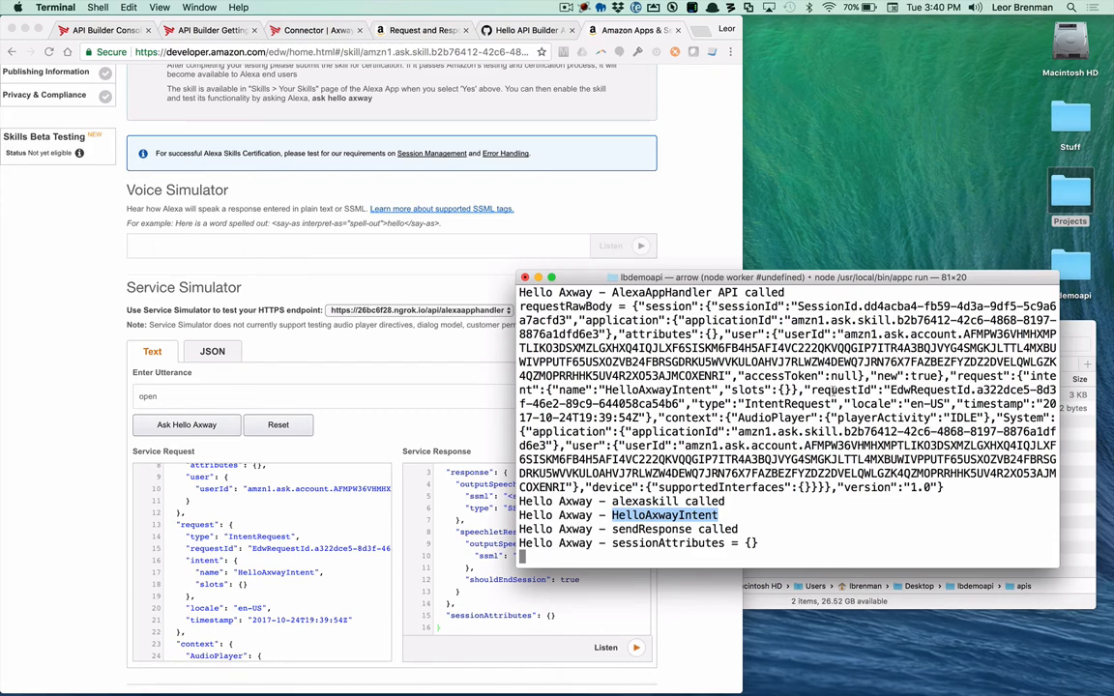
# Step: Open alexaapphandler.js from the lbdemoapi apis folder in Atom and enlarge the editor window to show more code
pyautogui.click(1071, 331)
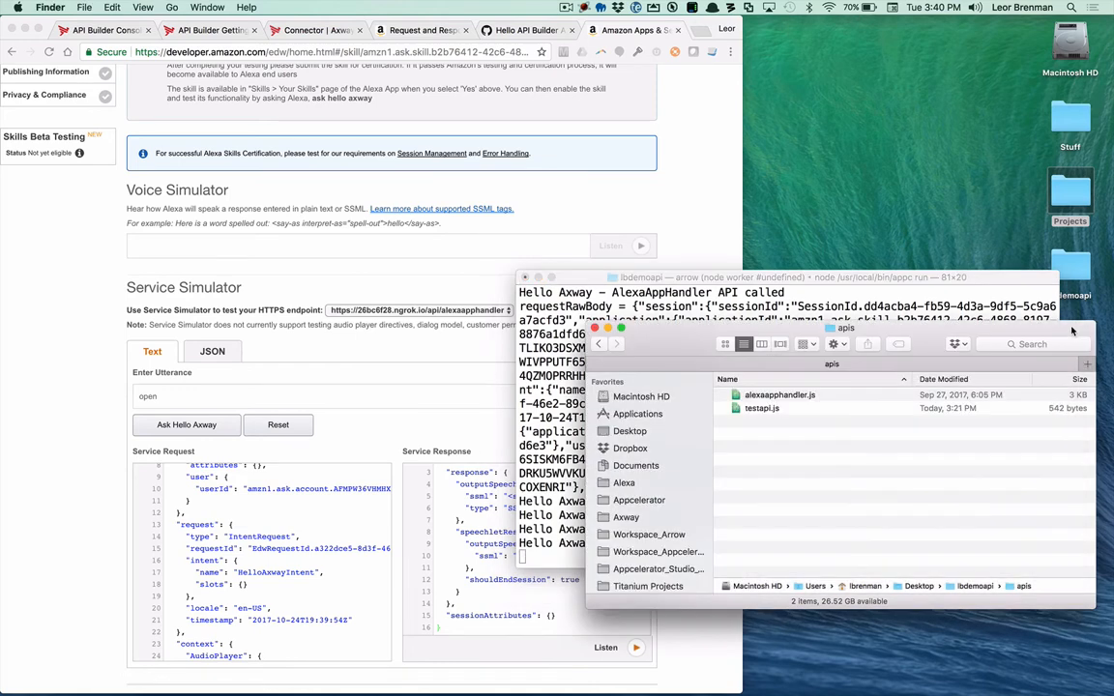
pyautogui.doubleClick(781, 394)
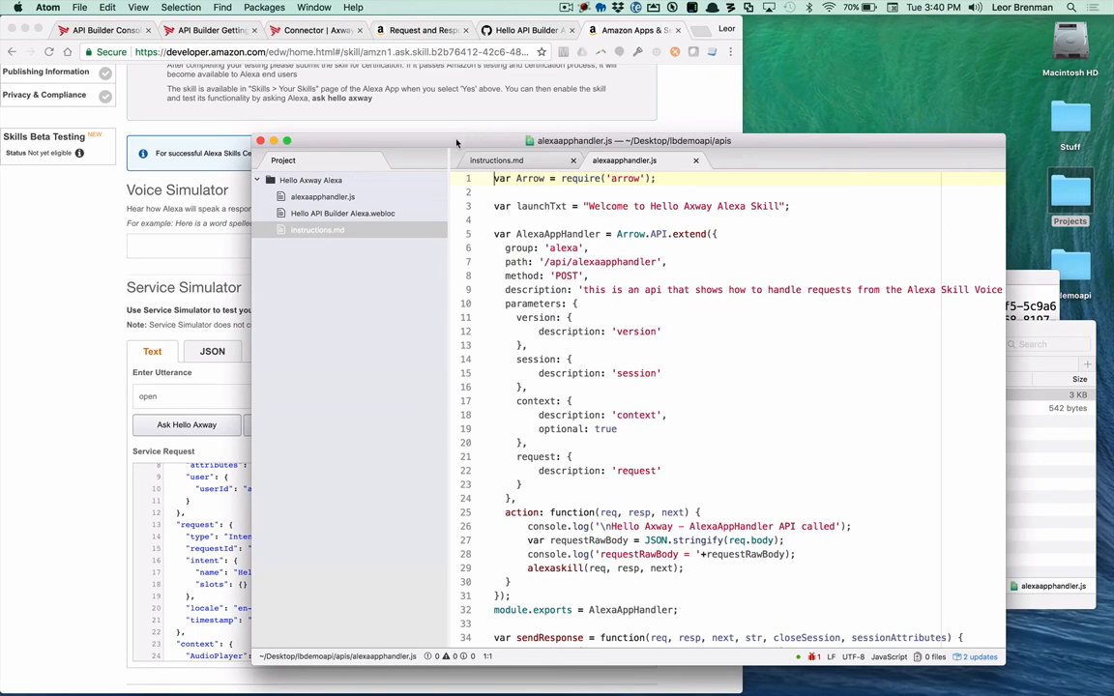
pyautogui.moveTo(457, 142); pyautogui.dragTo(367, 41)
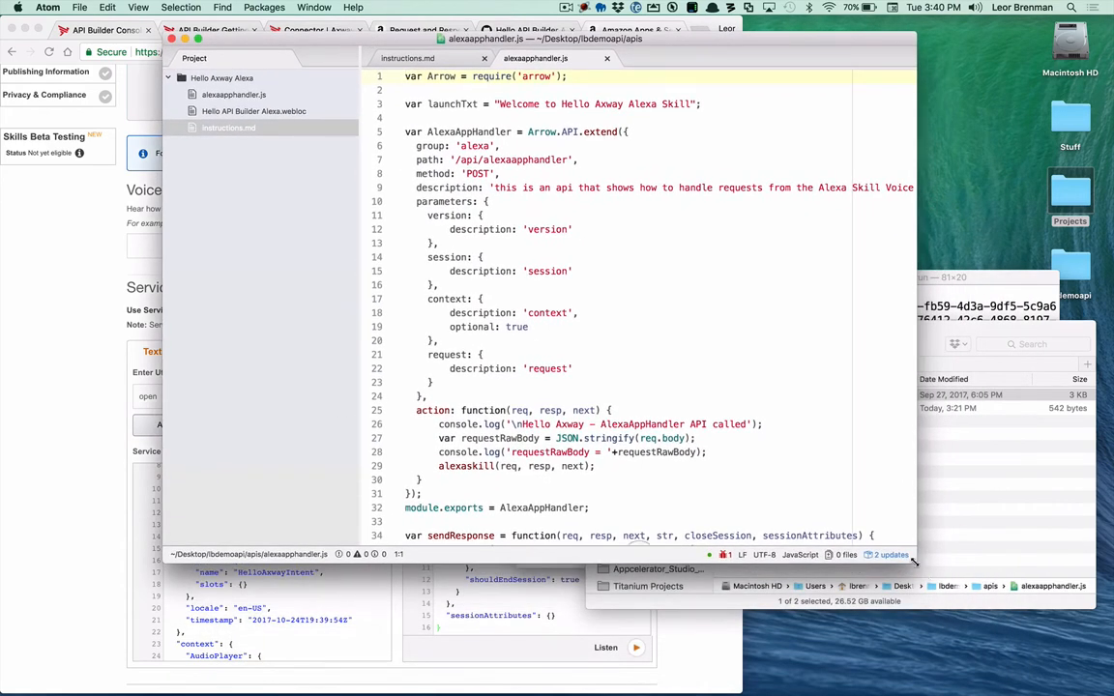
pyautogui.moveTo(913, 560); pyautogui.dragTo(962, 688)
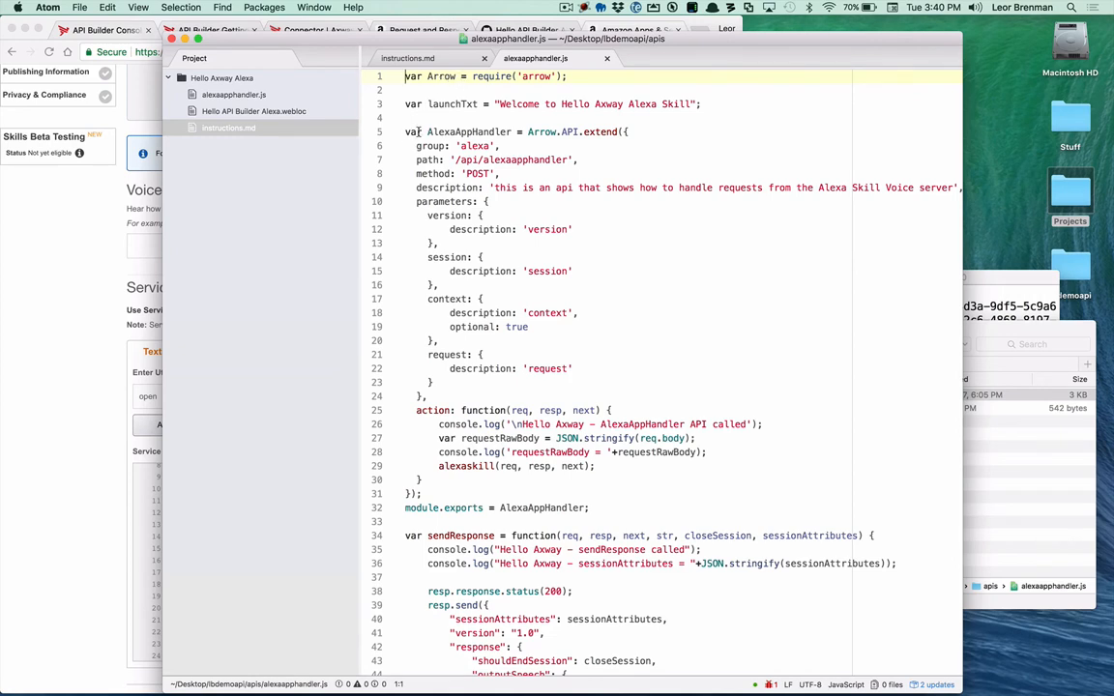
# Step: Examine the AlexaAppHandler declaration, highlighting the Arrow.API.extend line and its group, path and method values
pyautogui.moveTo(406, 132); pyautogui.dragTo(634, 132)
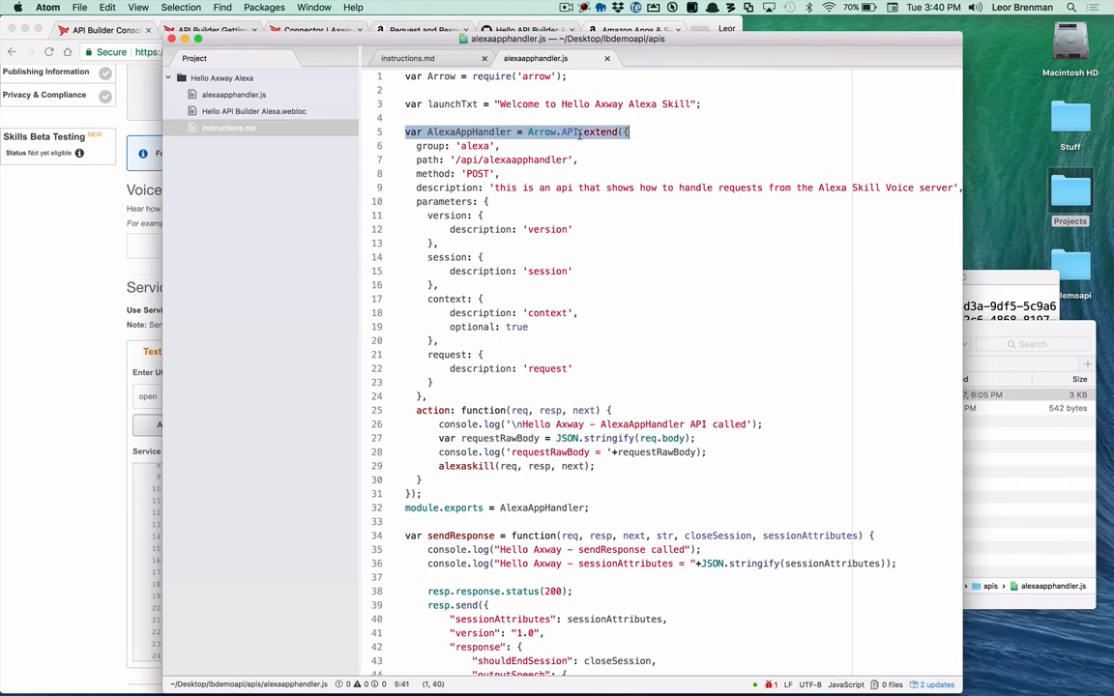
pyautogui.click(508, 189)
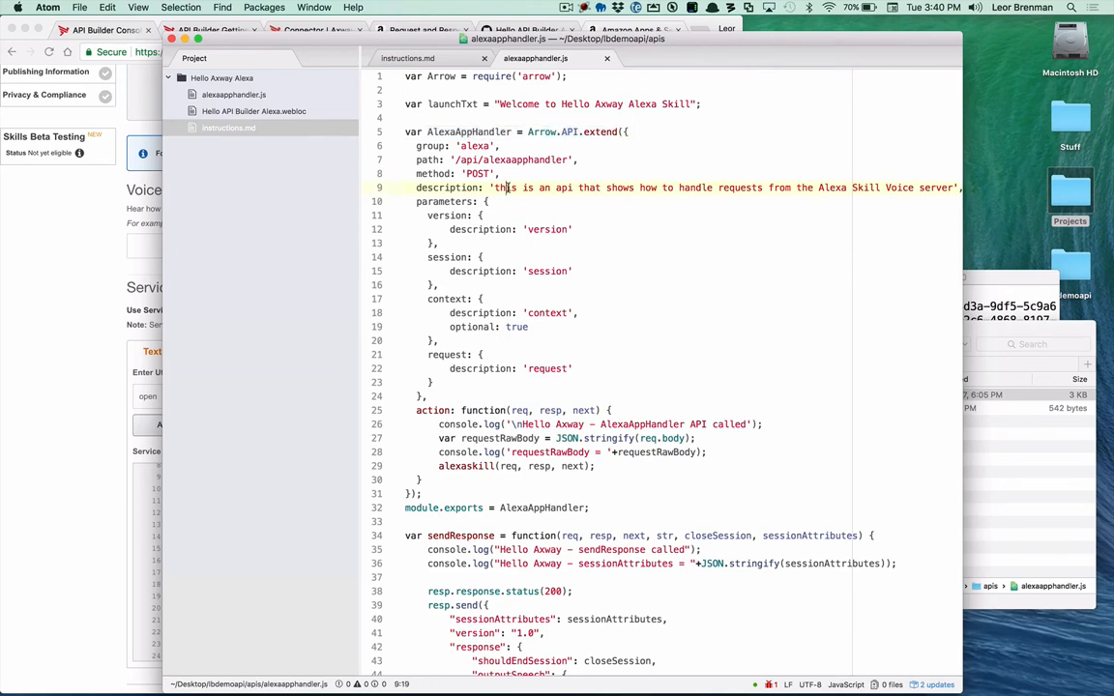
pyautogui.doubleClick(472, 146)
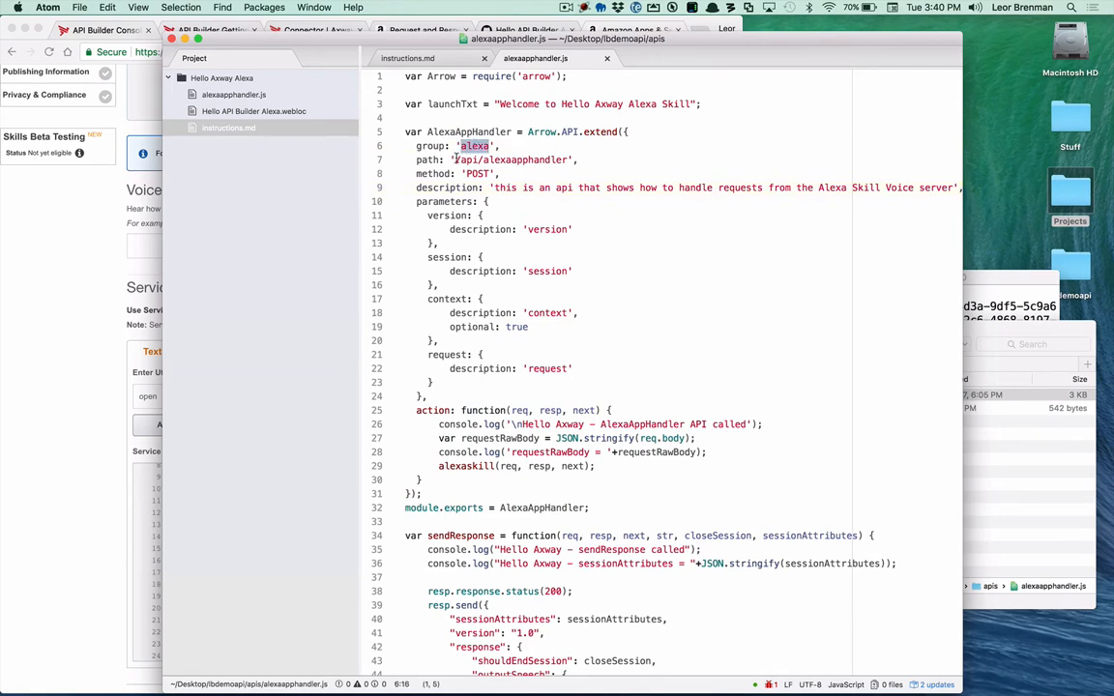
pyautogui.moveTo(455, 159); pyautogui.dragTo(564, 160)
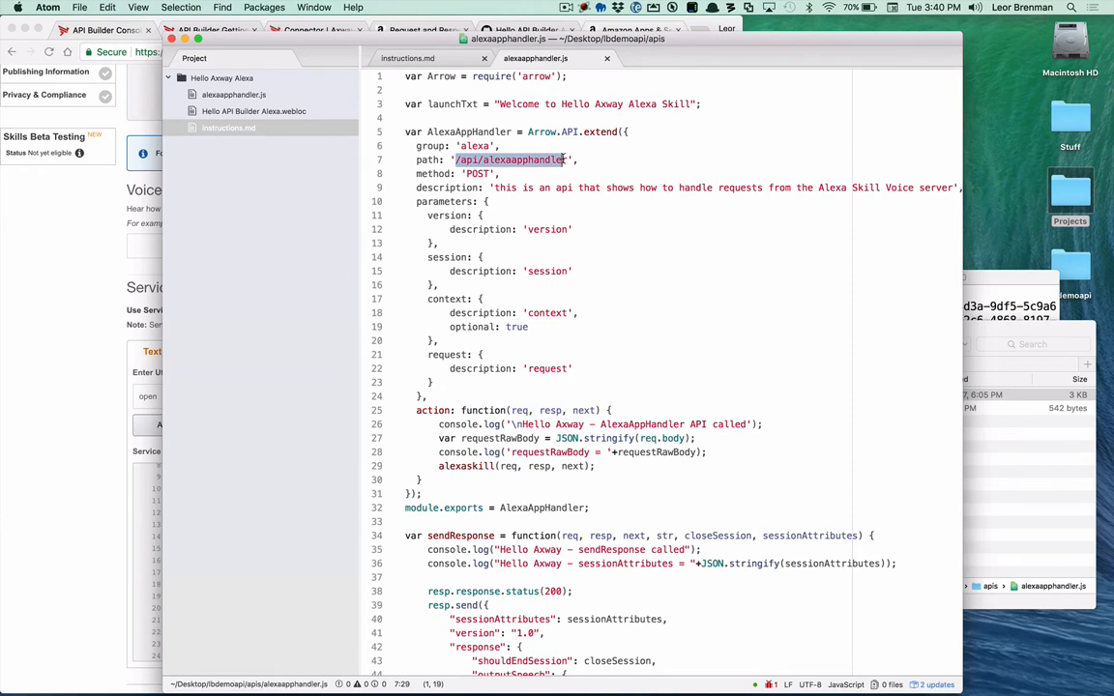
pyautogui.doubleClick(478, 173)
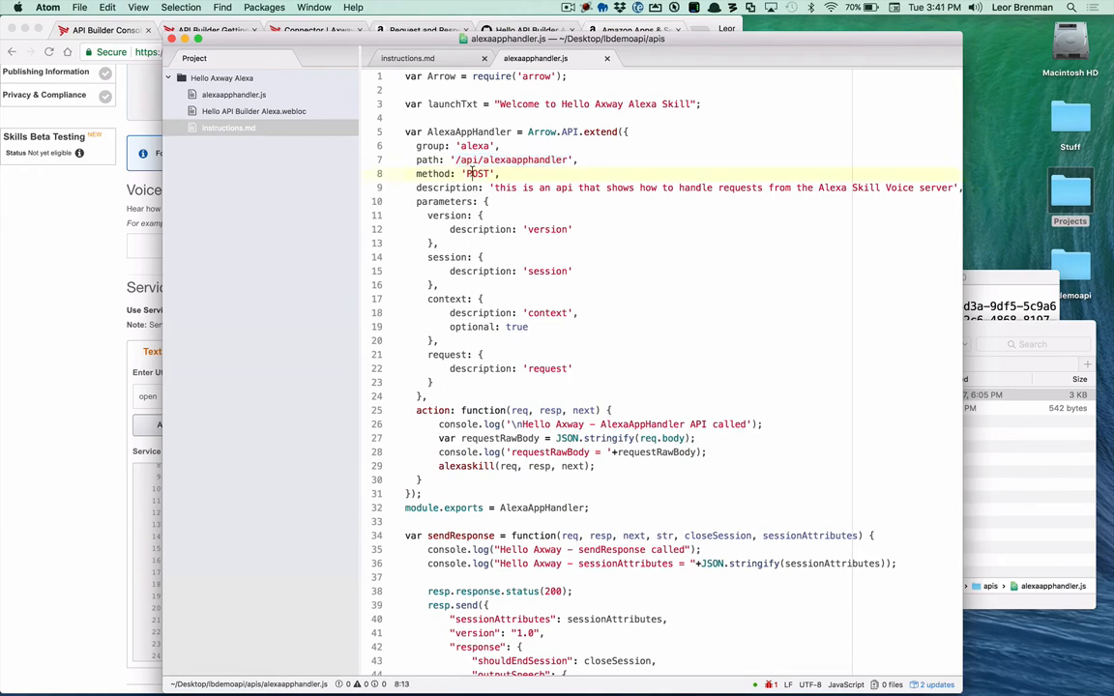
# Step: Examine the API's parameters block, highlighting the version, session, context and request parameters in turn
pyautogui.click(494, 230)
pyautogui.click(458, 214)
pyautogui.doubleClick(451, 215)
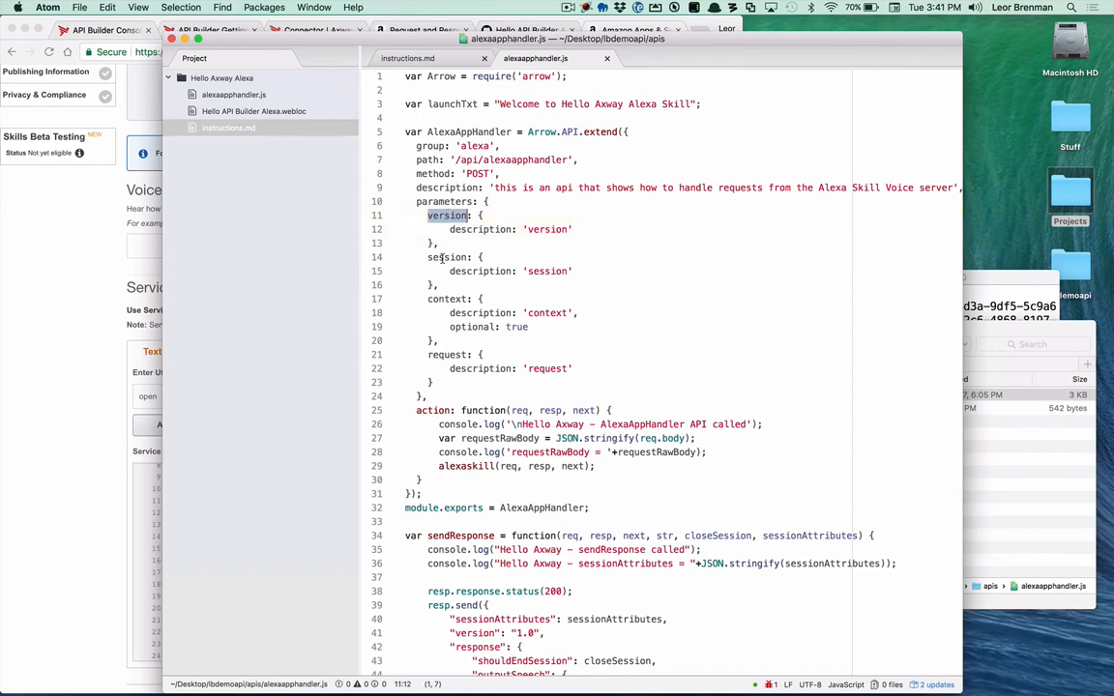
pyautogui.doubleClick(442, 257)
pyautogui.doubleClick(442, 299)
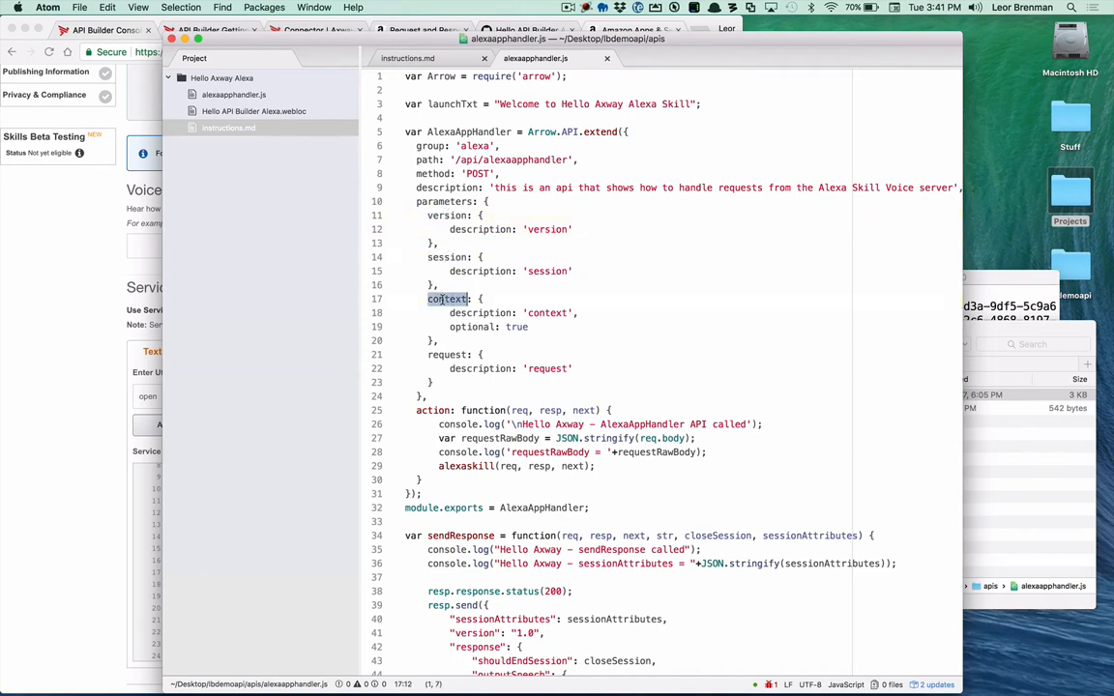
pyautogui.doubleClick(445, 355)
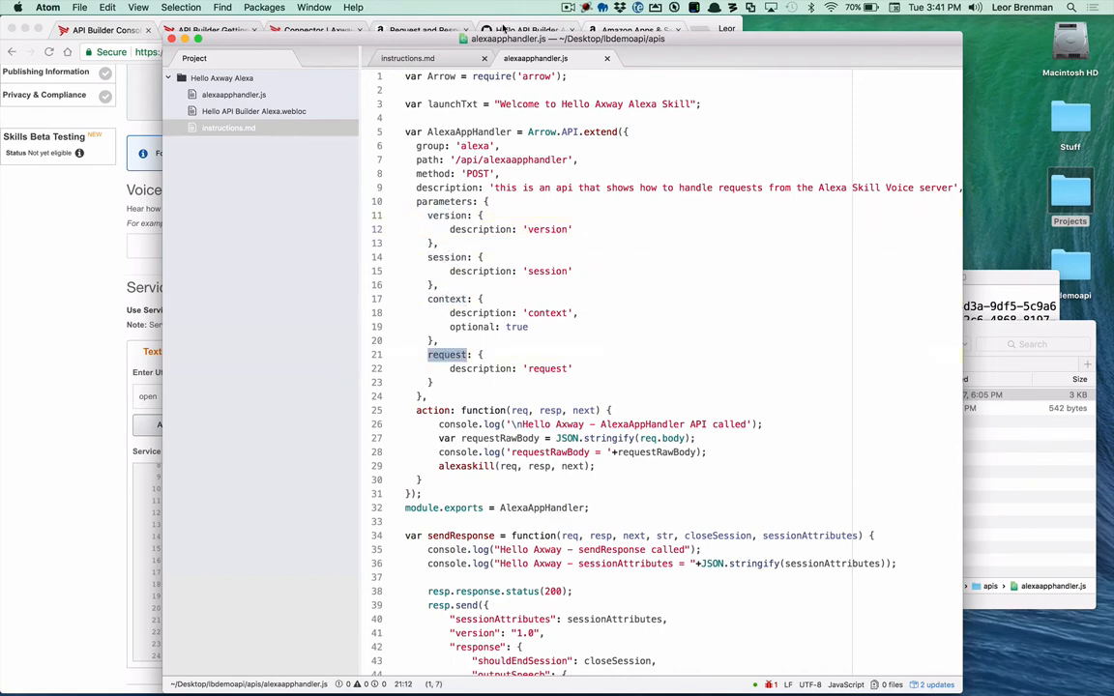
# Step: Switch to Chrome and review the Request Body Syntax example in Amazon's Request and Response JSON Reference
pyautogui.click(419, 30)
pyautogui.scroll(15, 497, 332)
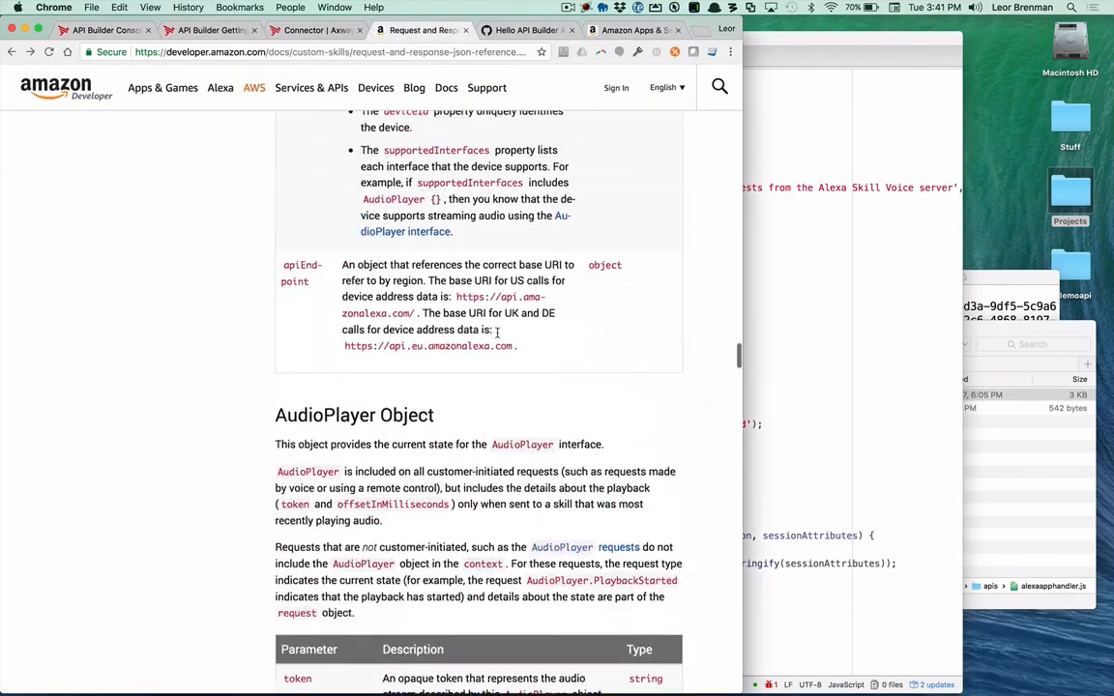
pyautogui.scroll(20, 497, 332)
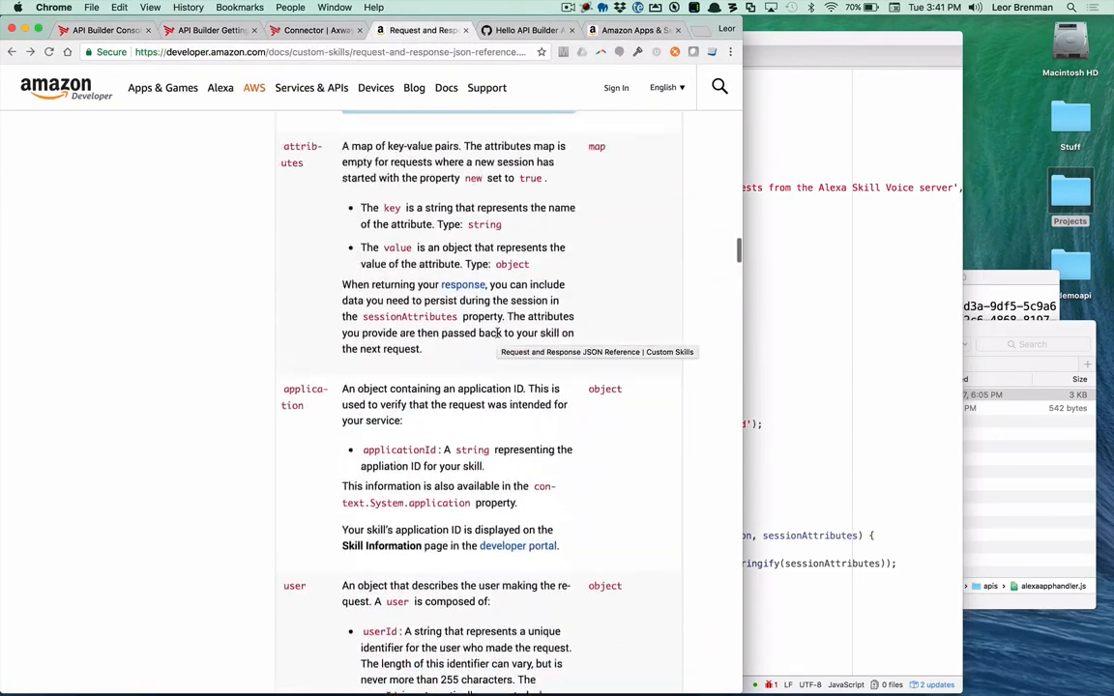
pyautogui.scroll(20, 497, 333)
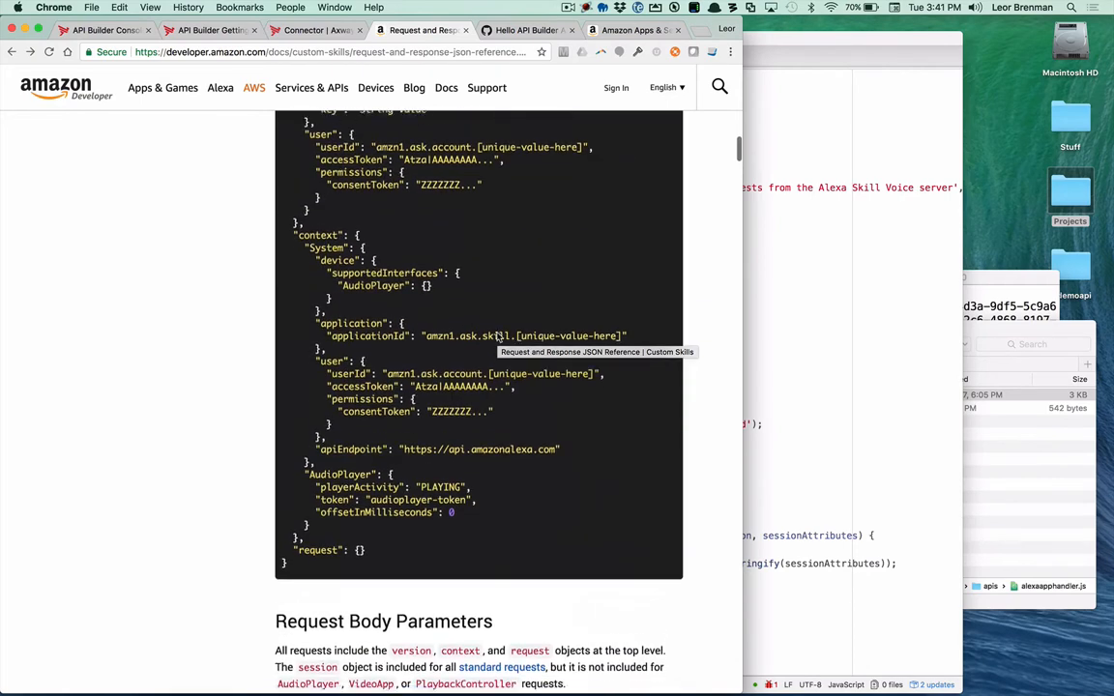
pyautogui.scroll(1, 497, 335)
pyautogui.scroll(-2, 497, 336)
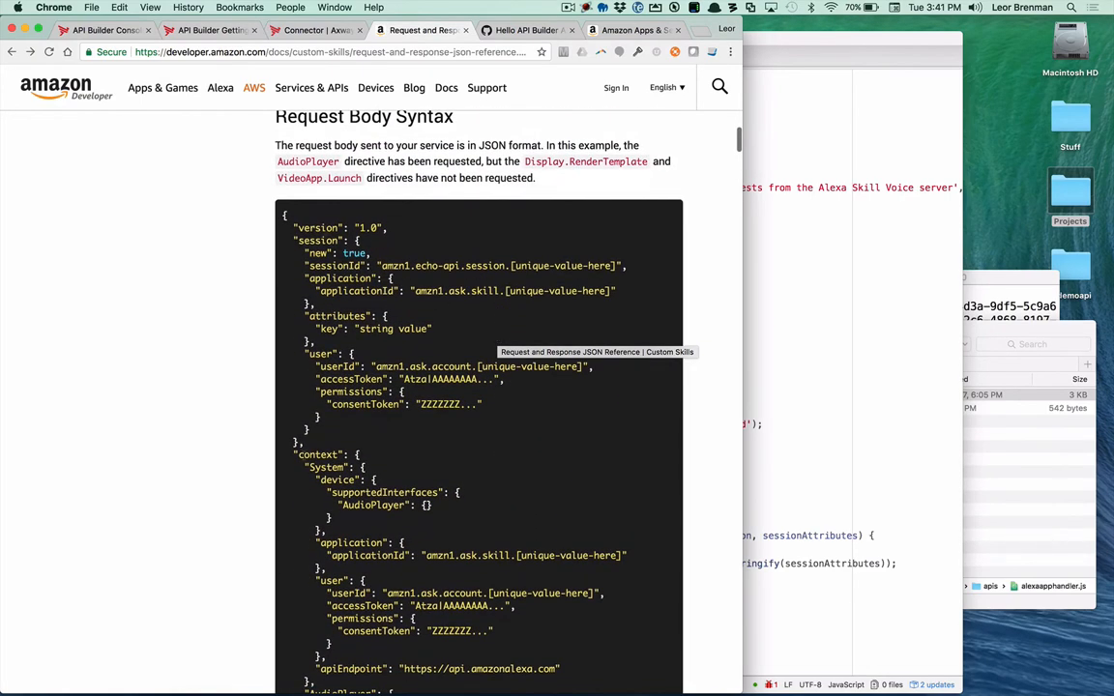
pyautogui.scroll(-3, 326, 606)
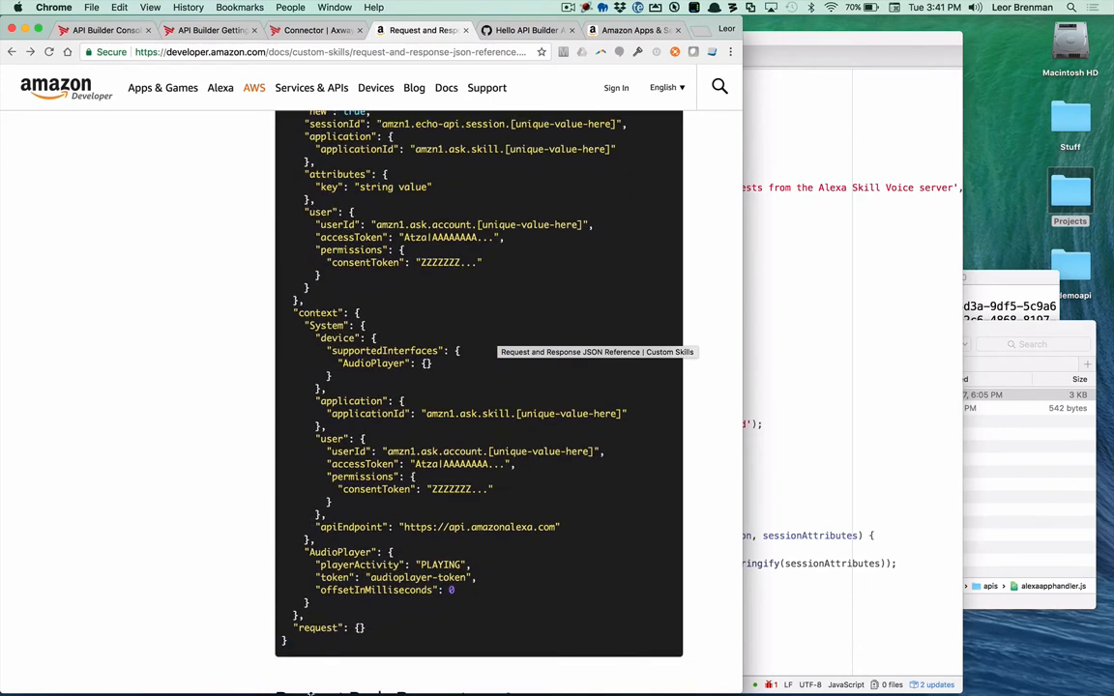
# Step: Return to alexaapphandler.js in Atom, look through its functions and highlight the alexaskill(req, resp, next) call in the action function
pyautogui.click(920, 154)
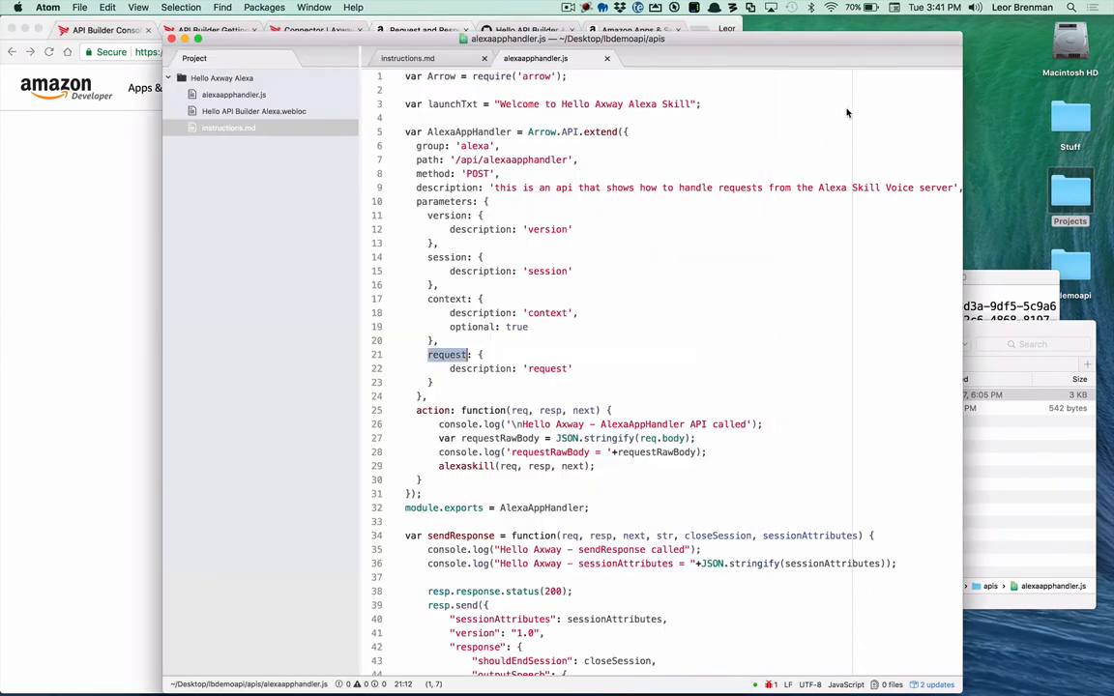
pyautogui.scroll(-5, 571, 335)
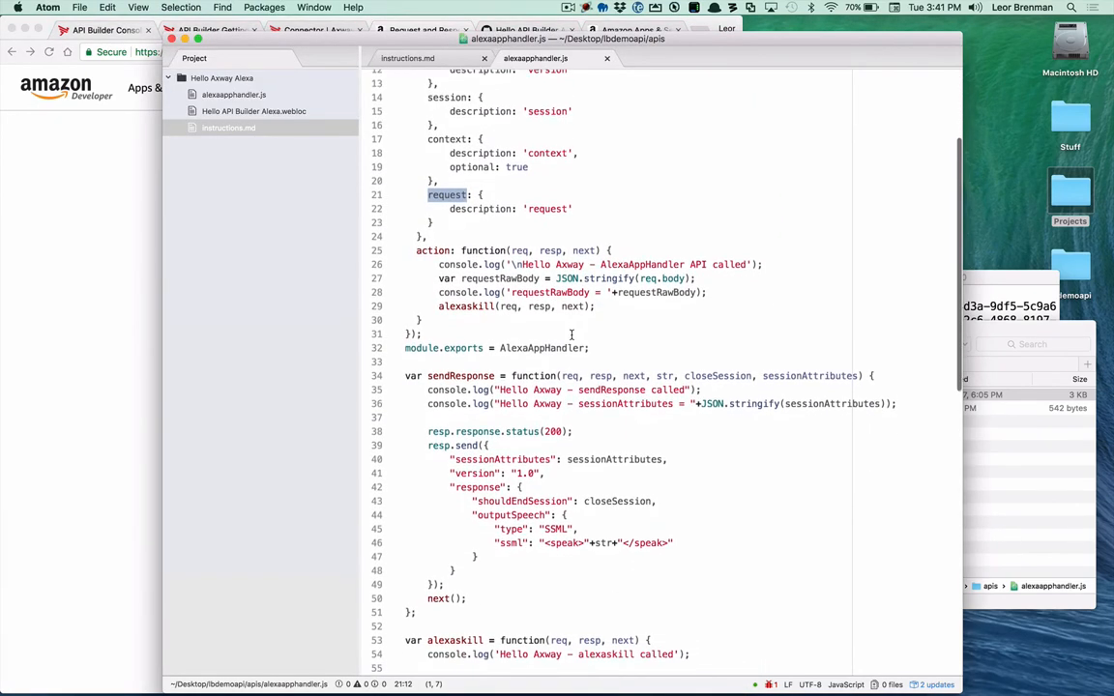
pyautogui.scroll(-5, 493, 390)
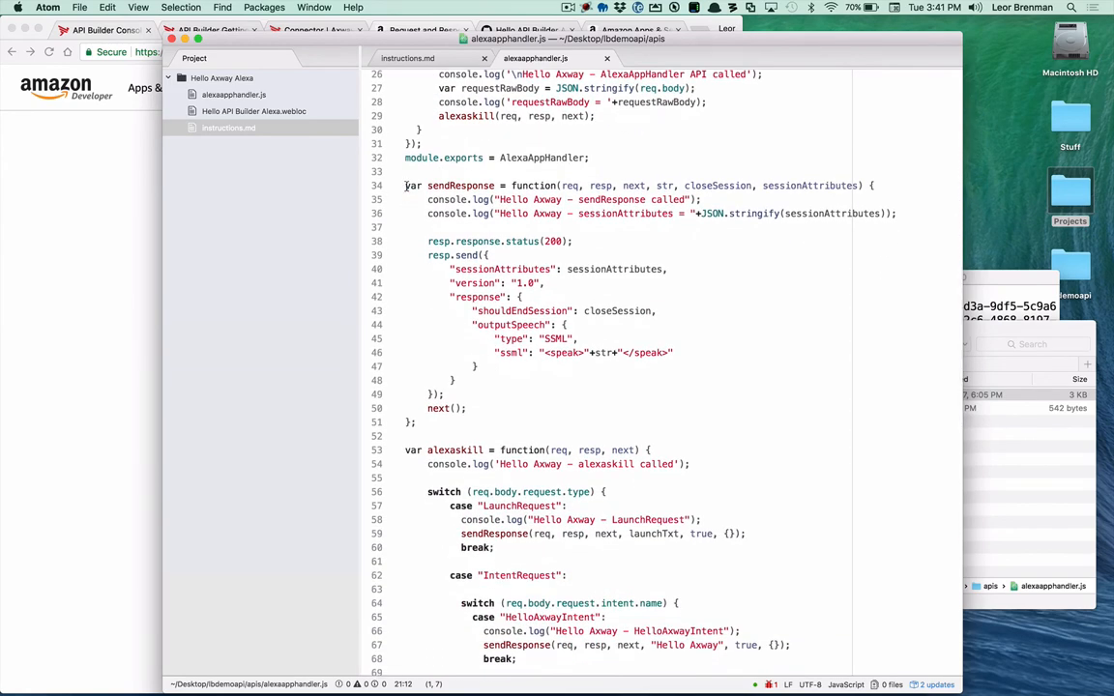
pyautogui.scroll(-4, 524, 407)
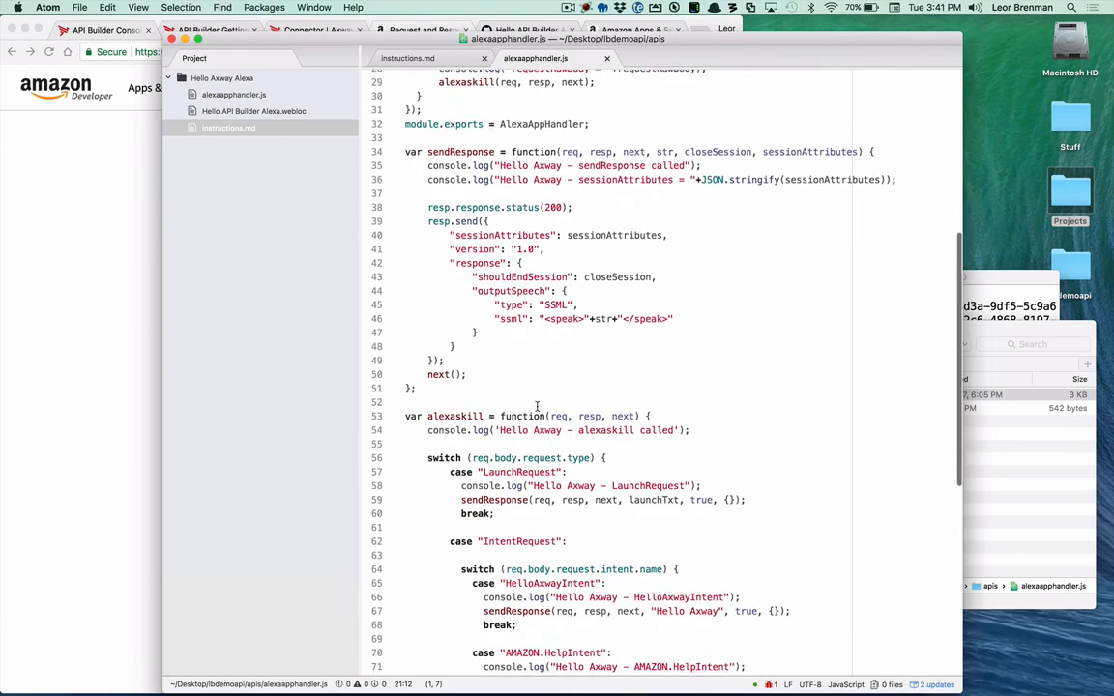
pyautogui.scroll(10, 537, 404)
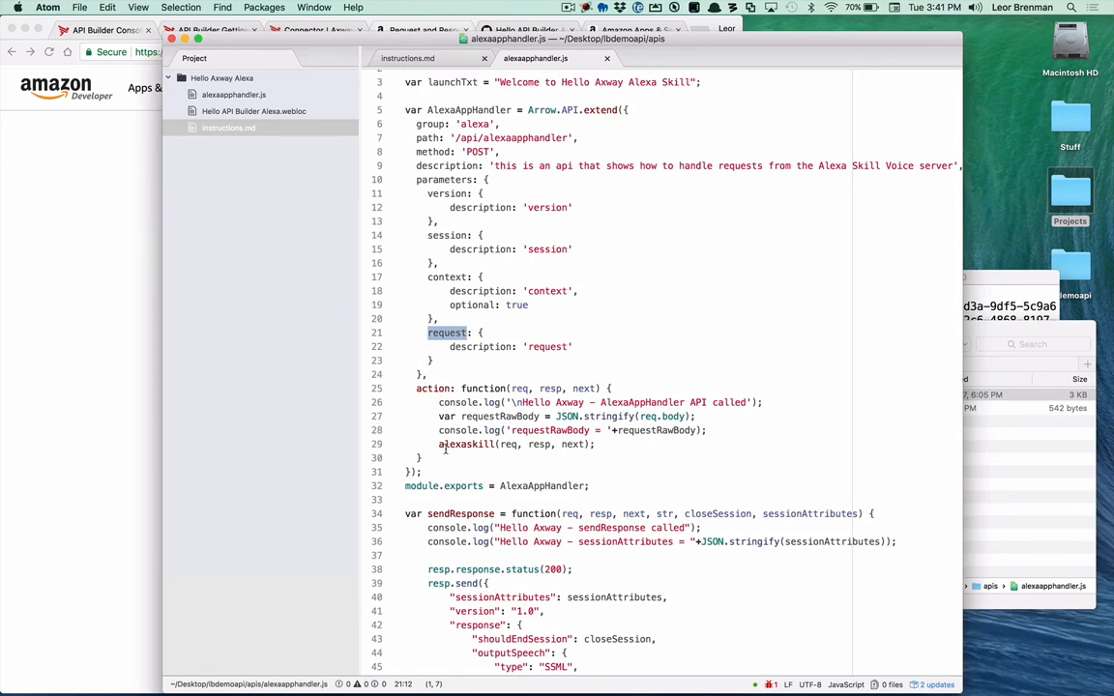
pyautogui.moveTo(438, 446); pyautogui.dragTo(594, 444)
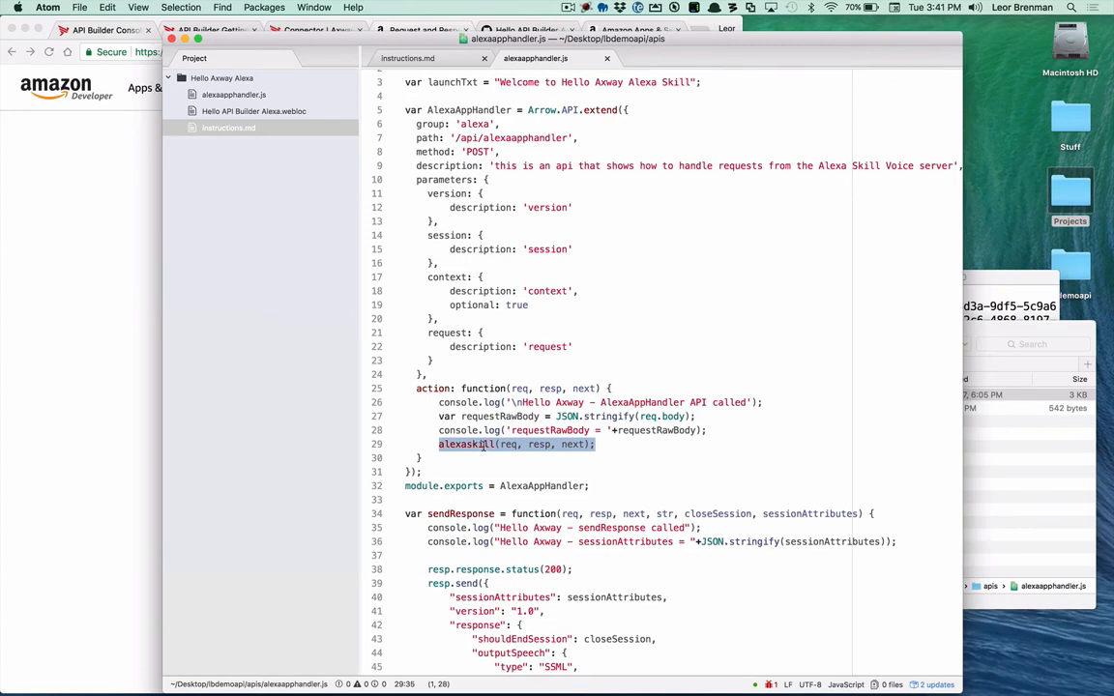
# Step: Examine the alexaskill function's switch statements, highlighting the LaunchRequest, HelloAxwayIntent and AMAZON.HelpIntent cases
pyautogui.scroll(-1, 483, 446)
pyautogui.scroll(-10, 484, 446)
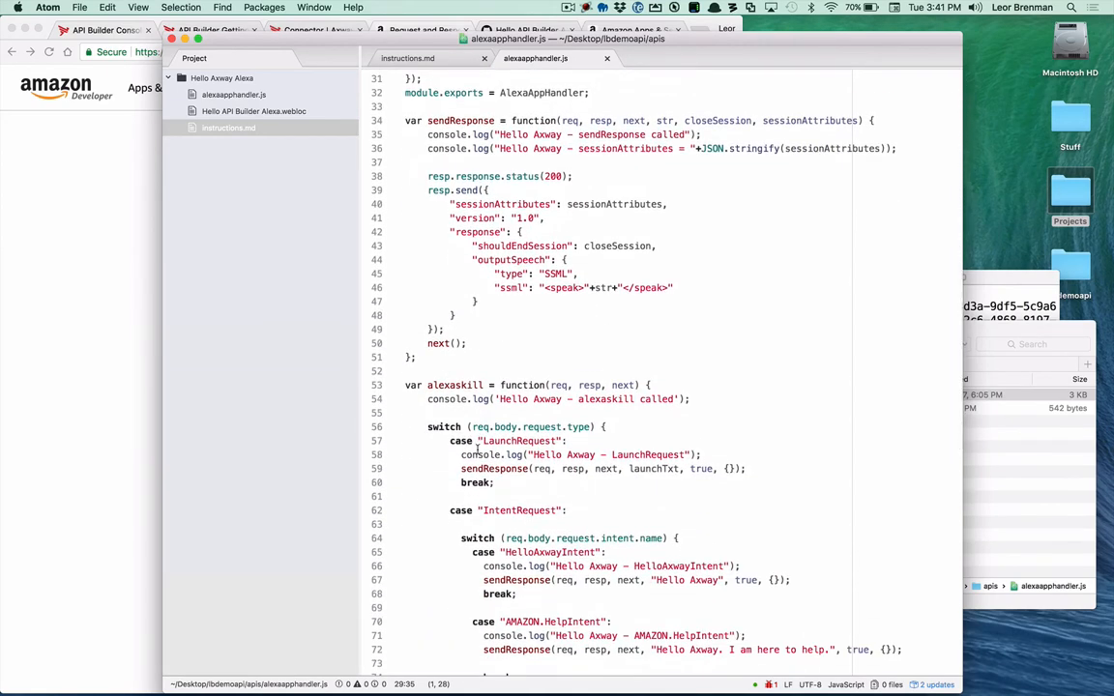
pyautogui.scroll(-3, 477, 447)
pyautogui.doubleClick(506, 340)
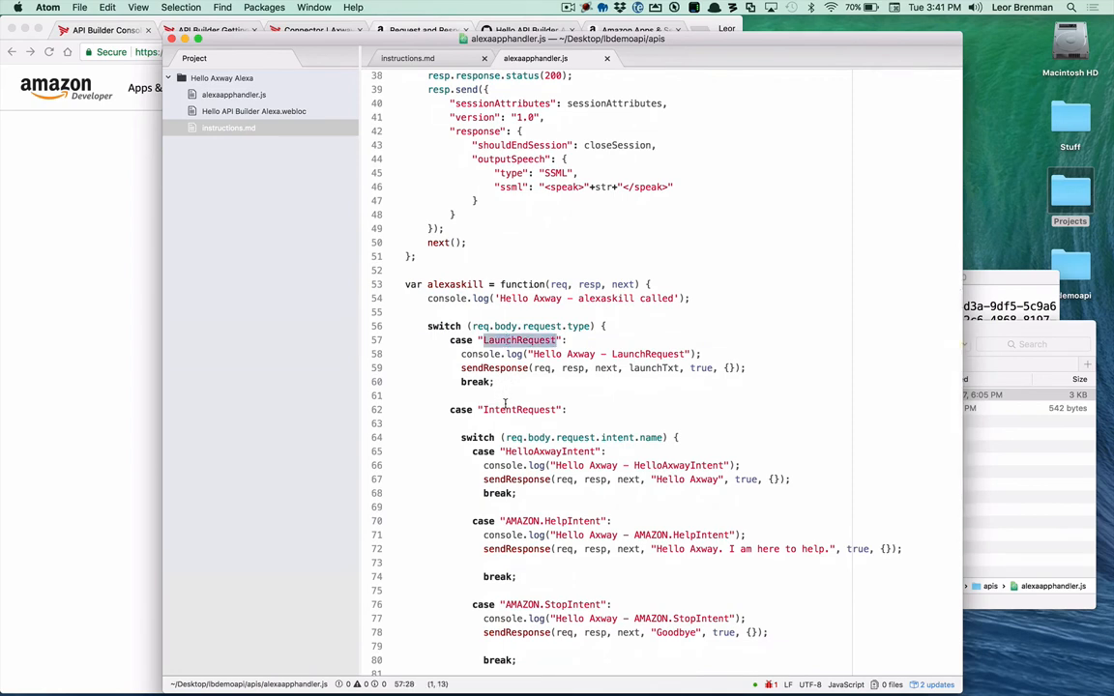
pyautogui.doubleClick(528, 452)
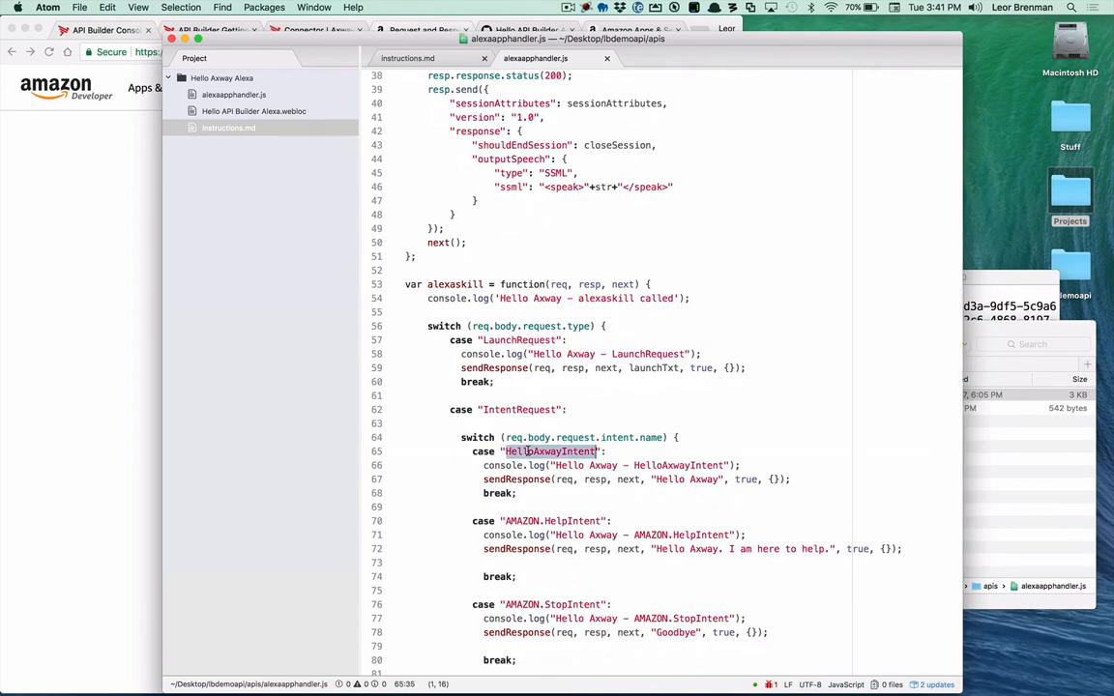
pyautogui.doubleClick(548, 522)
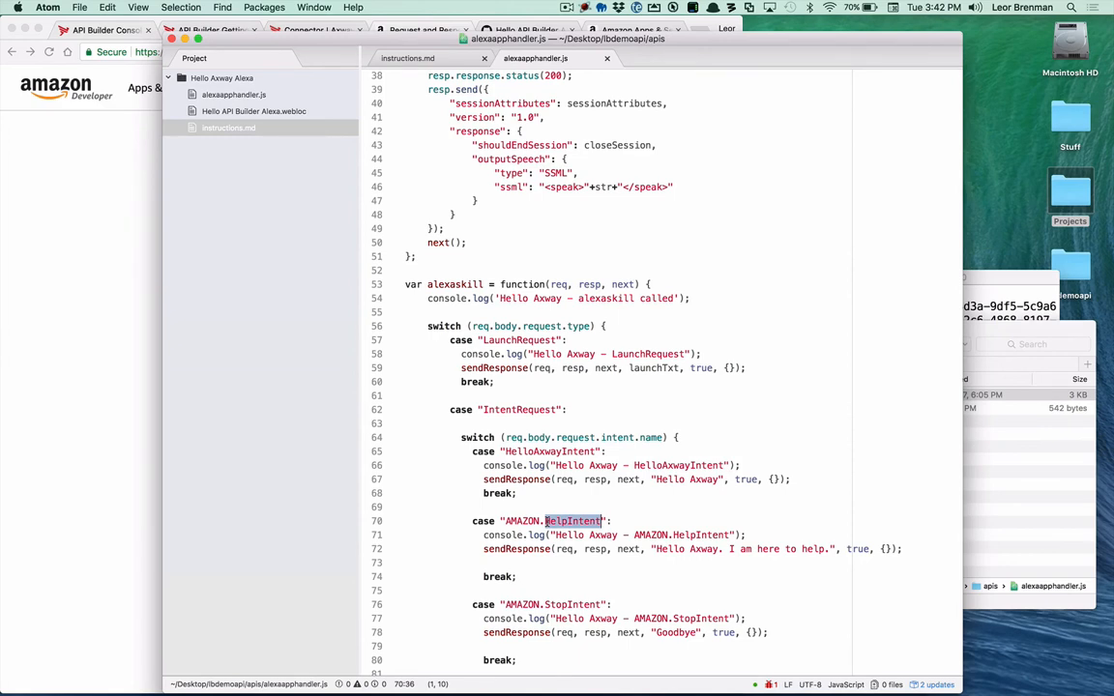
# Step: Switch from Atom to Chrome
pyautogui.press('super+Tab')
pyautogui.press('super+Tab')
pyautogui.press('super+Tab')
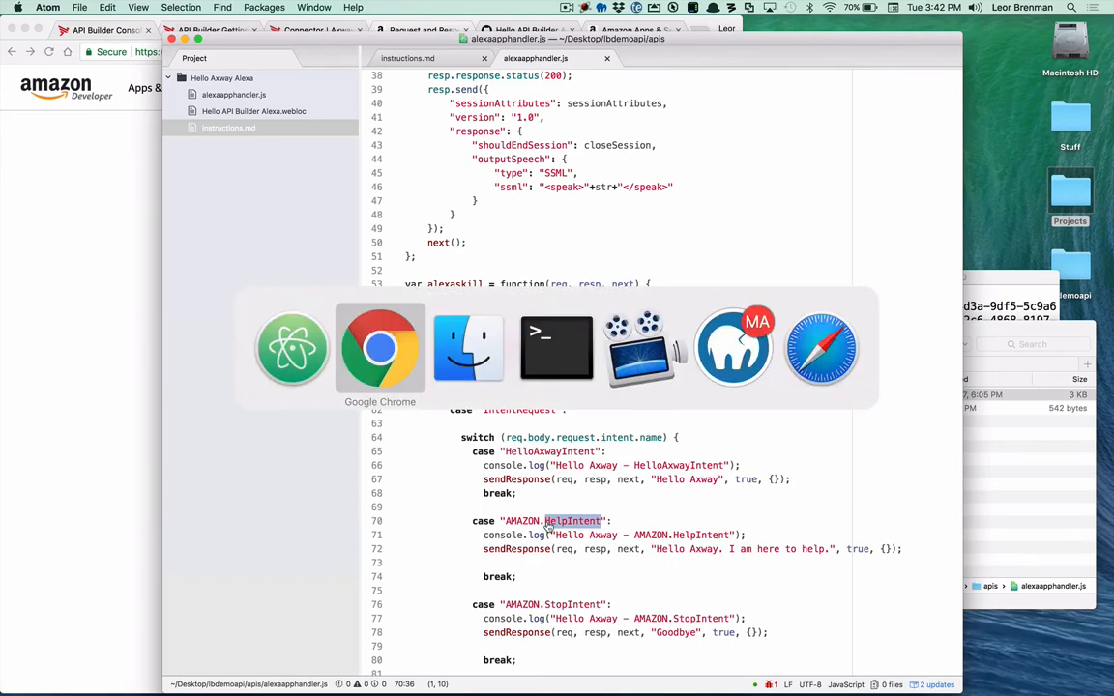
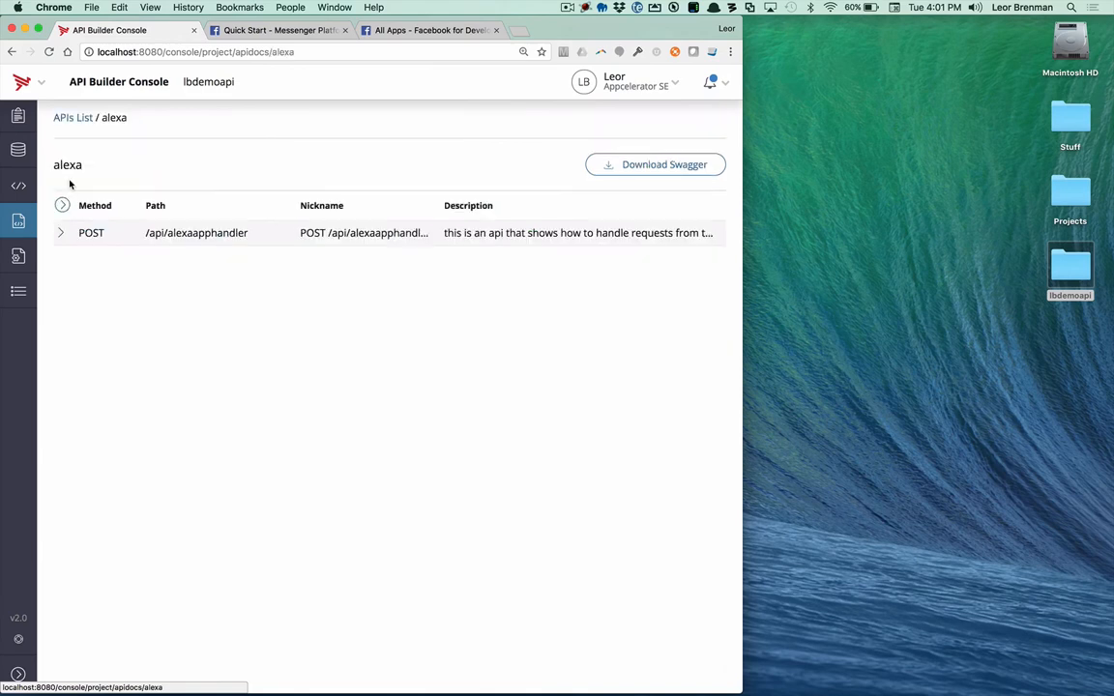
# Step: Review the POST endpoint of the alexa API, return to the API endpoints list and open the lbdemoapi project summary
pyautogui.click(61, 233)
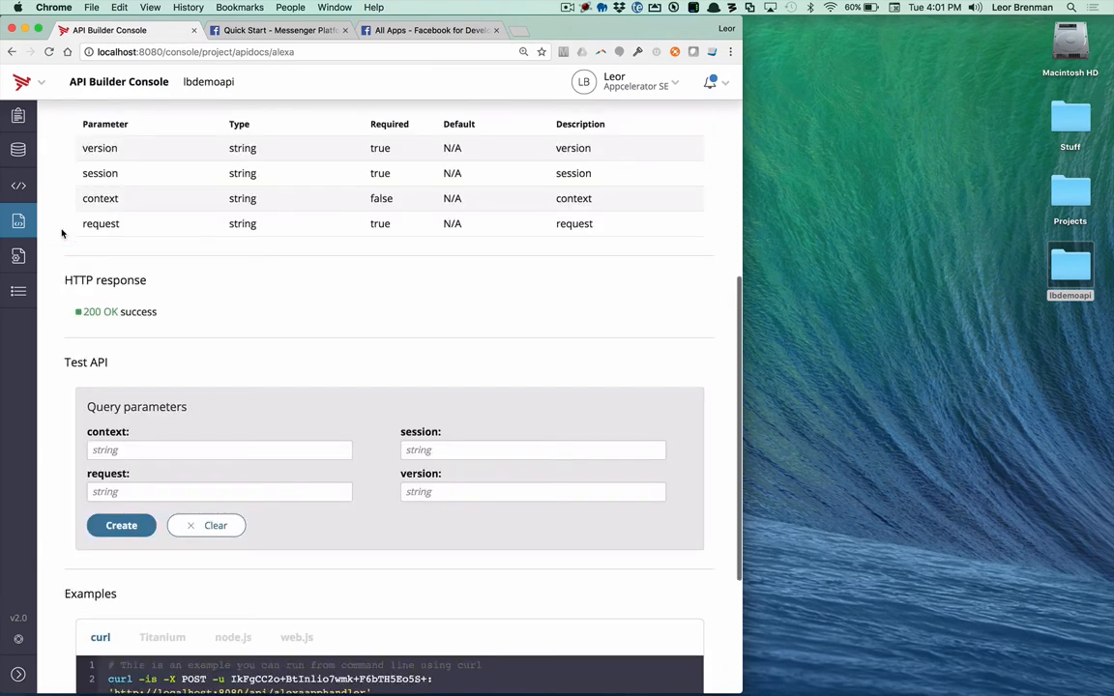
pyautogui.click(17, 221)
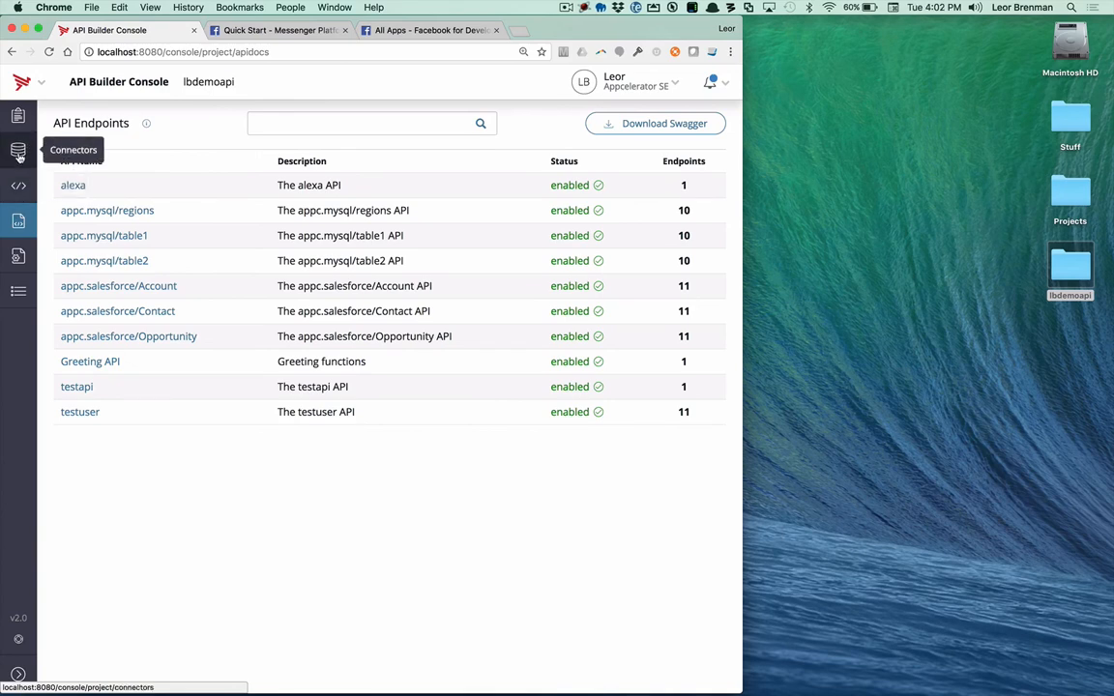
pyautogui.click(18, 120)
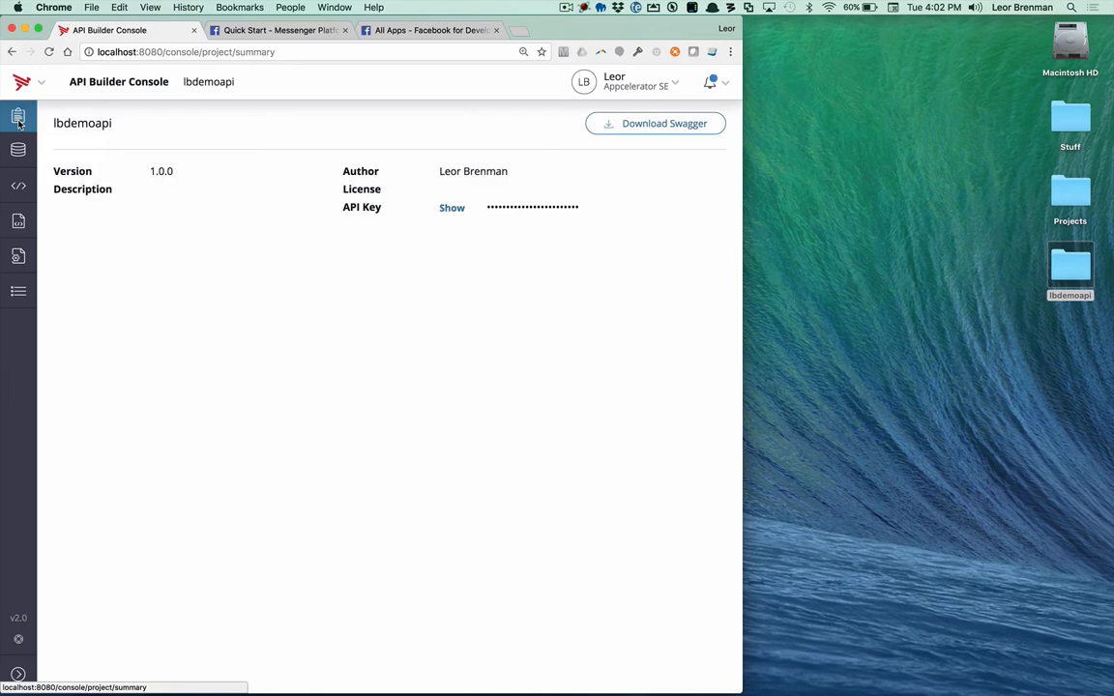
# Step: Review the Messenger Platform Quick Start Tutorial through its Starter Project and Get Started sections
pyautogui.click(250, 33)
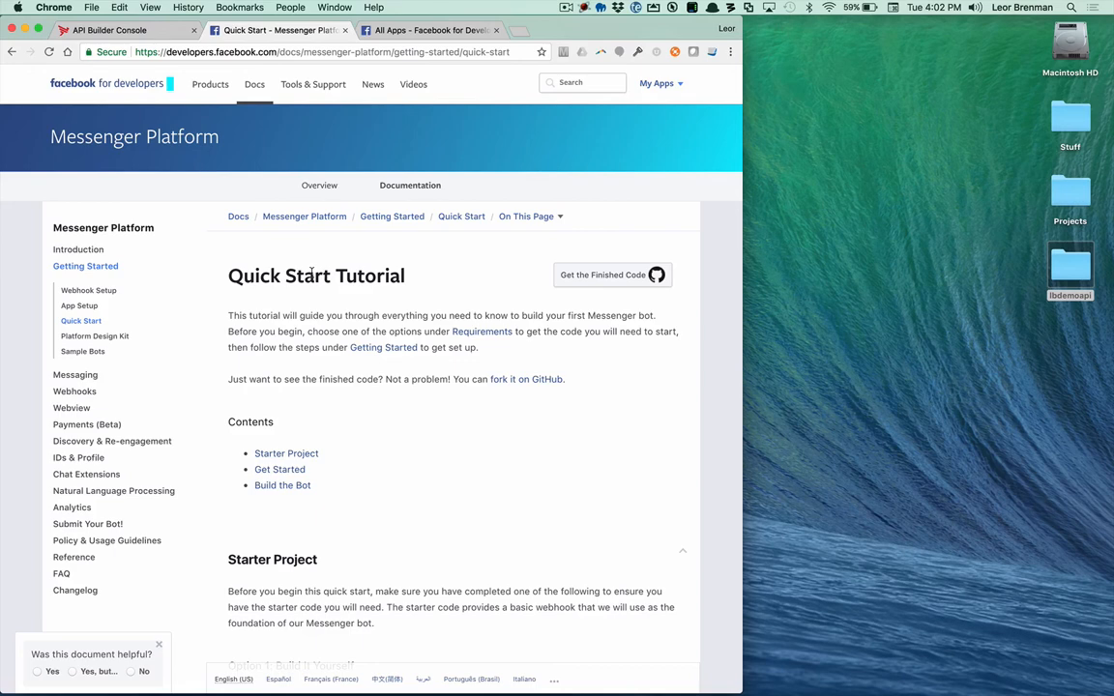
pyautogui.scroll(-5, 306, 369)
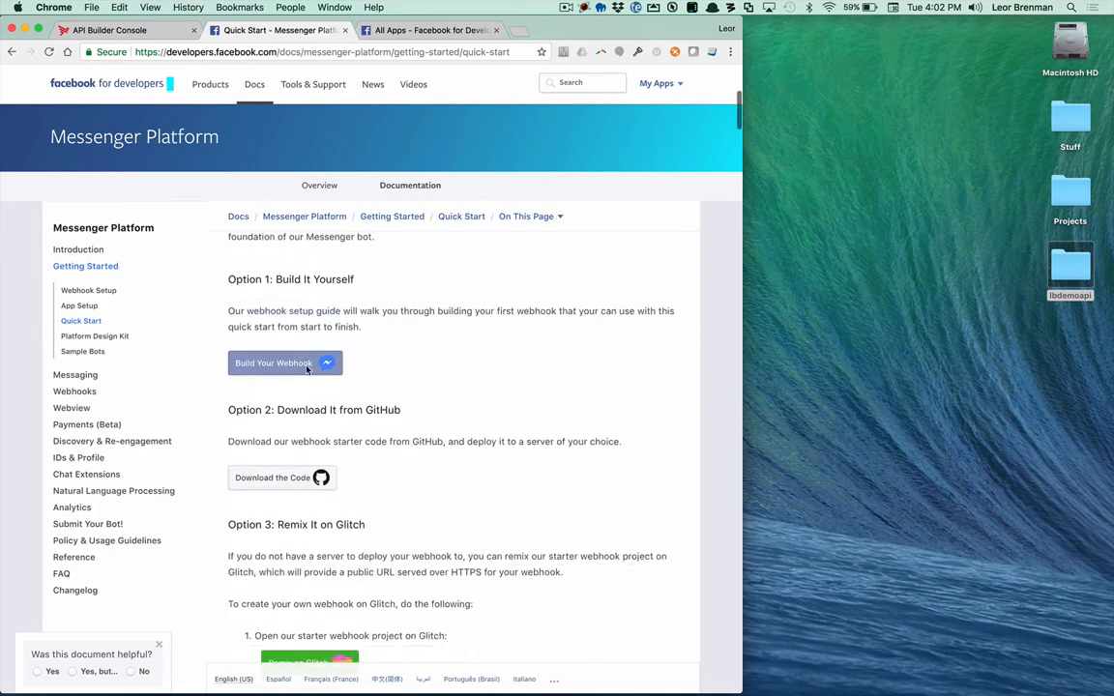
pyautogui.scroll(-6, 307, 368)
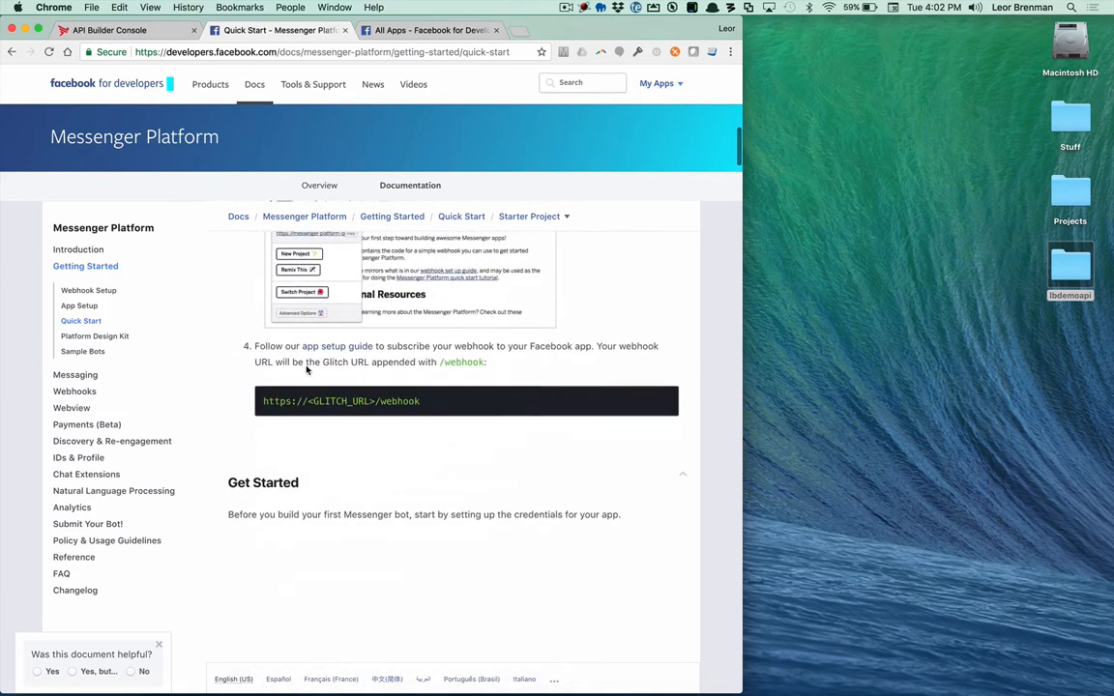
pyautogui.scroll(-3, 307, 368)
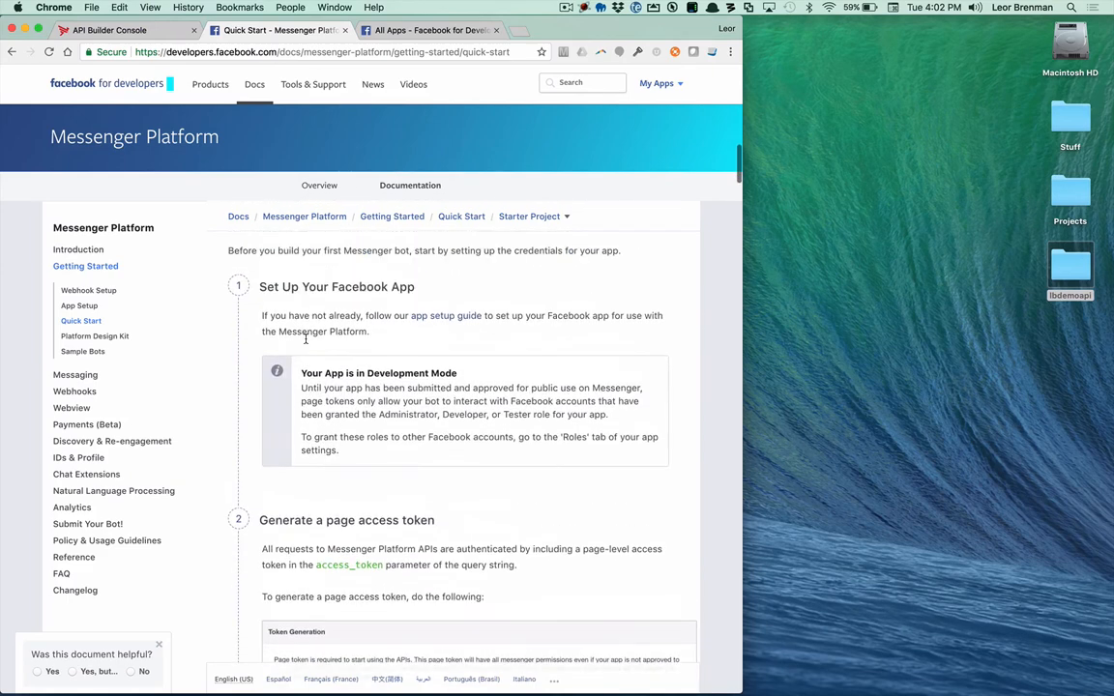
# Step: Go to the All Apps page on Facebook for Developers and start adding a new app
pyautogui.click(422, 27)
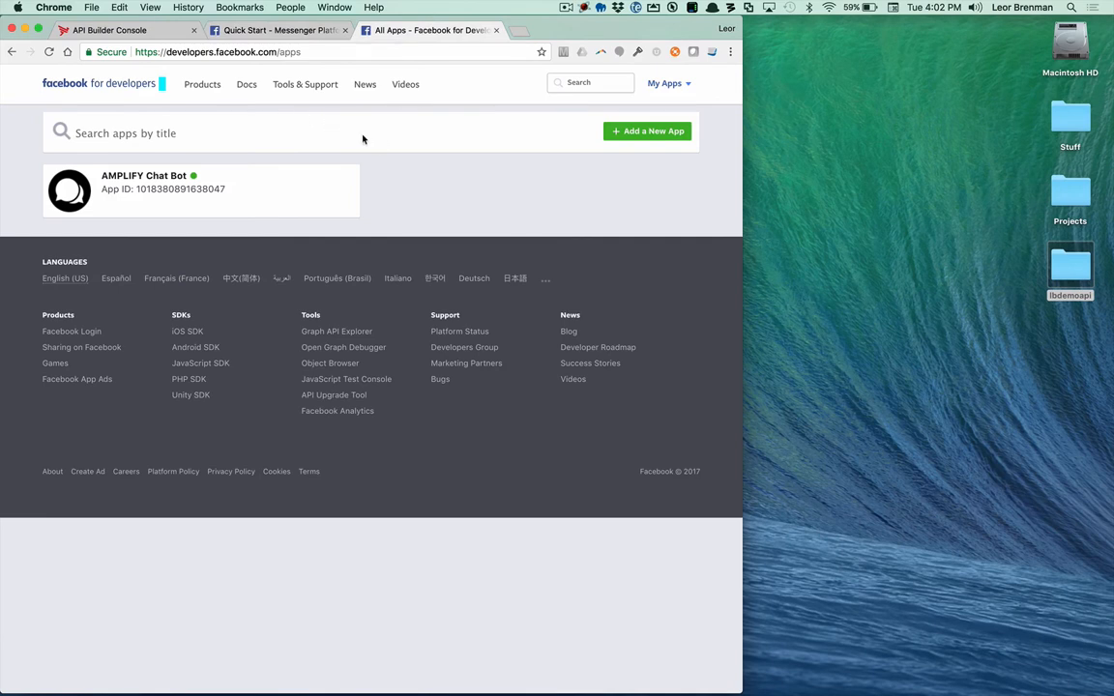
pyautogui.click(652, 132)
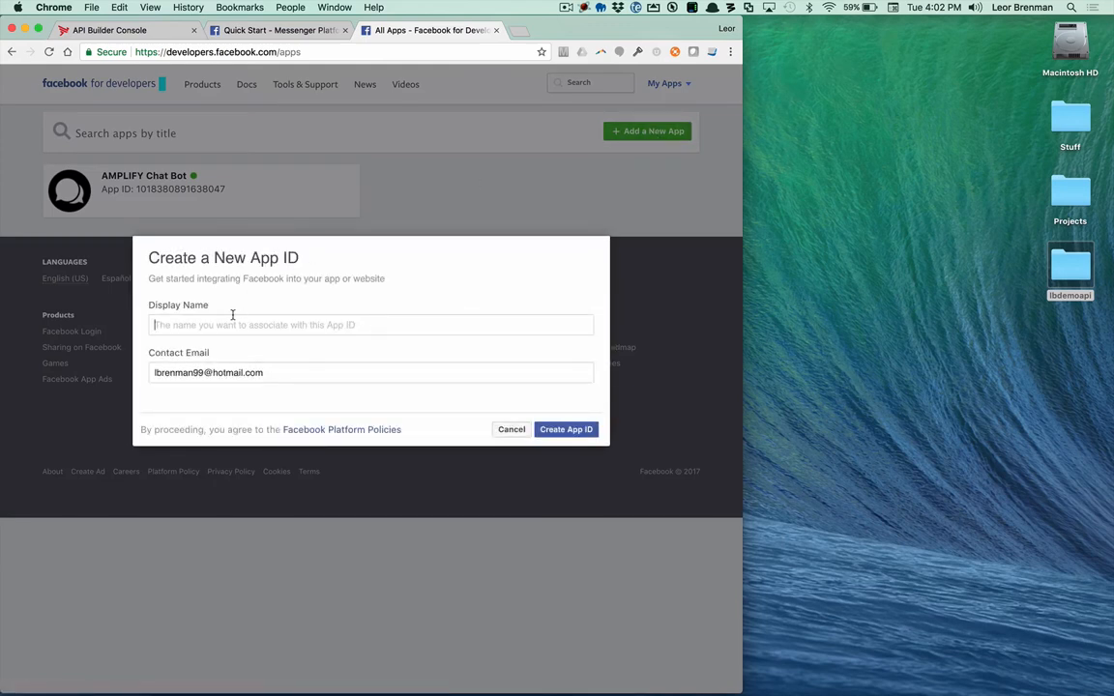
pyautogui.write('Leor')
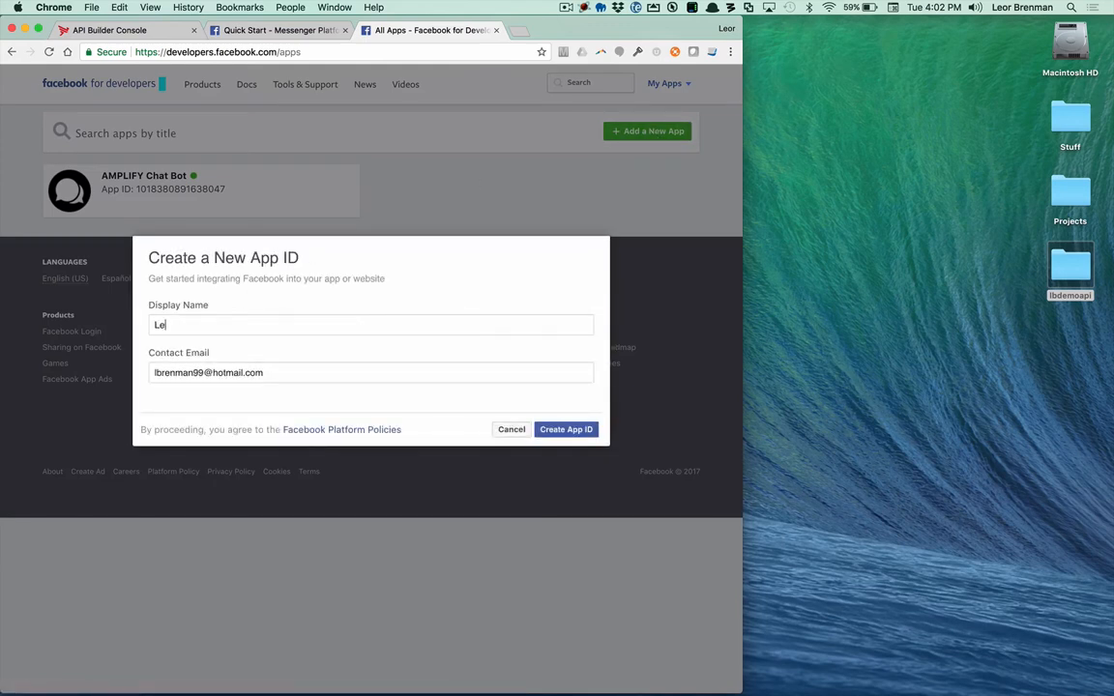
pyautogui.write("'s C")
pyautogui.press('BackSpace')
pyautogui.press('BackSpace')
pyautogui.press('BackSpace')
pyautogui.press('BackSpace')
pyautogui.press('BackSpace')
pyautogui.press('BackSpace')
pyautogui.press('BackSpace')
pyautogui.press('BackSpace')
# Step: Set the new app's display name to chatbot001 and create its app ID
pyautogui.write('chatbot001')
pyautogui.click(565, 431)
# Step: Enter the captcha text in the Security Check dialog and submit it
pyautogui.click(207, 370)
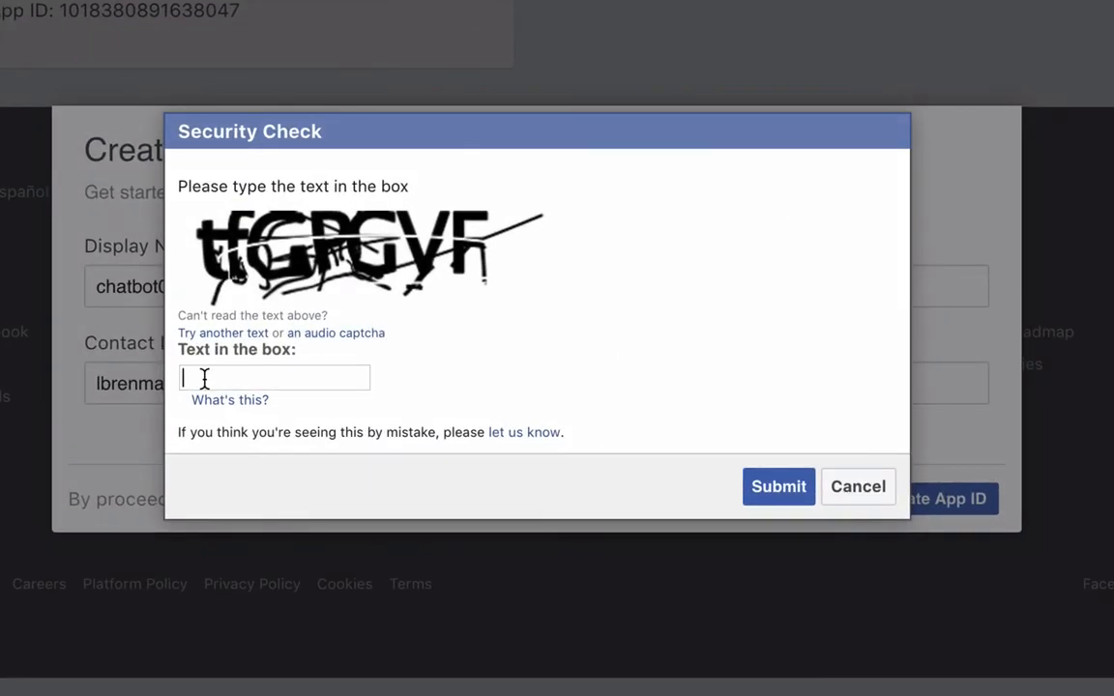
pyautogui.write('tfGPGVF')
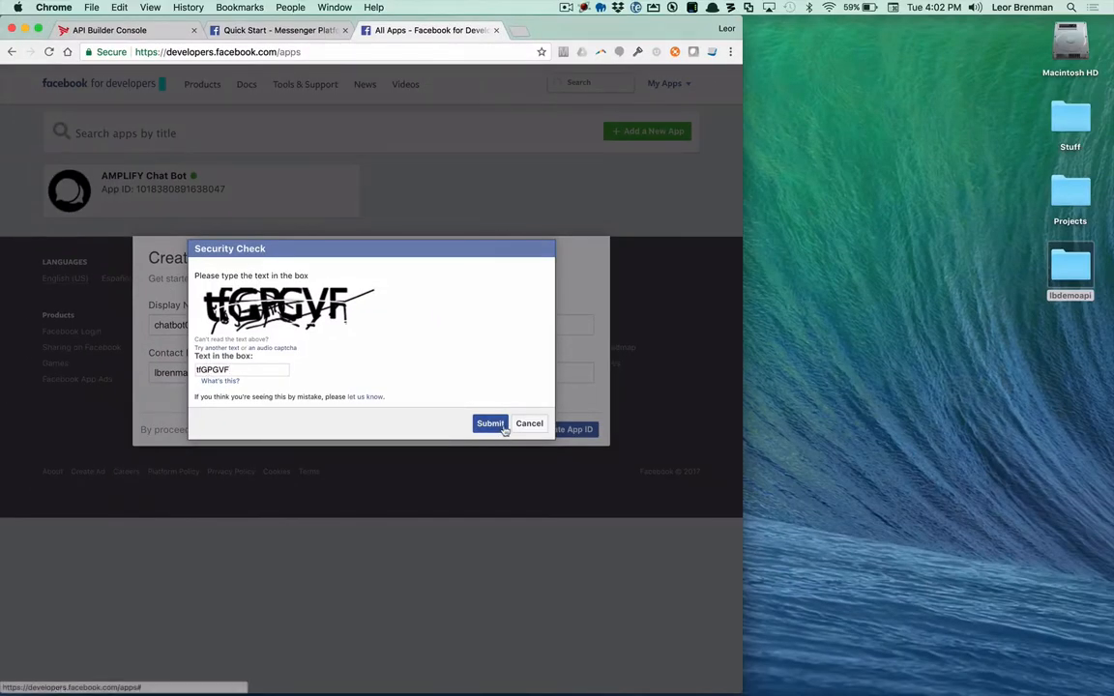
pyautogui.click(503, 429)
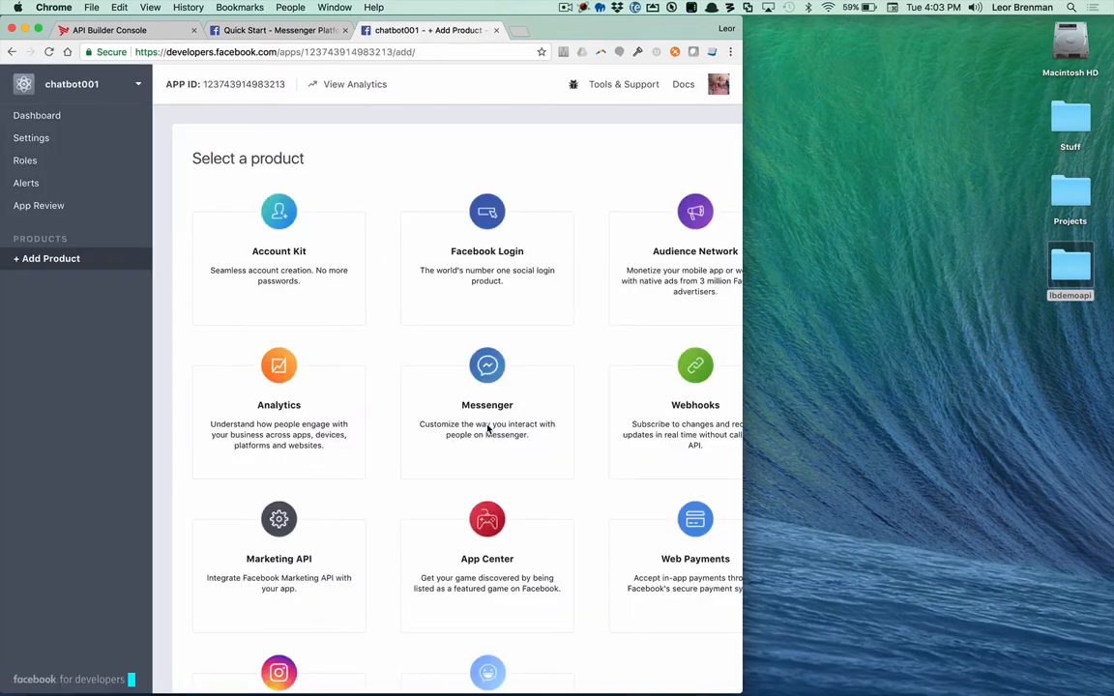
# Step: Set up the Messenger product for chatbot001, widen the browser window and go to the Token Generation section
pyautogui.moveTo(487, 390)
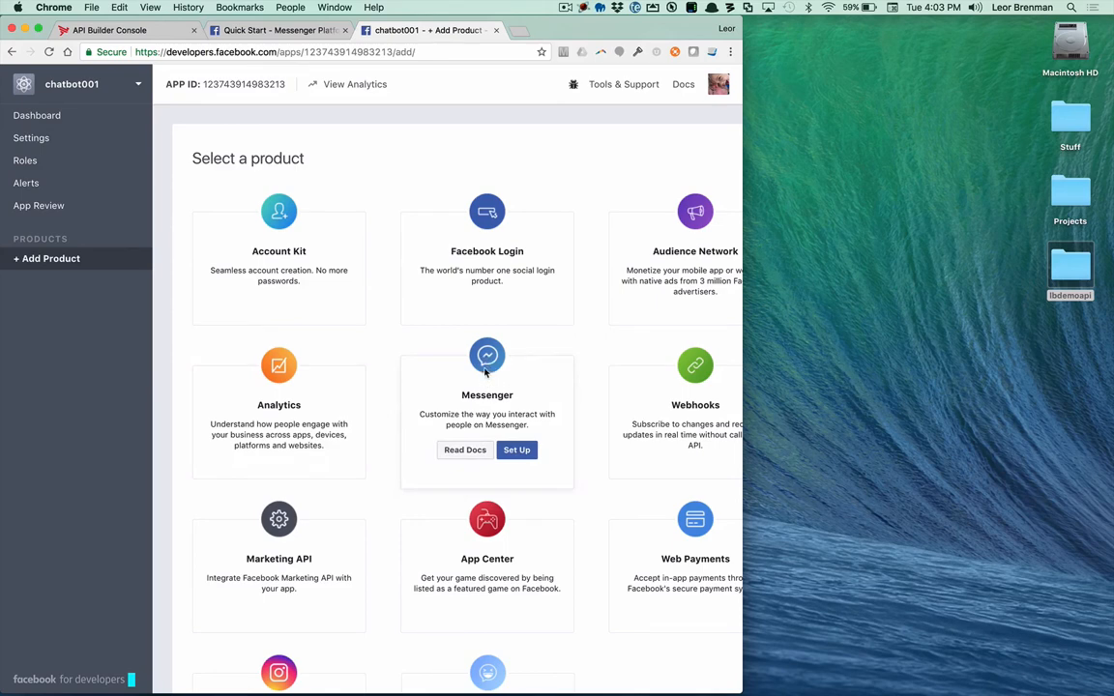
pyautogui.click(517, 451)
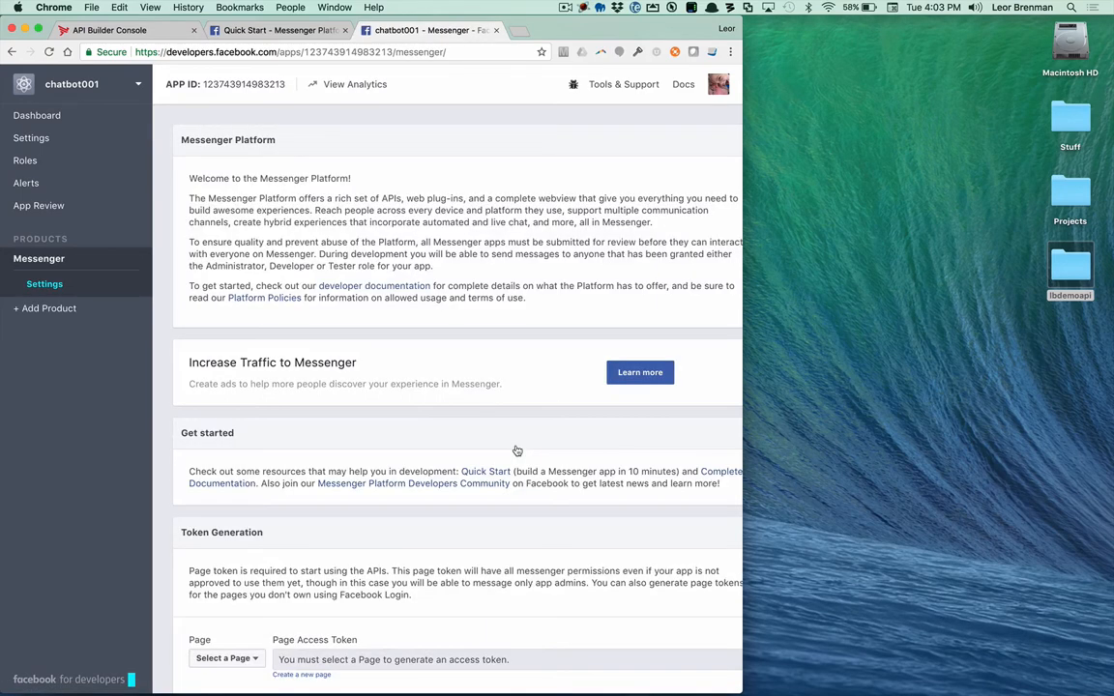
pyautogui.moveTo(743, 333); pyautogui.dragTo(854, 332)
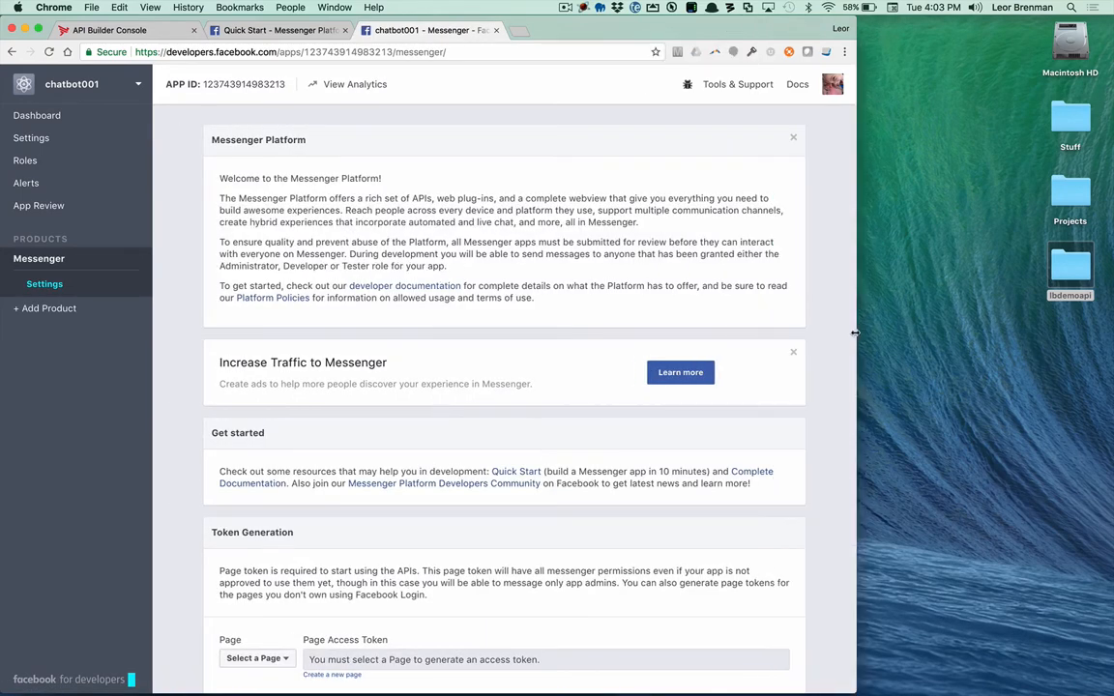
pyautogui.scroll(-3, 541, 426)
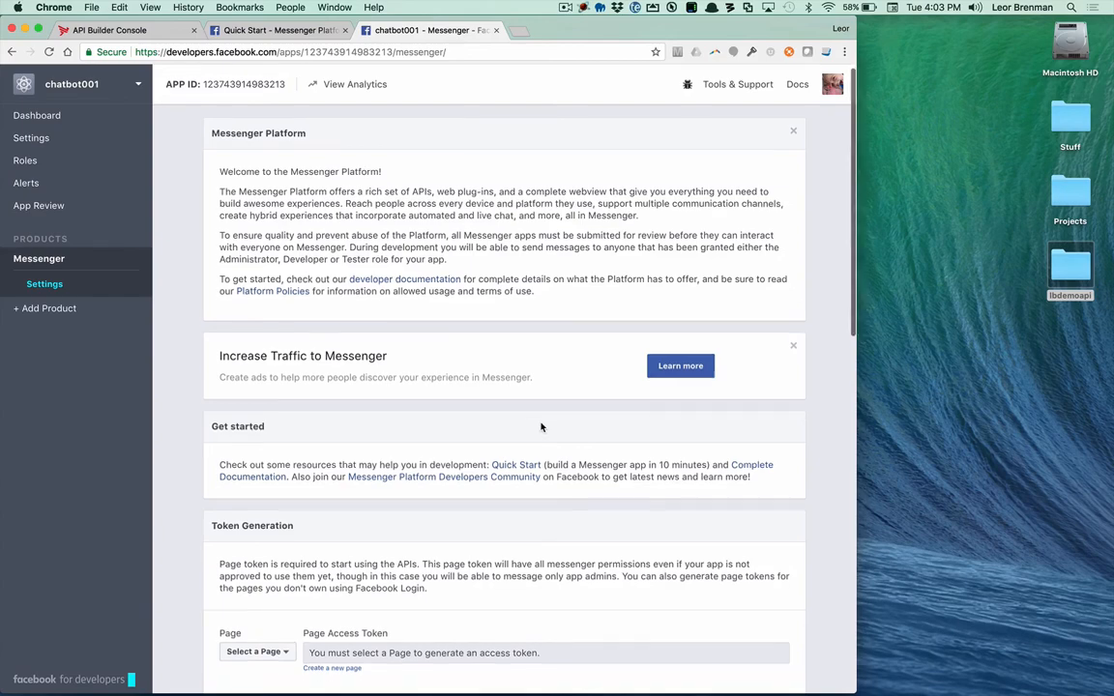
pyautogui.scroll(-1, 542, 423)
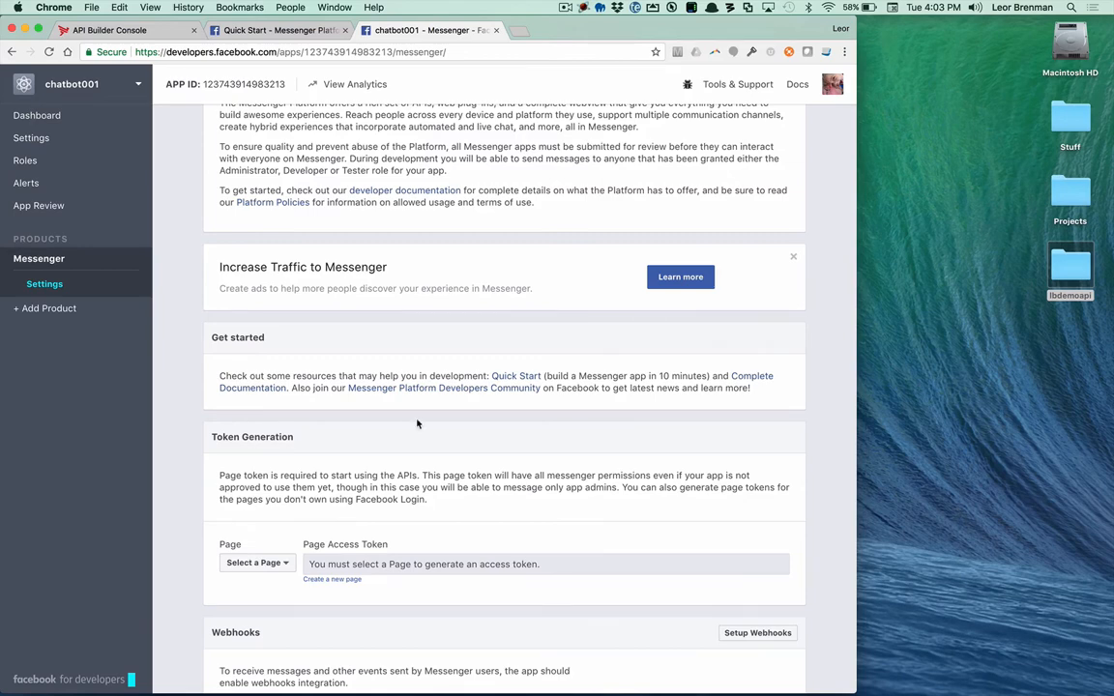
# Step: Open facebook.com/pages/create in a new tab and choose Company, Organization or Institution with the category Retail Company
pyautogui.click(520, 30)
pyautogui.write('https://www.facebook.com/pages/create')
pyautogui.press('Return')
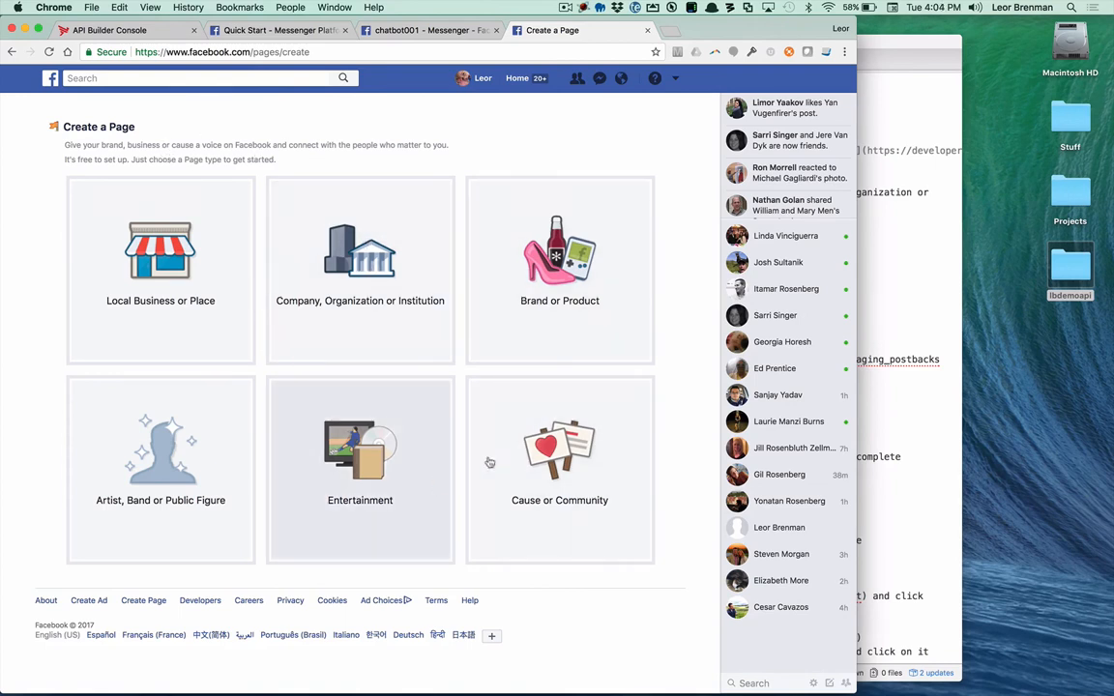
pyautogui.click(365, 274)
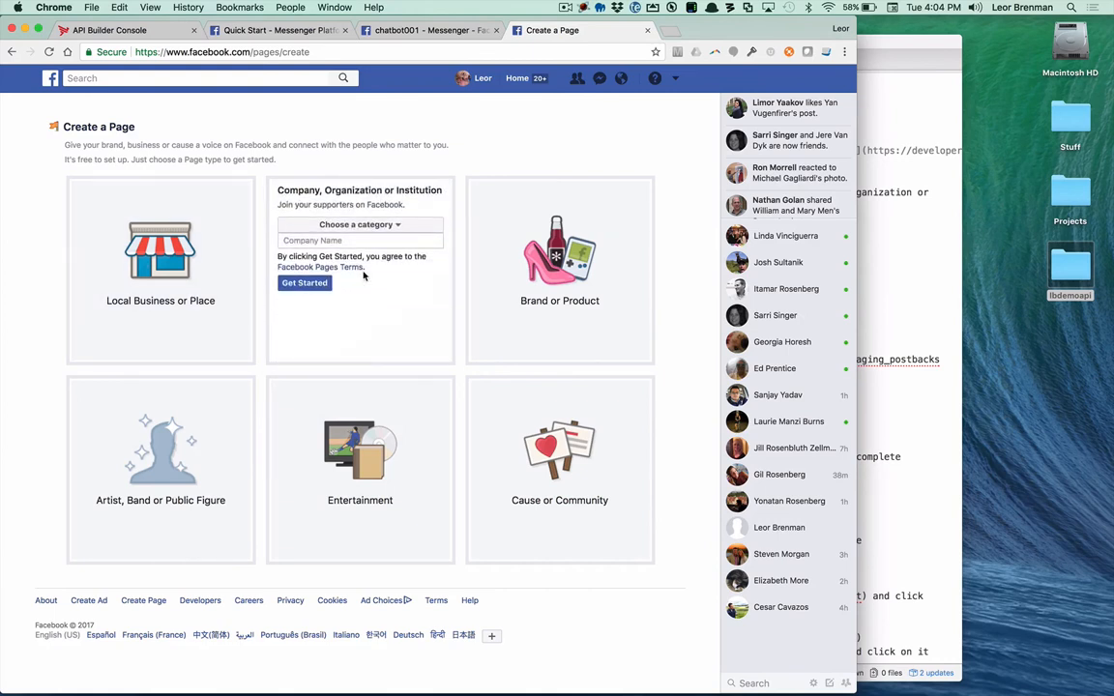
pyautogui.click(342, 228)
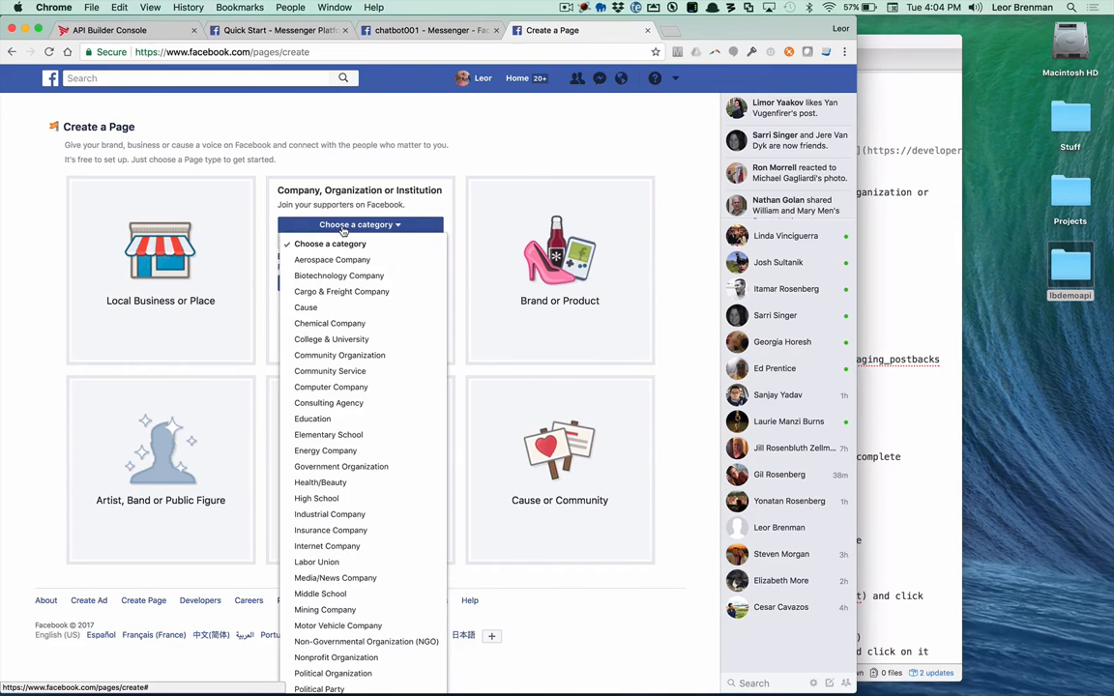
pyautogui.scroll(-3, 339, 580)
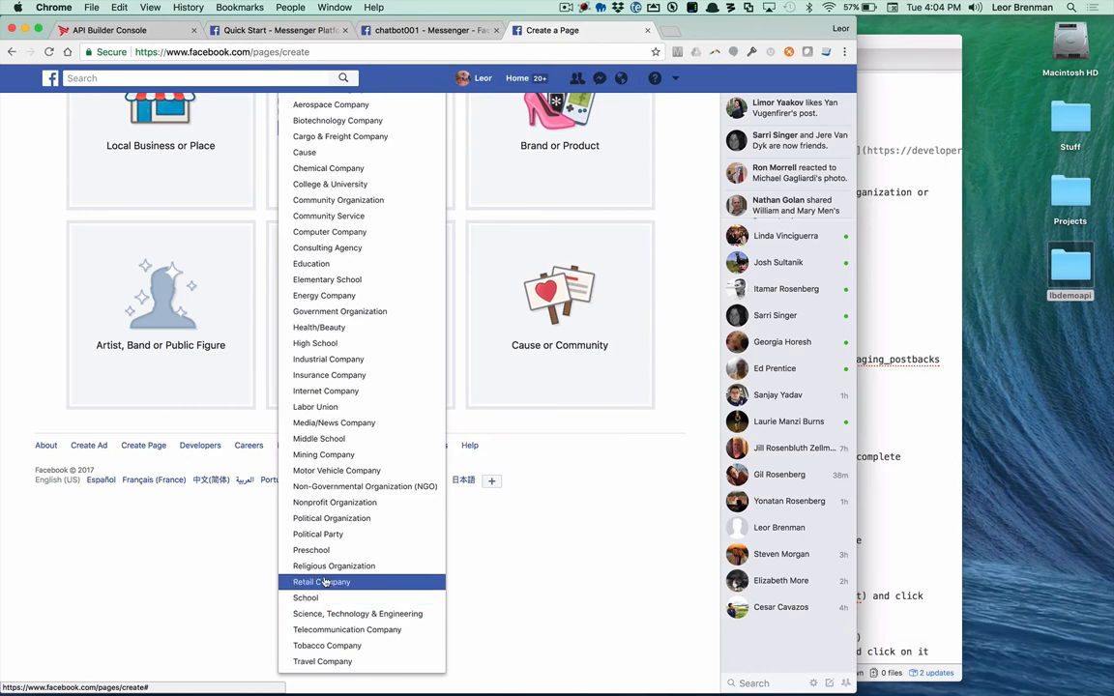
pyautogui.click(323, 582)
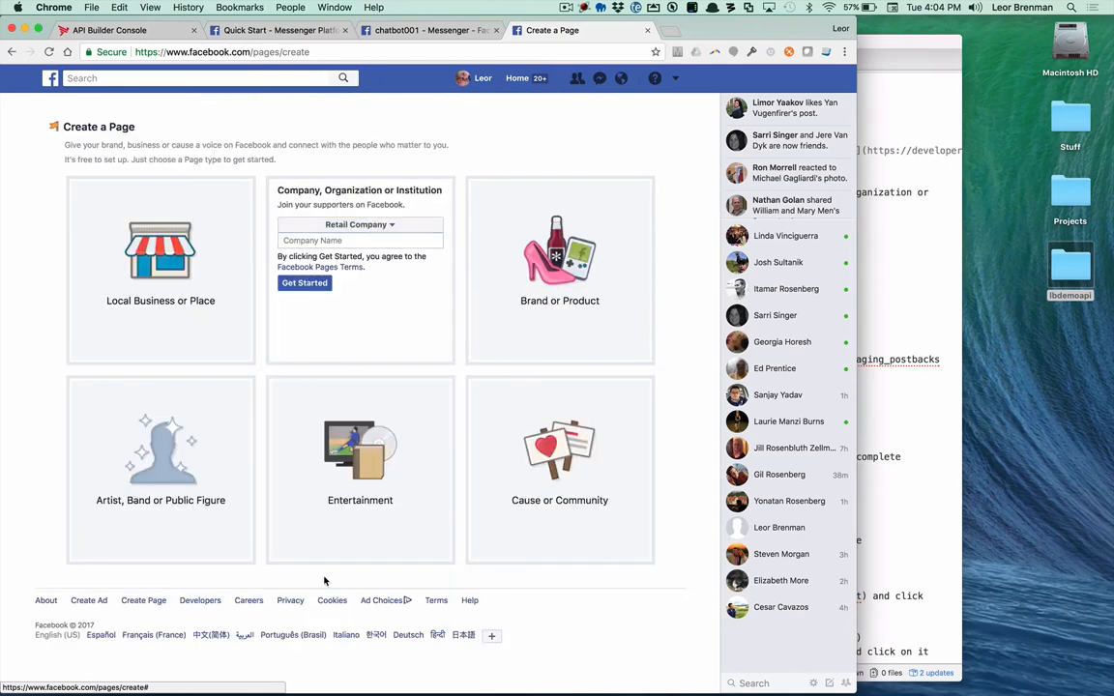
# Step: Enter chatbot001 as the company name and create the page, accepting the suggested spelling Chatbot001
pyautogui.click(349, 240)
pyautogui.write('chatbot')
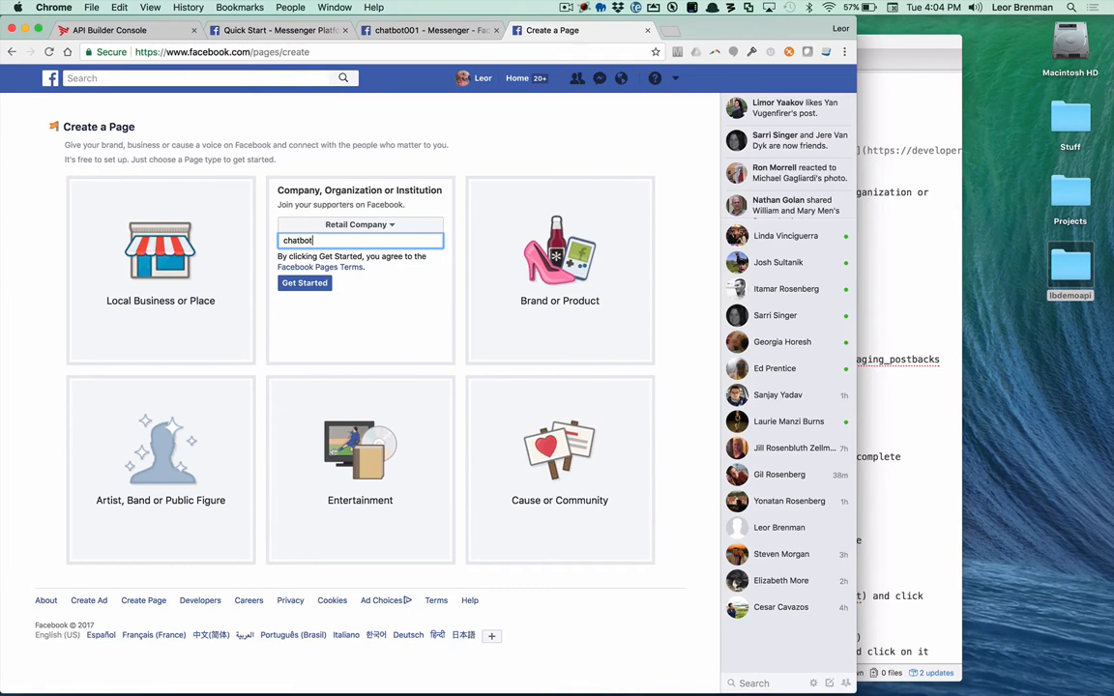
pyautogui.write('001')
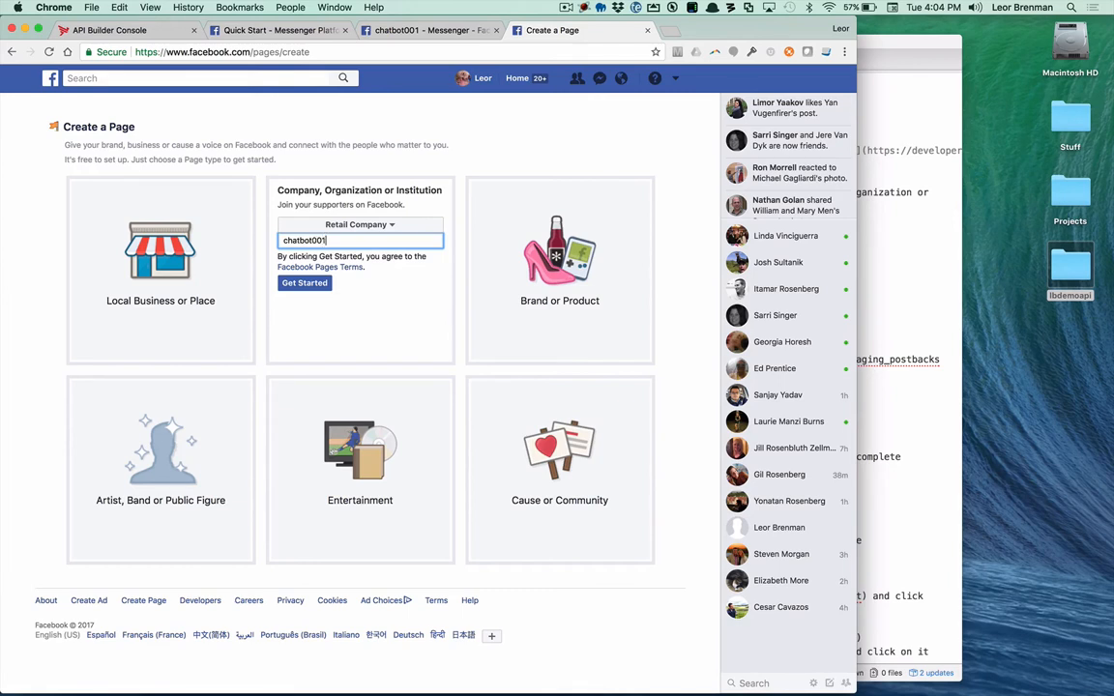
pyautogui.click(305, 282)
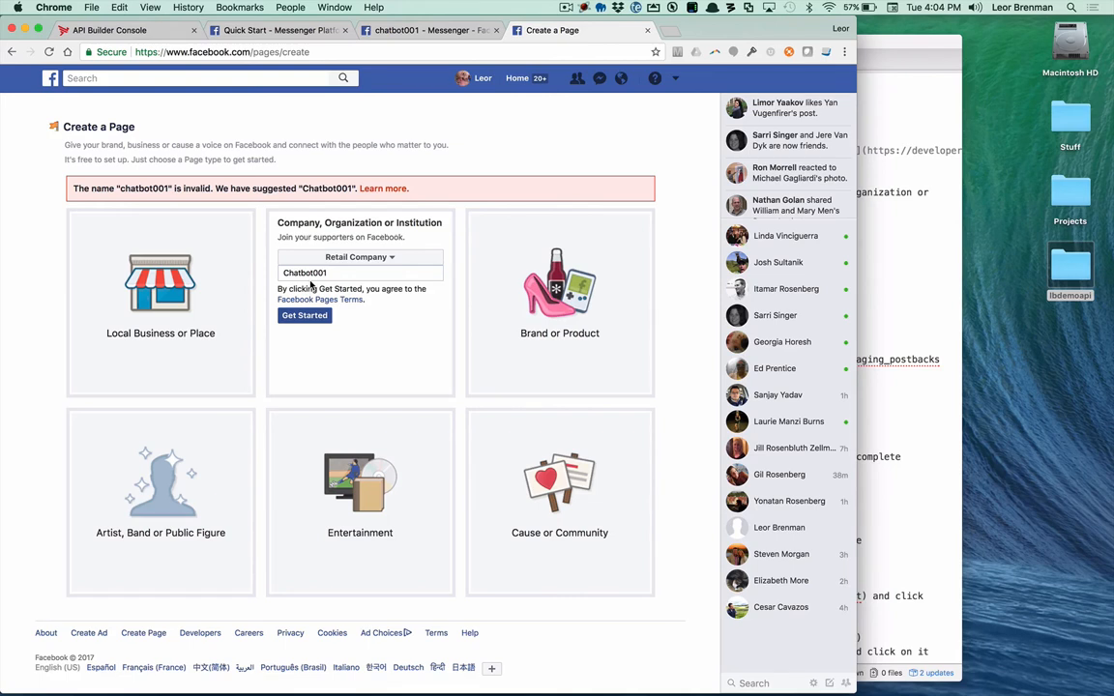
pyautogui.click(303, 317)
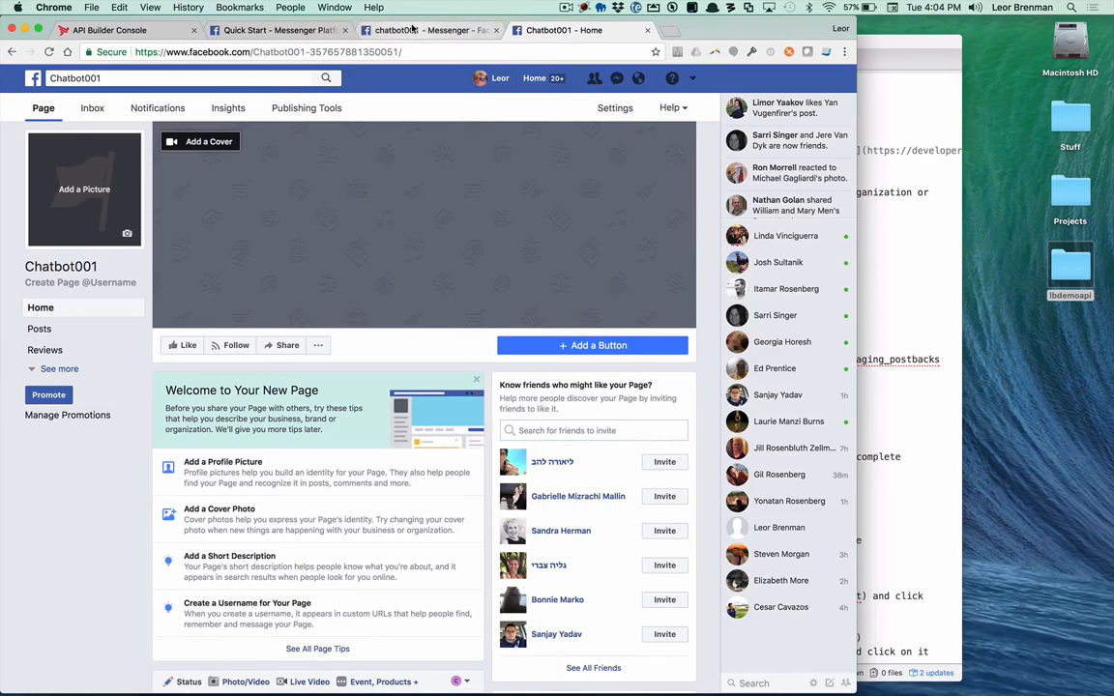
# Step: Return to the chatbot001 Messenger settings and open the webhooks setup for a new page subscription
pyautogui.click(414, 30)
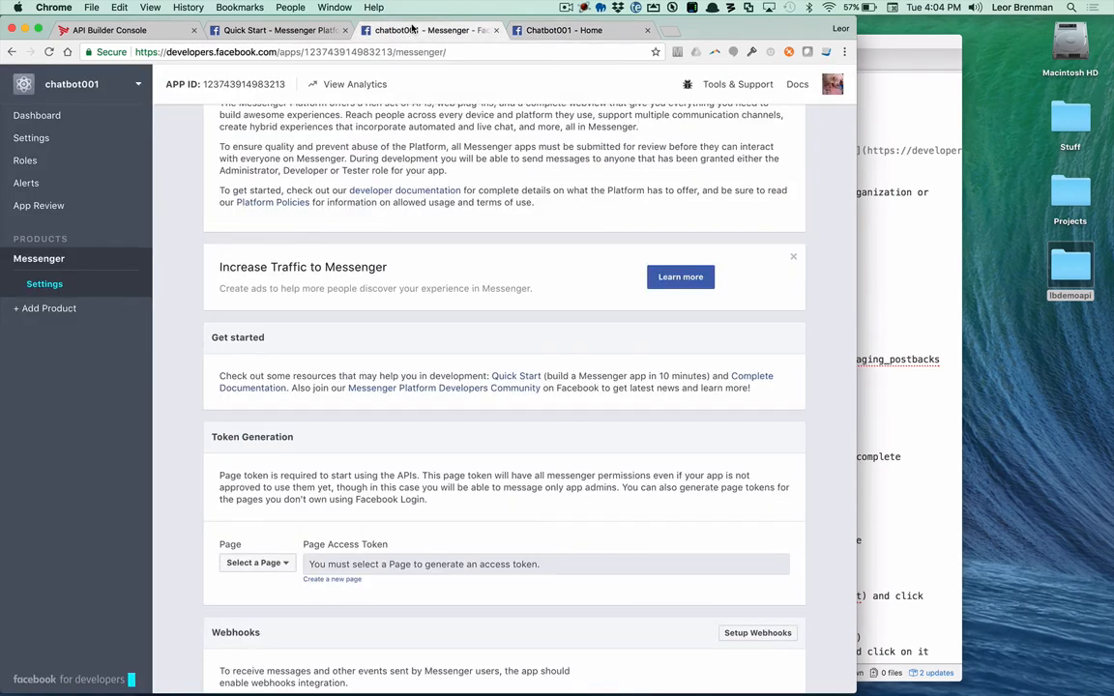
pyautogui.scroll(-3, 465, 417)
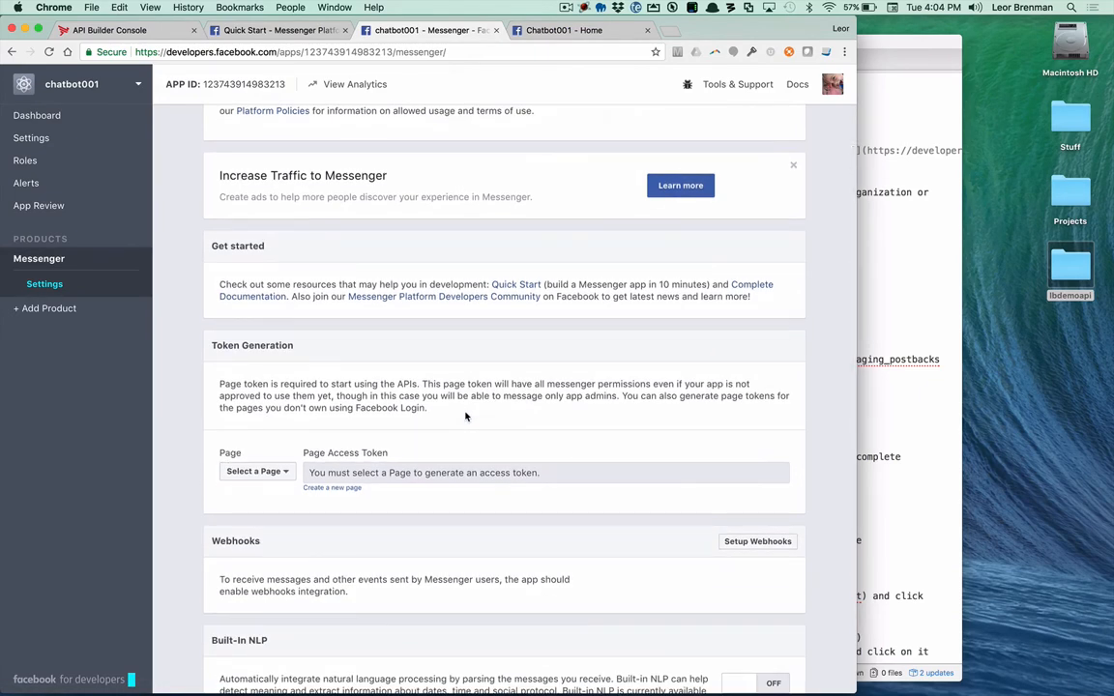
pyautogui.scroll(-2, 473, 406)
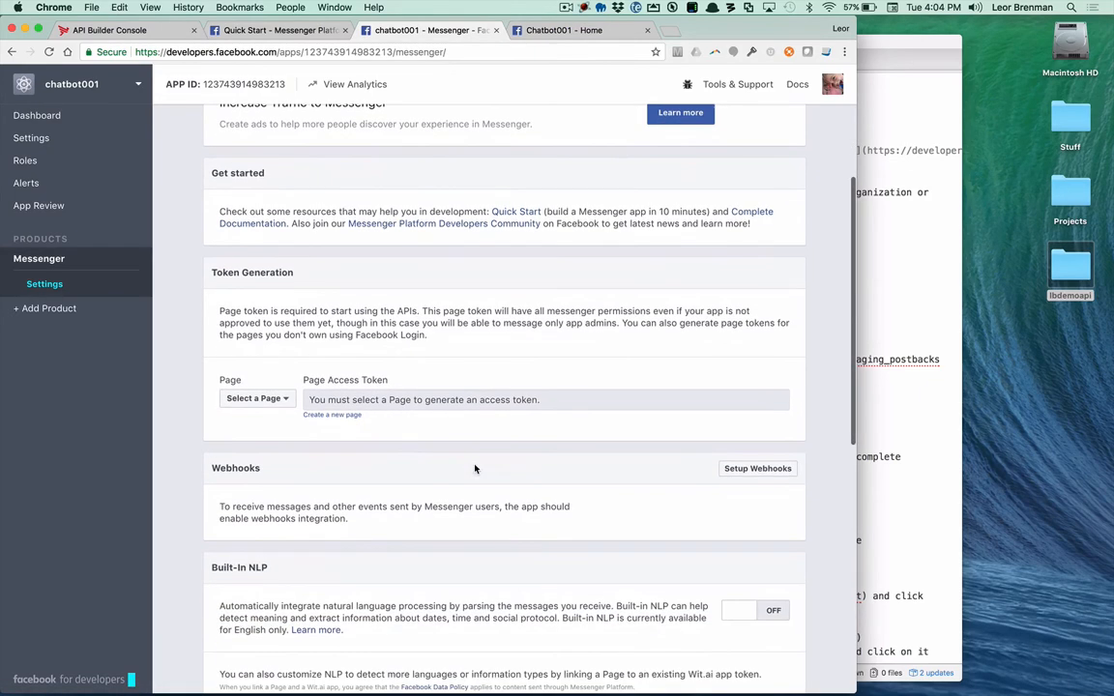
pyautogui.click(759, 470)
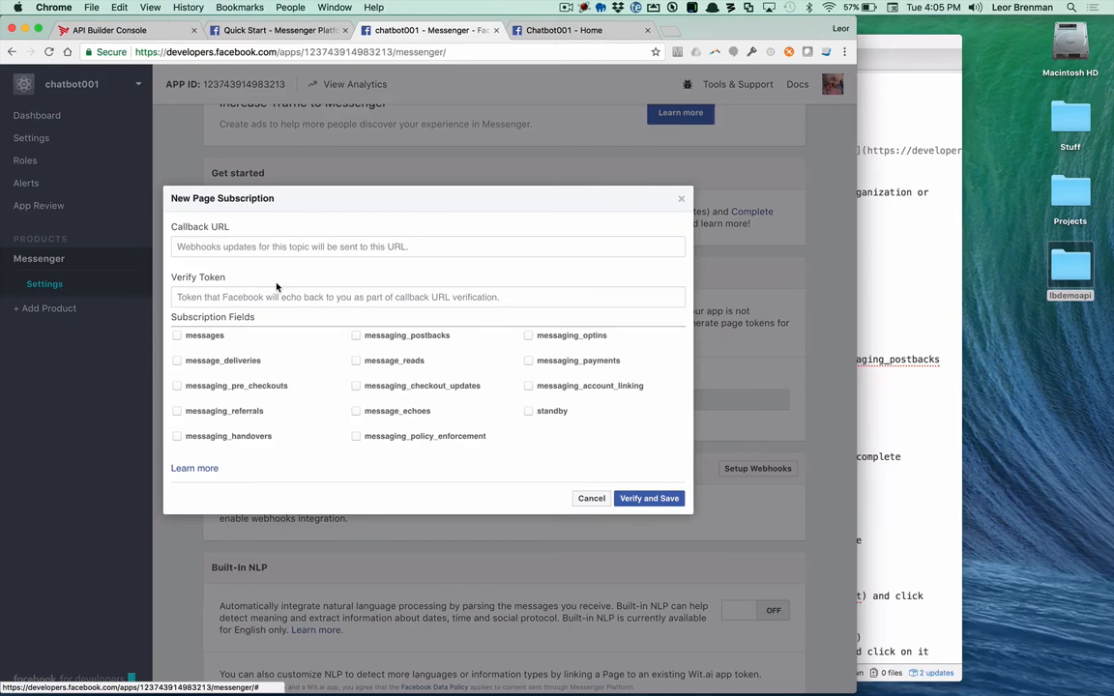
# Step: Switch to Finder, paste the copied fbwebhook.js and fbwebhookp.js into lbdemoapi's apis folder, and open fbwebhook.js in Atom
pyautogui.press('super+Tab')
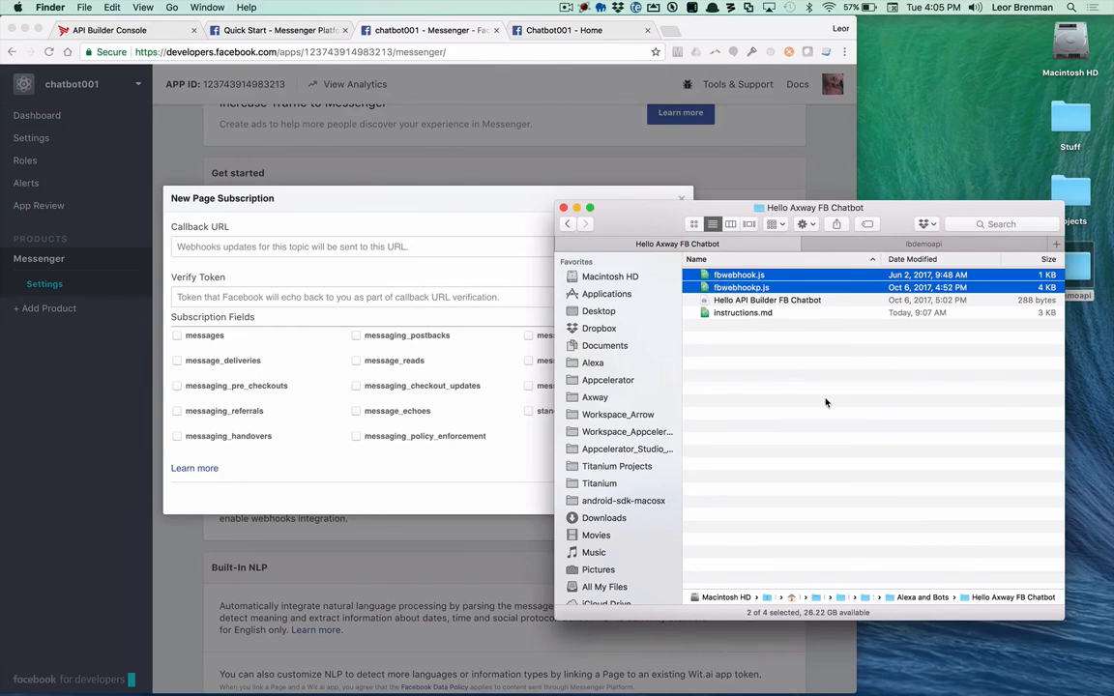
pyautogui.click(862, 245)
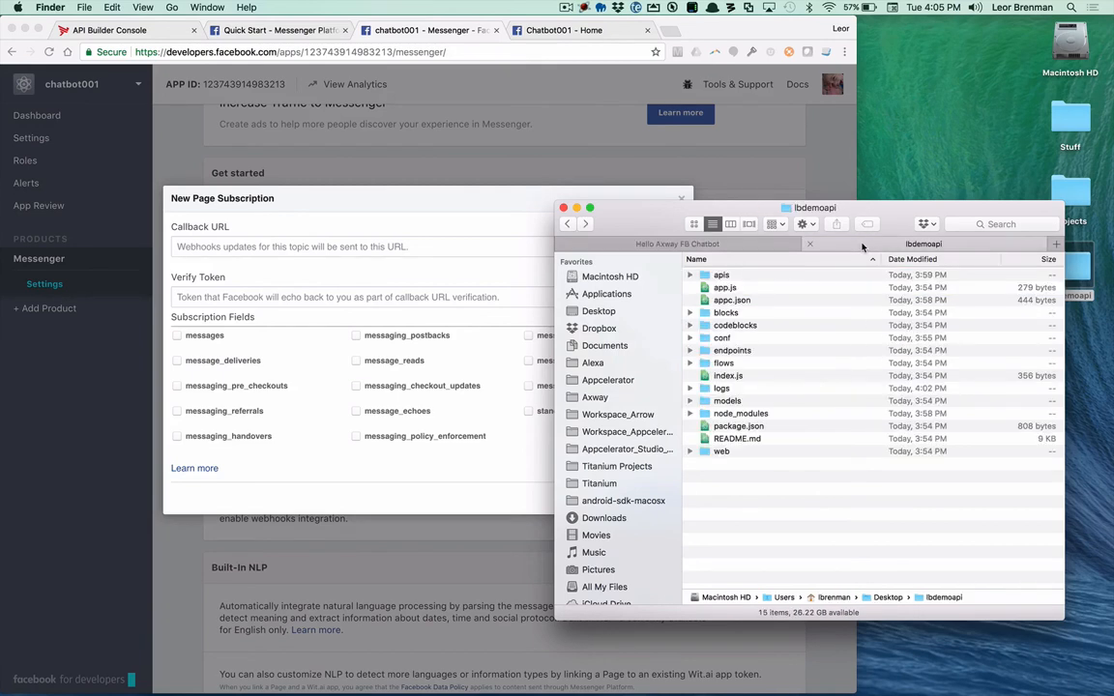
pyautogui.doubleClick(723, 276)
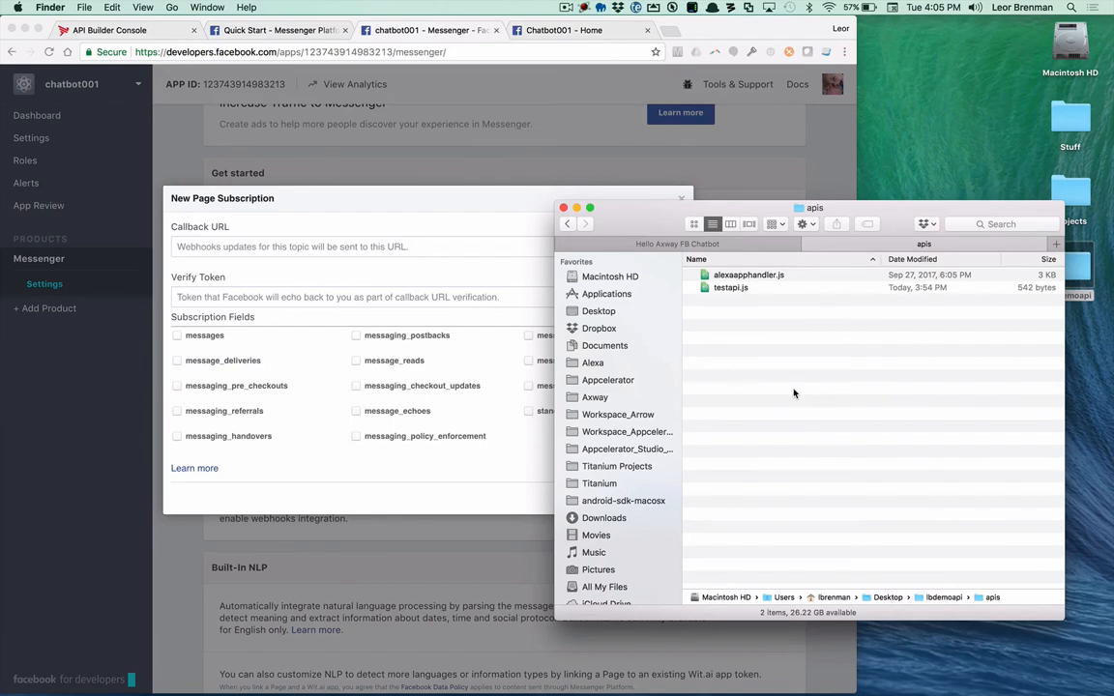
pyautogui.press('super+v')
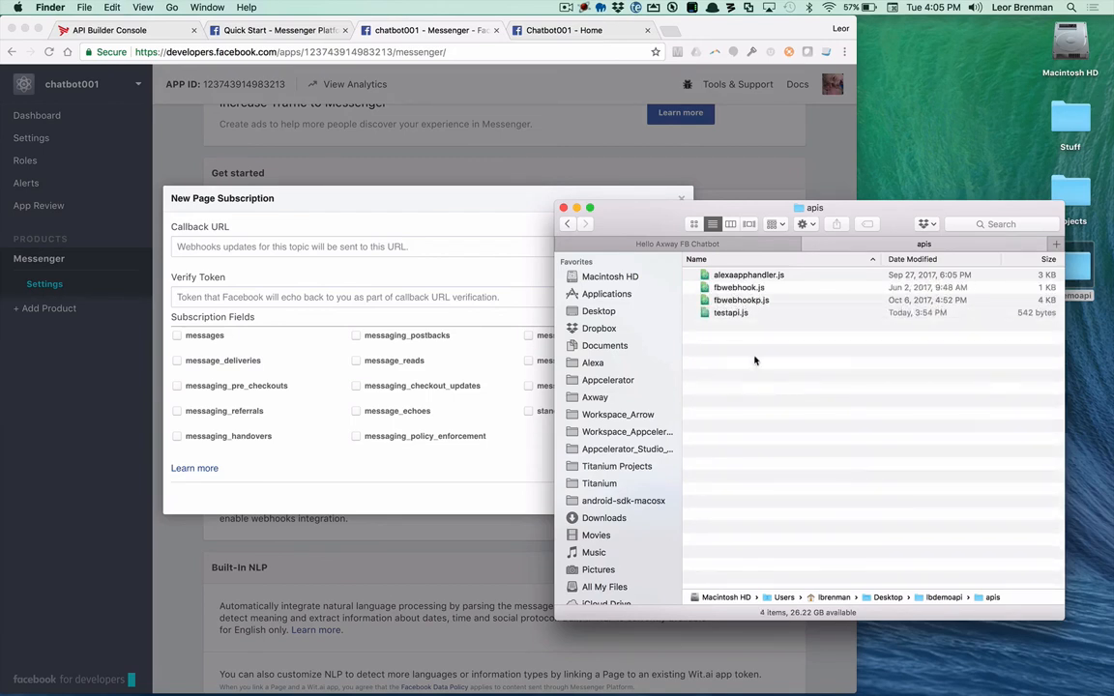
pyautogui.doubleClick(737, 287)
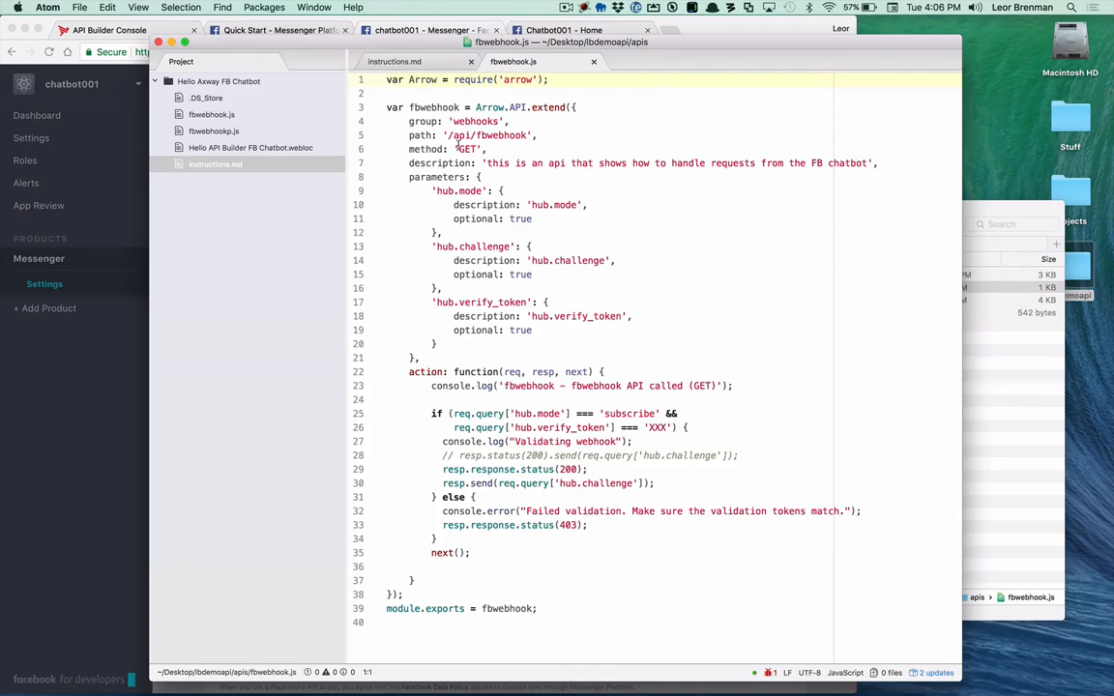
# Step: Switch to instructions.md in Atom and copy the ngrok webhook URL ending in /api/fbwebhook from the Webhooks instructions
pyautogui.press('super+Tab')
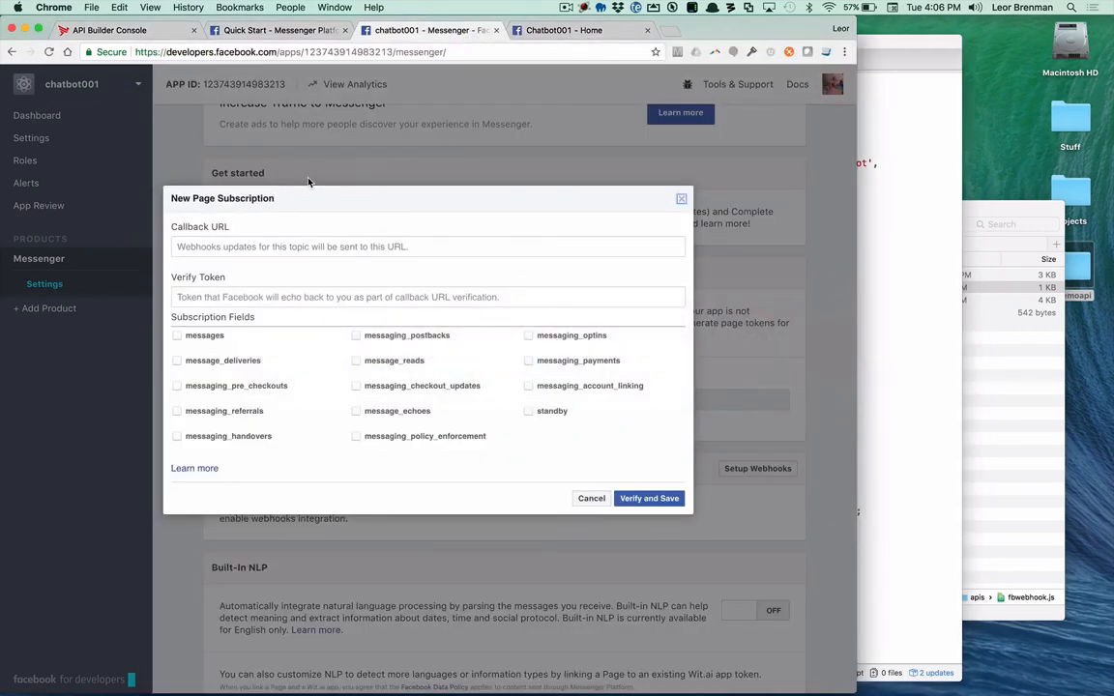
pyautogui.press('super+Tab')
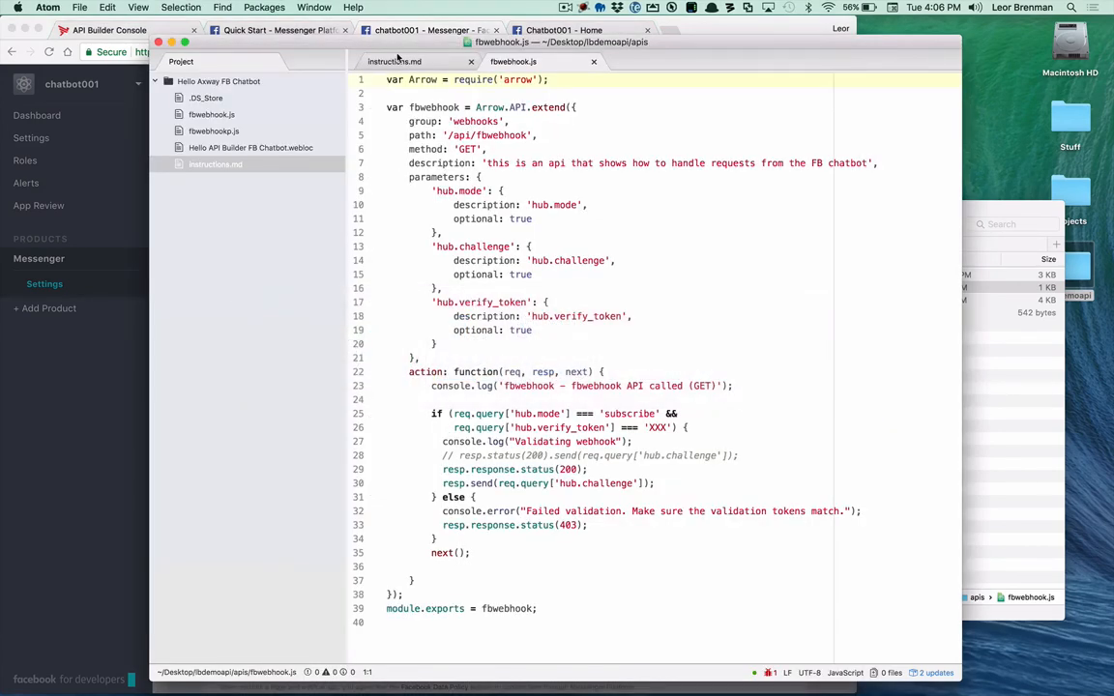
pyautogui.click(395, 61)
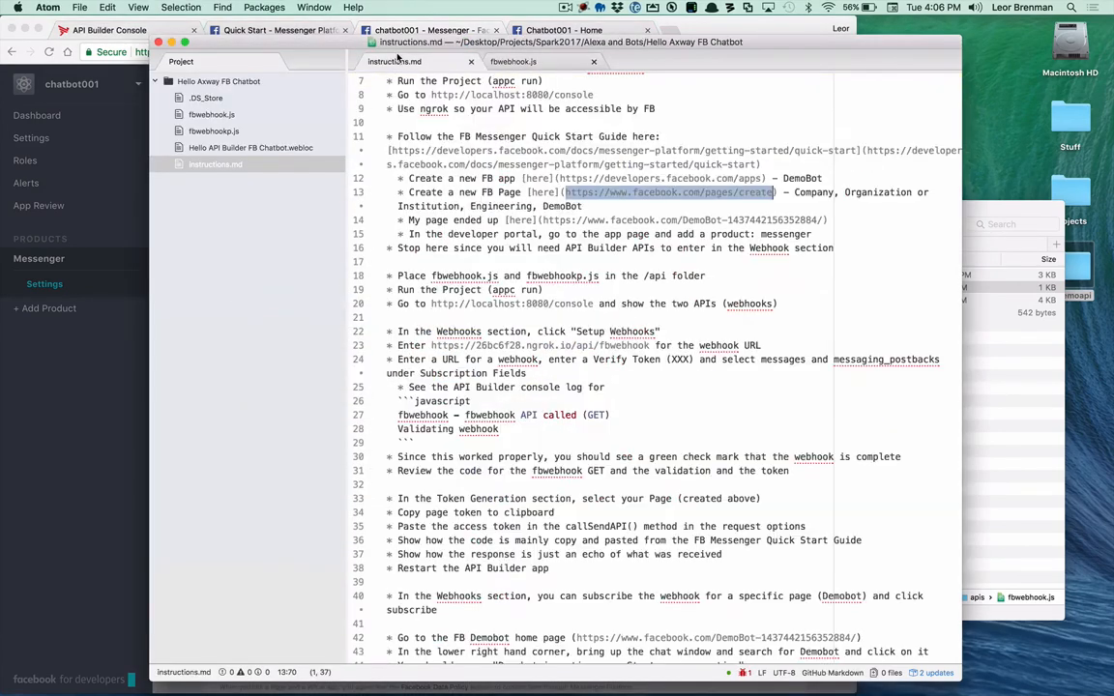
pyautogui.scroll(-1, 630, 386)
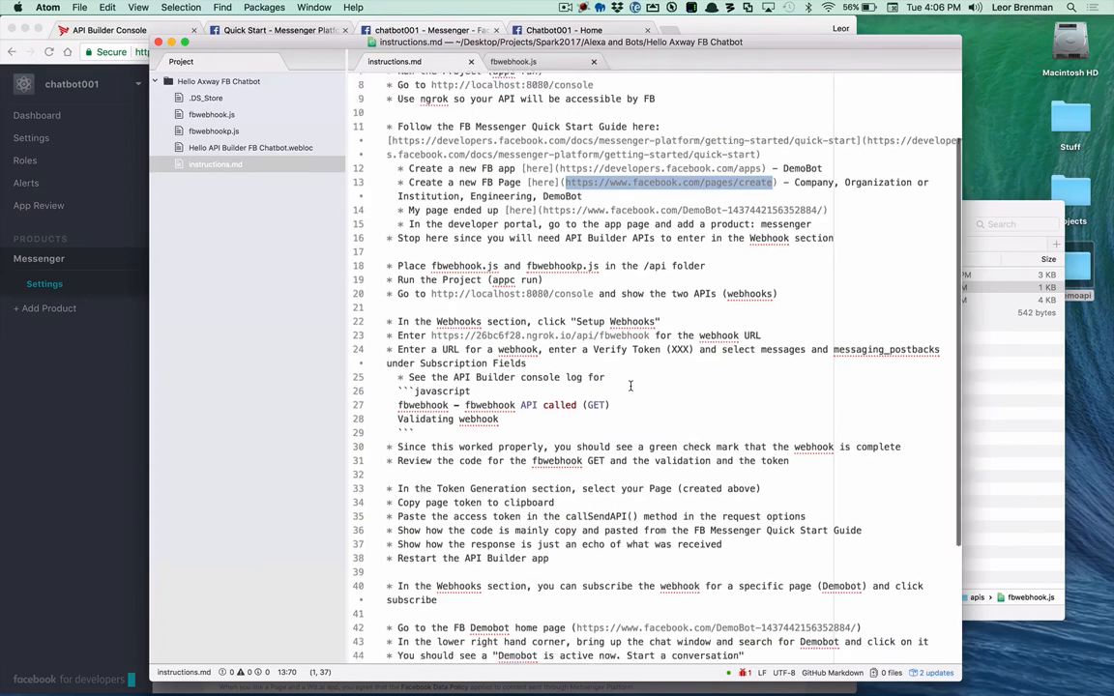
pyautogui.scroll(5, 631, 386)
pyautogui.moveTo(432, 427); pyautogui.dragTo(654, 429)
pyautogui.press('super+Tab')
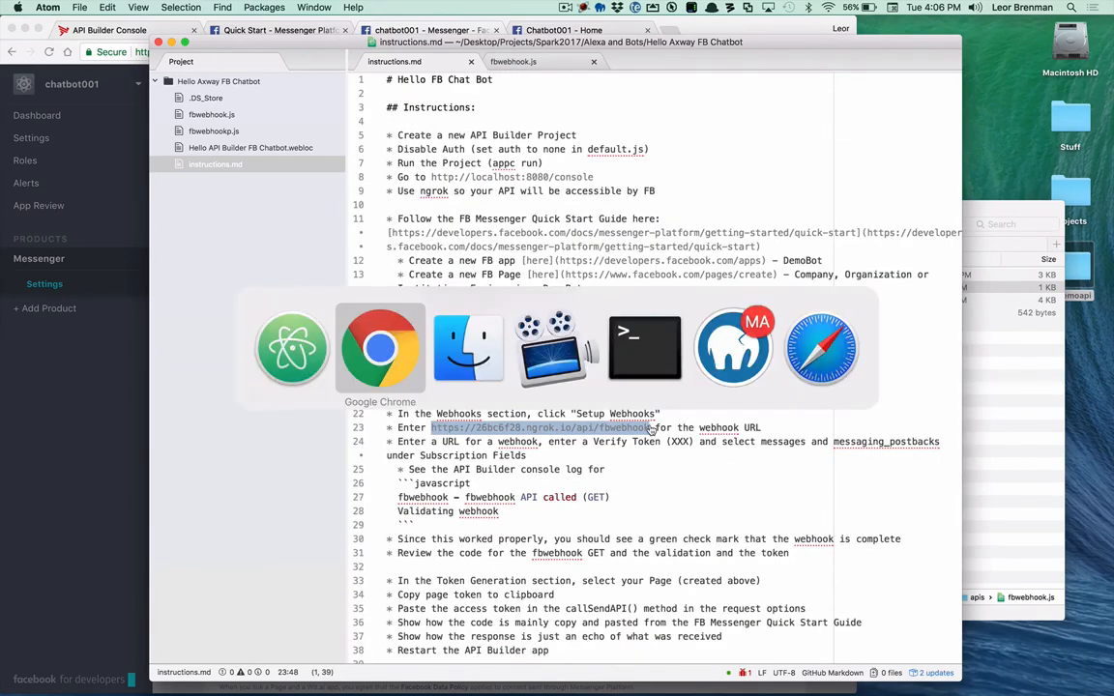
pyautogui.press('super+Tab')
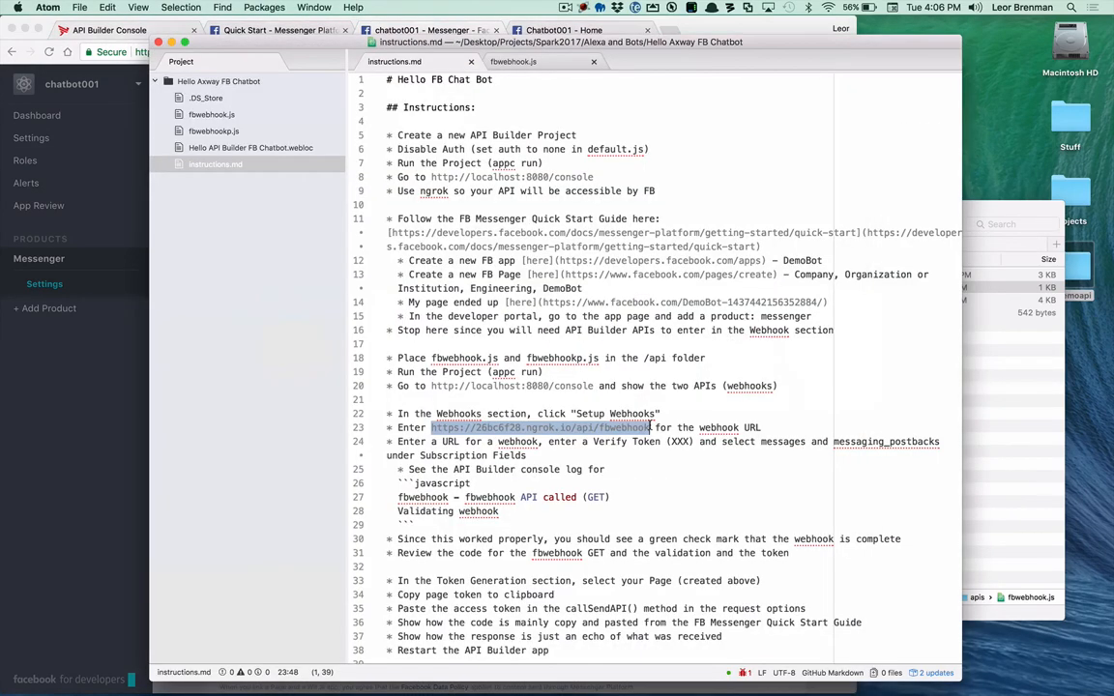
pyautogui.press('super+h')
pyautogui.press('super+Tab')
pyautogui.press('super+Tab')
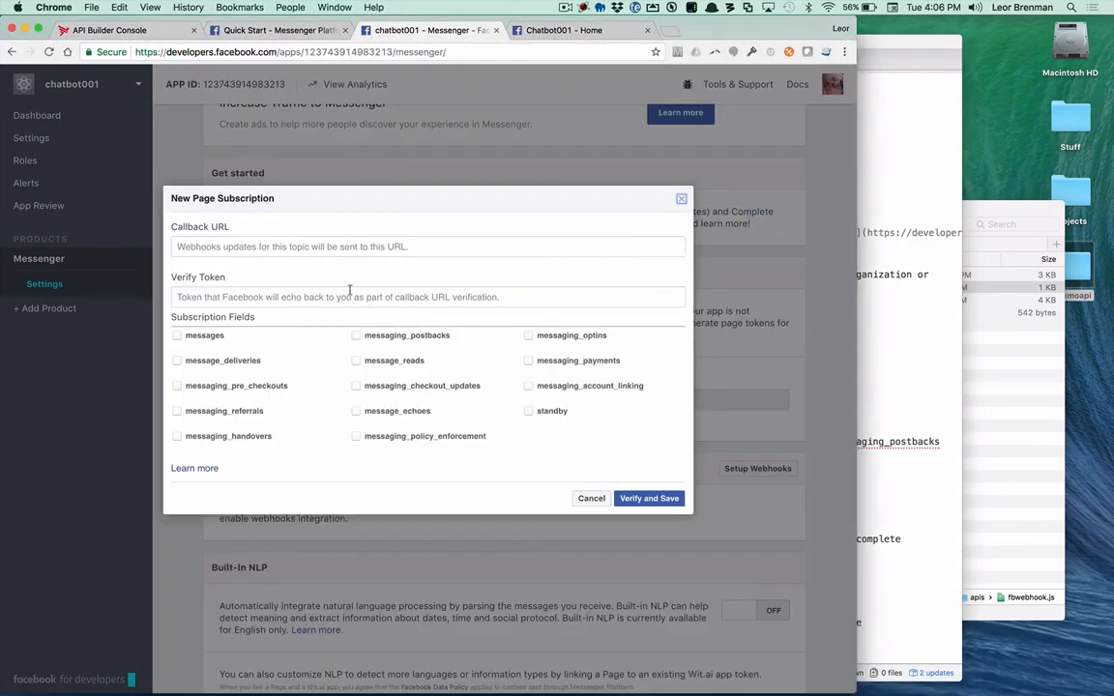
pyautogui.click(268, 245)
pyautogui.press('super+v')
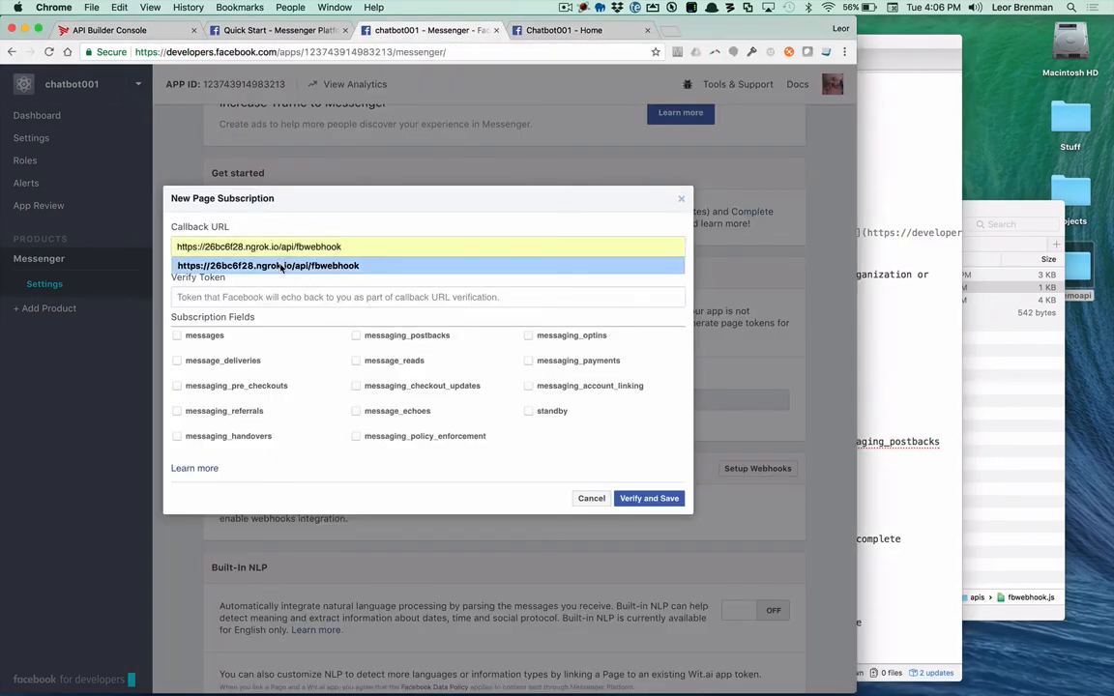
pyautogui.click(403, 261)
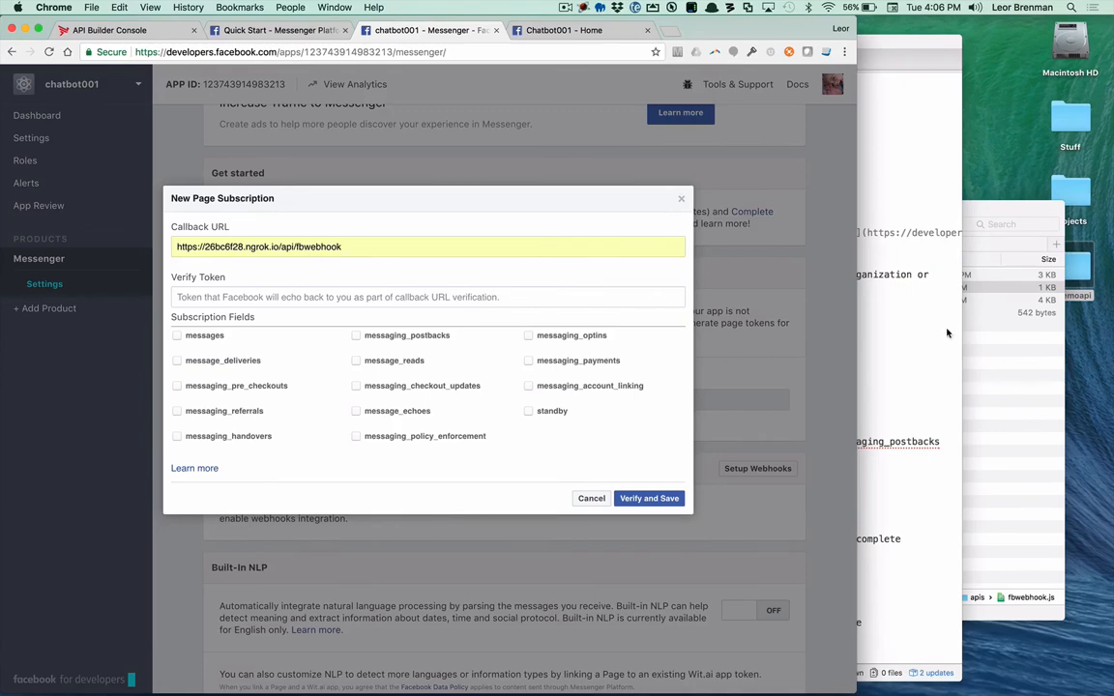
# Step: Switch to Terminal, stop the running lbdemoapi server and restart it with appc run
pyautogui.press('super+Tab')
pyautogui.press('super+Tab')
pyautogui.press('super+Tab')
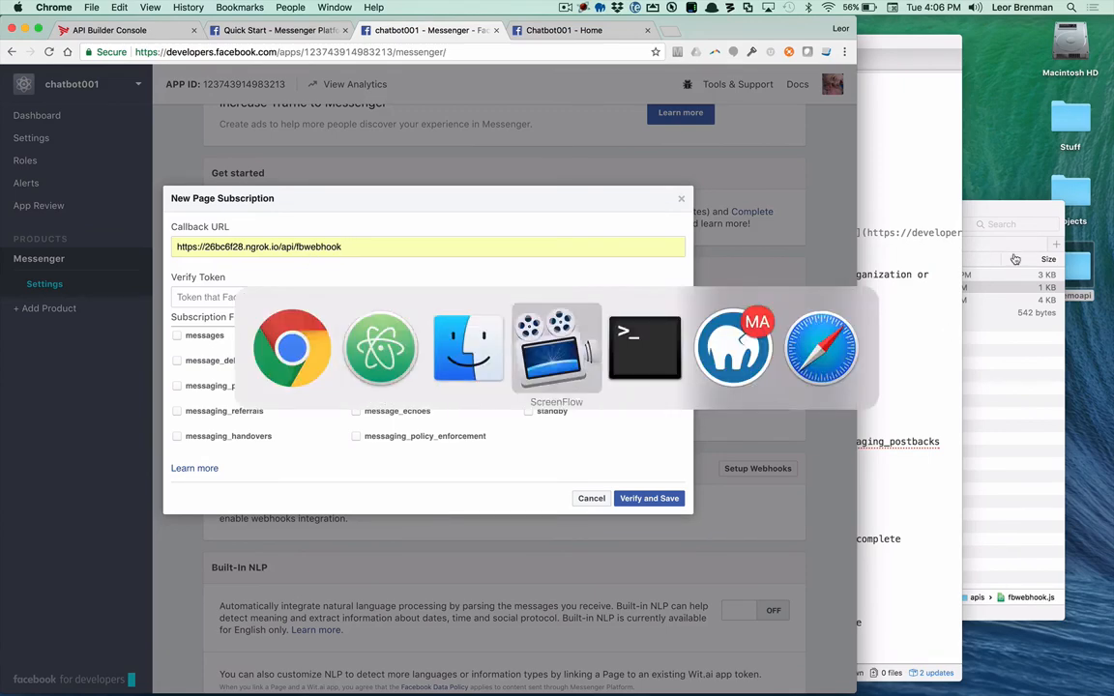
pyautogui.press('super+Tab')
pyautogui.hotkey('ctrl', 'c')
pyautogui.press('Up')
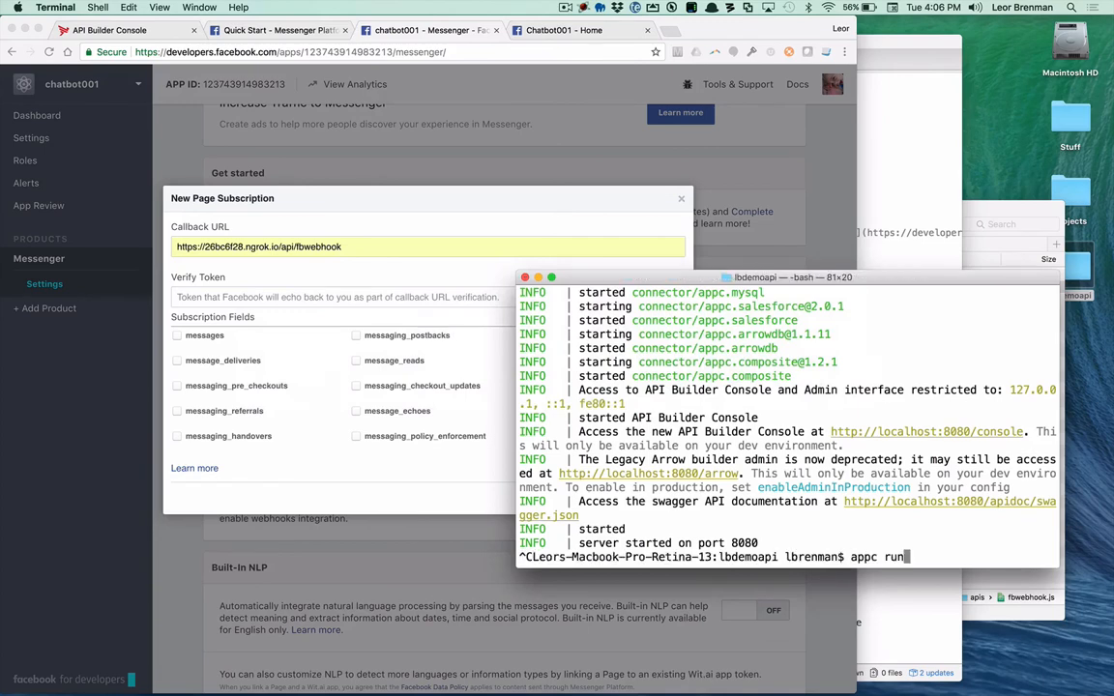
pyautogui.press('Return')
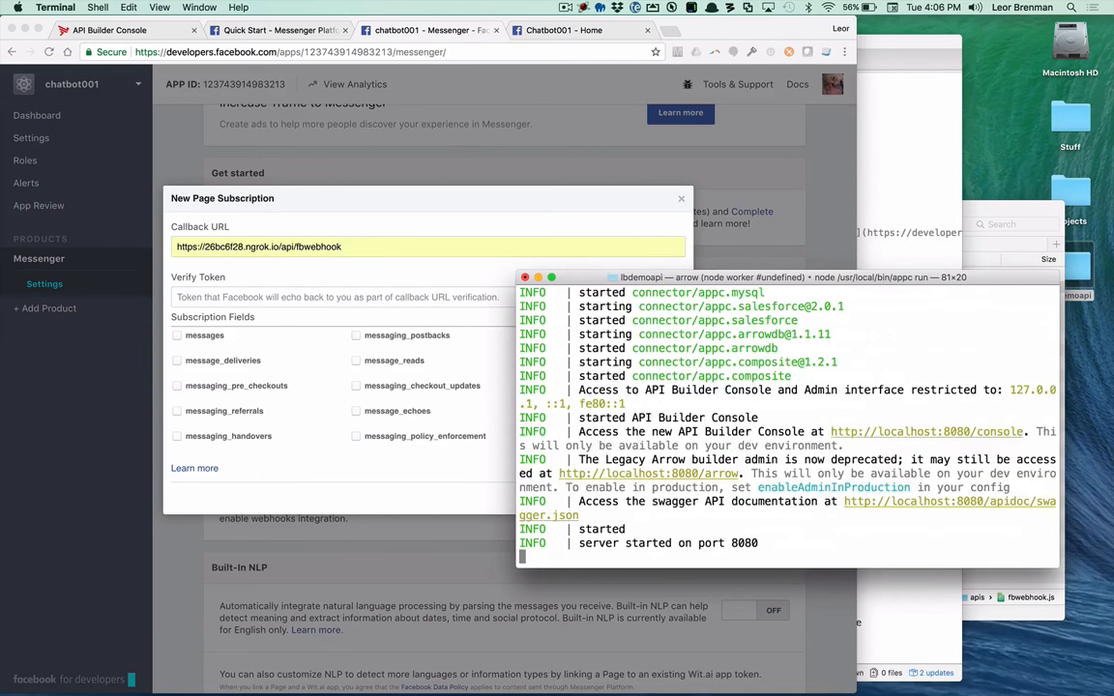
# Step: In the API Builder Console, open the webhooks API and examine its GET and POST /api/fbwebhook endpoints
pyautogui.click(107, 33)
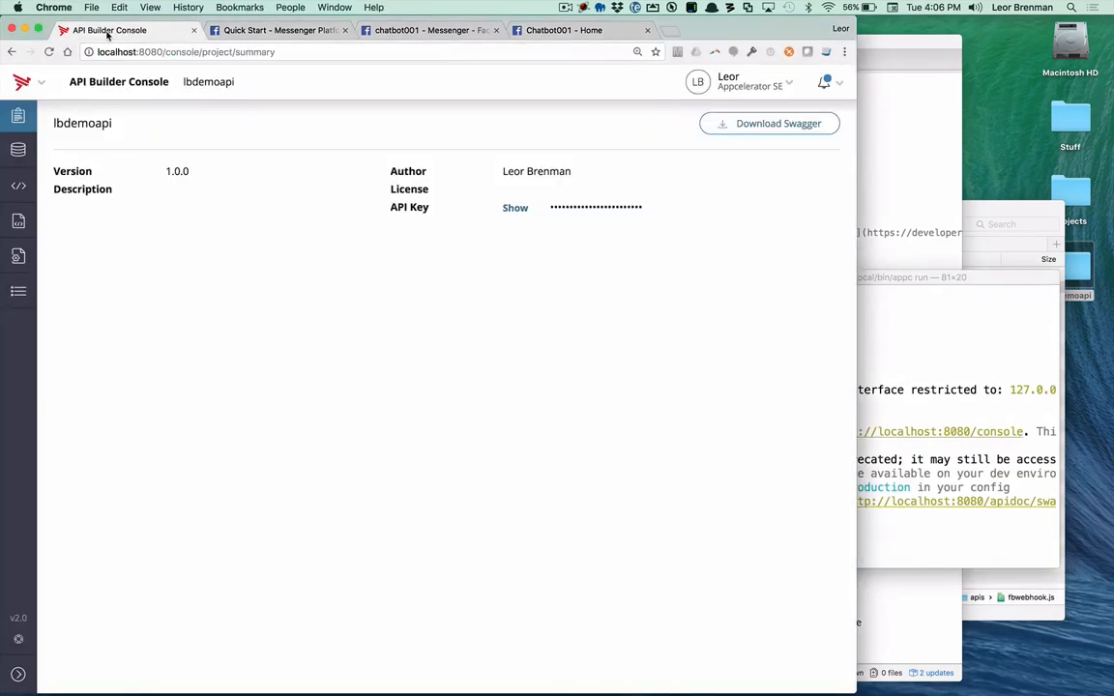
pyautogui.click(18, 221)
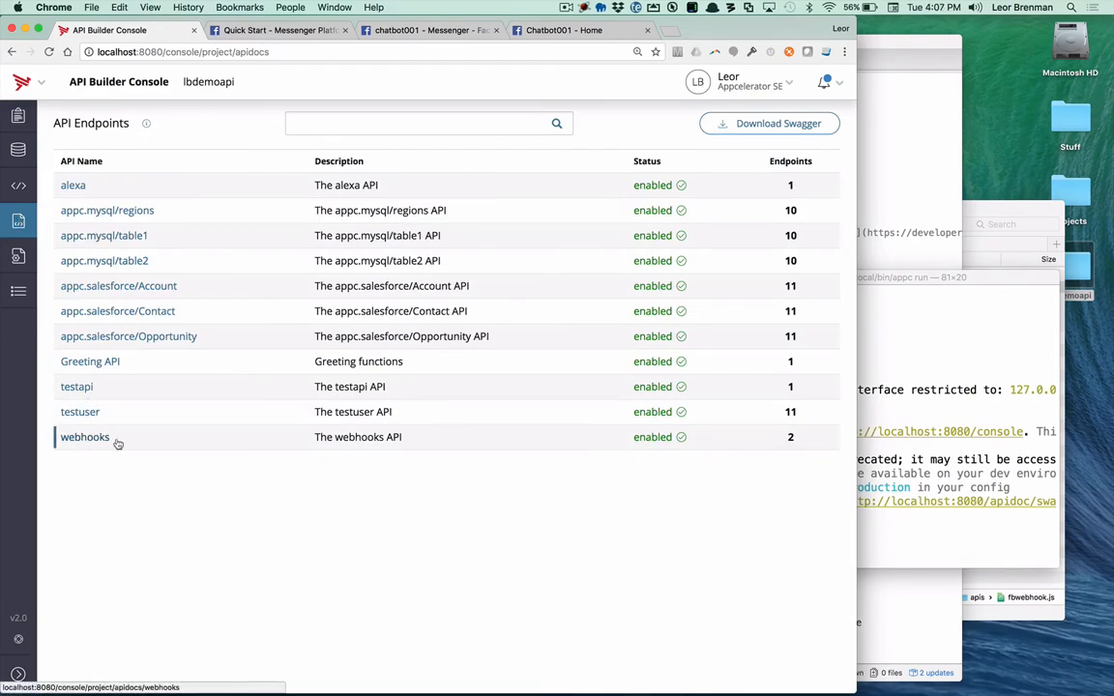
pyautogui.click(79, 437)
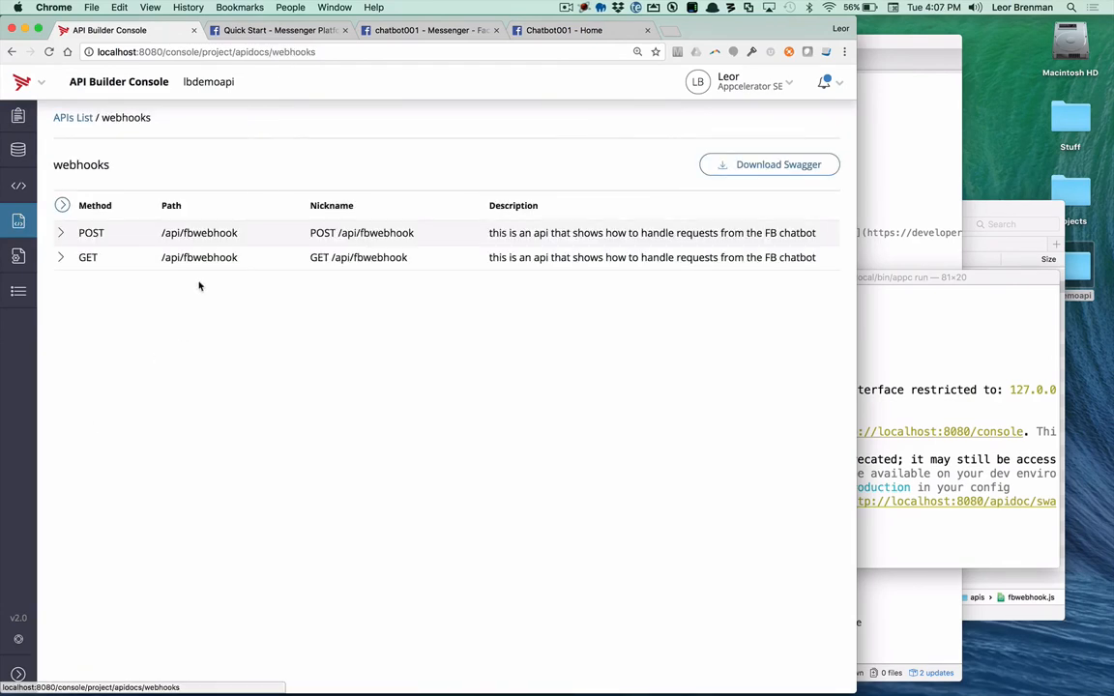
pyautogui.click(79, 257)
pyautogui.scroll(5, 81, 261)
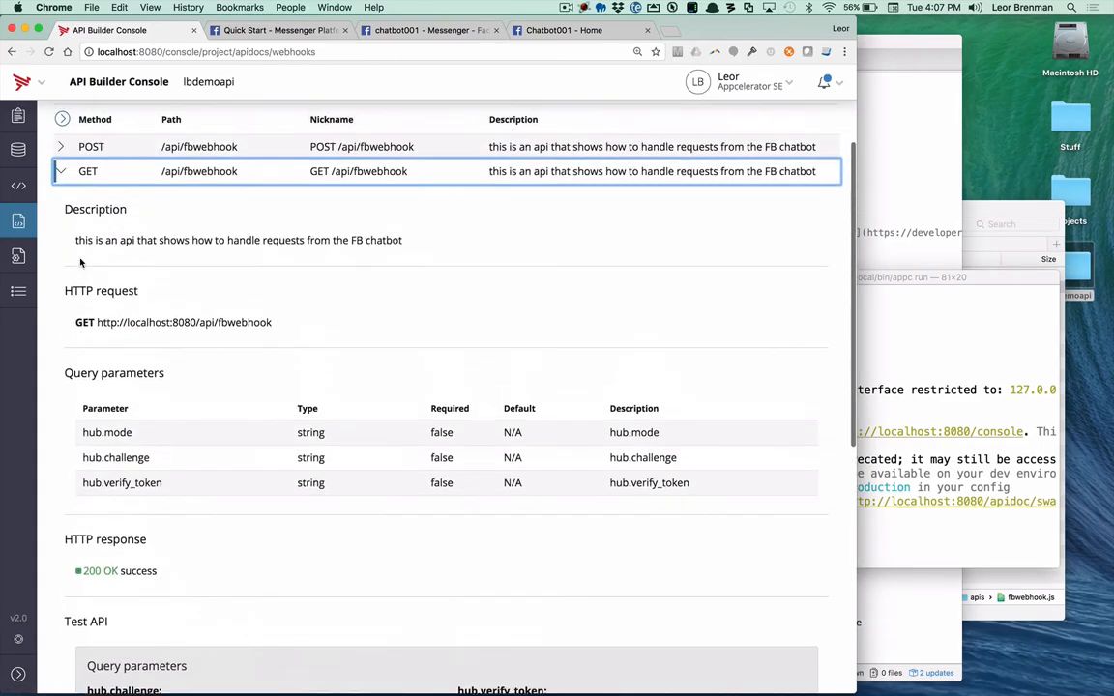
pyautogui.click(86, 185)
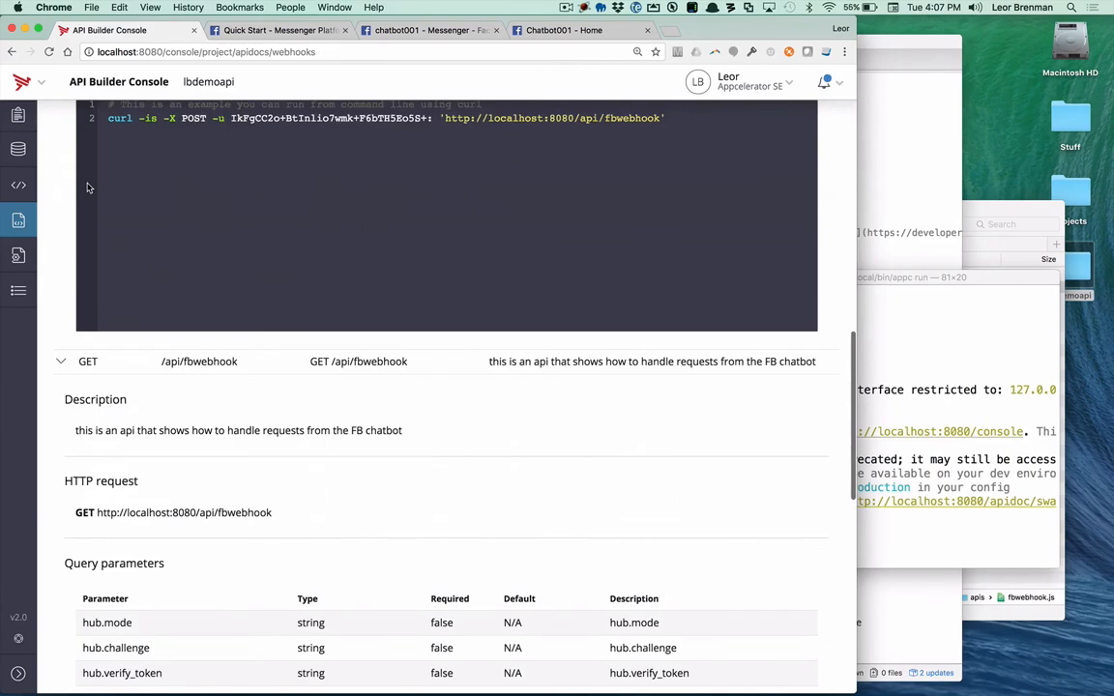
pyautogui.scroll(-3, 152, 359)
pyautogui.scroll(15, 152, 358)
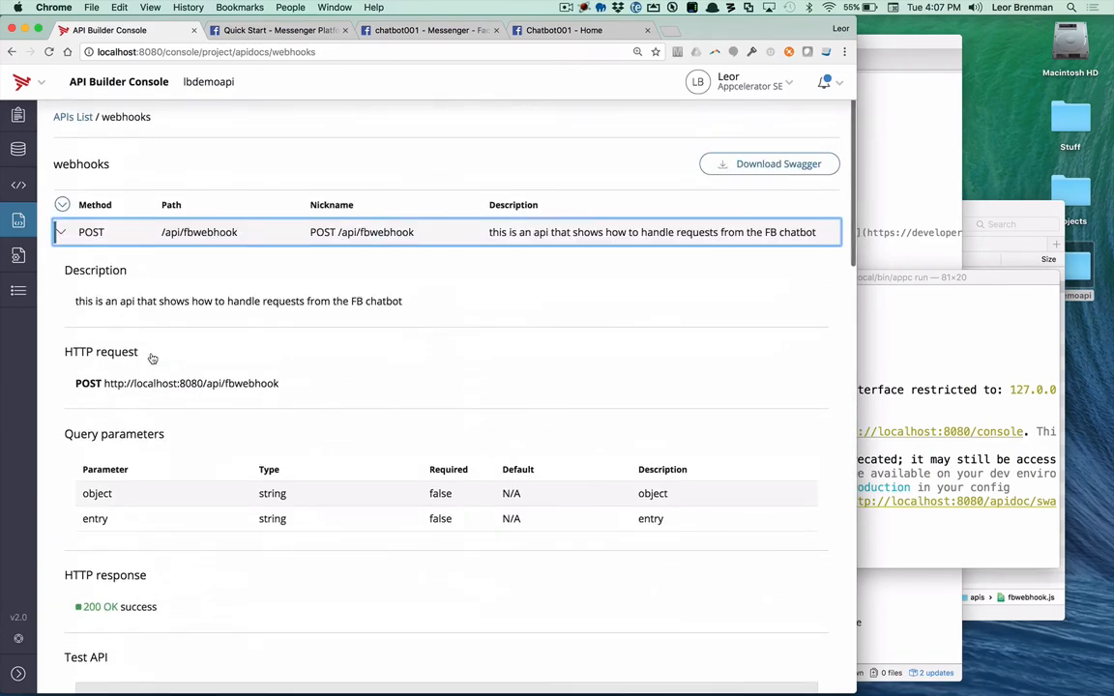
# Step: Complete the chatbot001 page subscription with the verify token and the messages and messaging_postbacks fields, and verify and save it
pyautogui.click(418, 30)
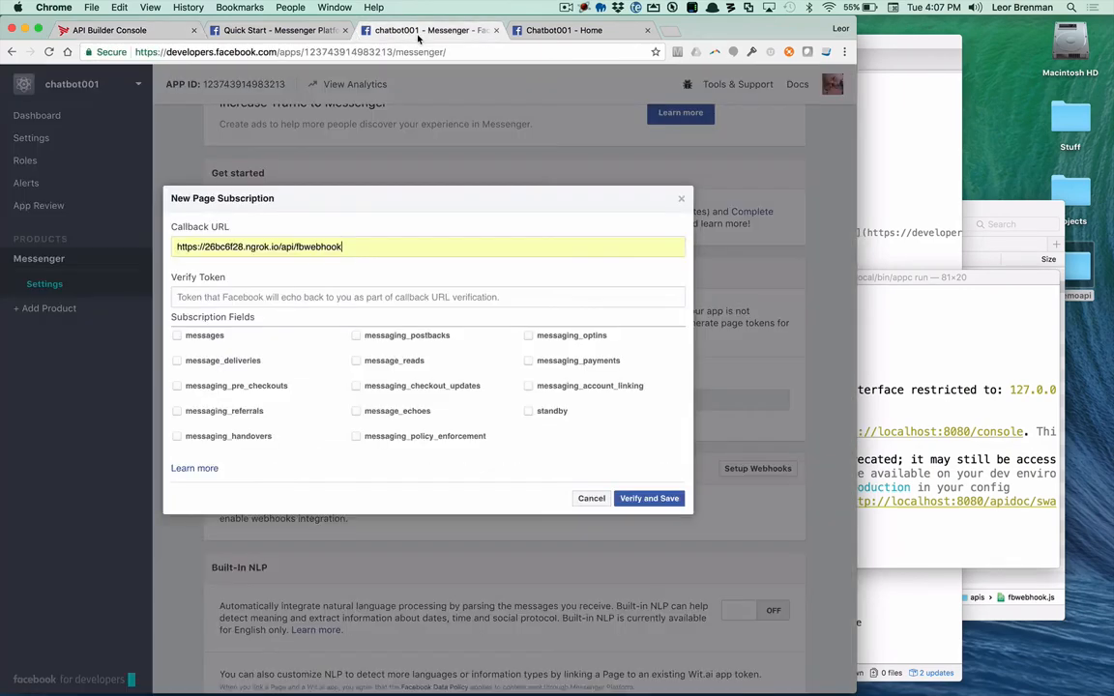
pyautogui.click(259, 294)
pyautogui.write('XXX')
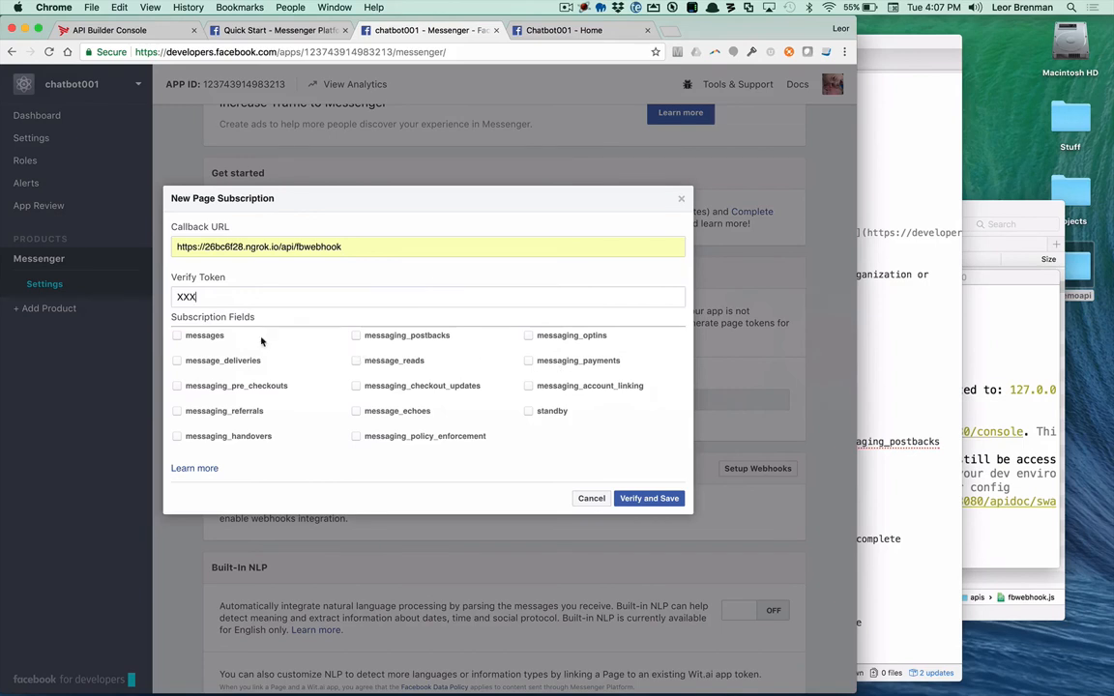
pyautogui.click(177, 336)
pyautogui.moveTo(1004, 281); pyautogui.dragTo(1036, 217)
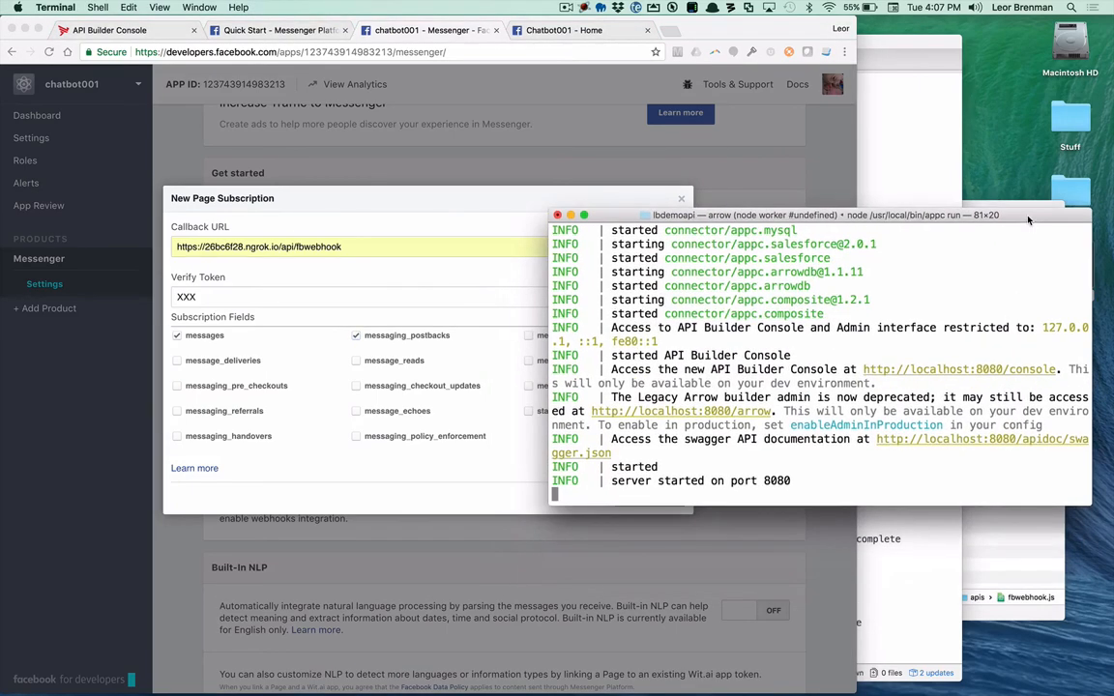
pyautogui.click(450, 202)
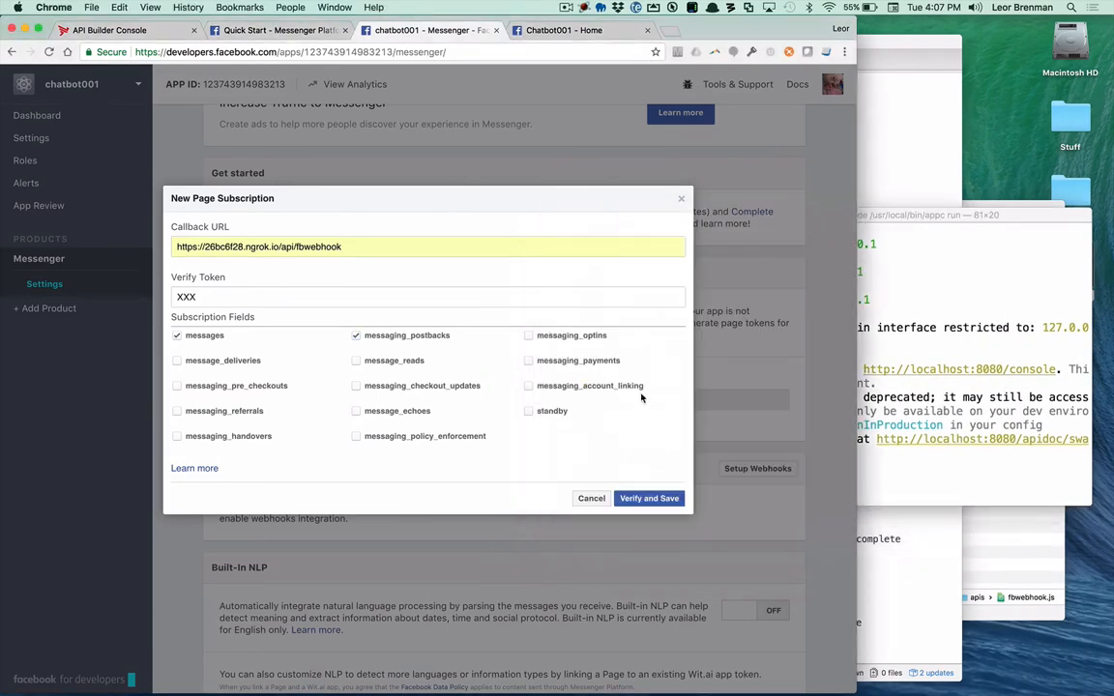
pyautogui.click(643, 499)
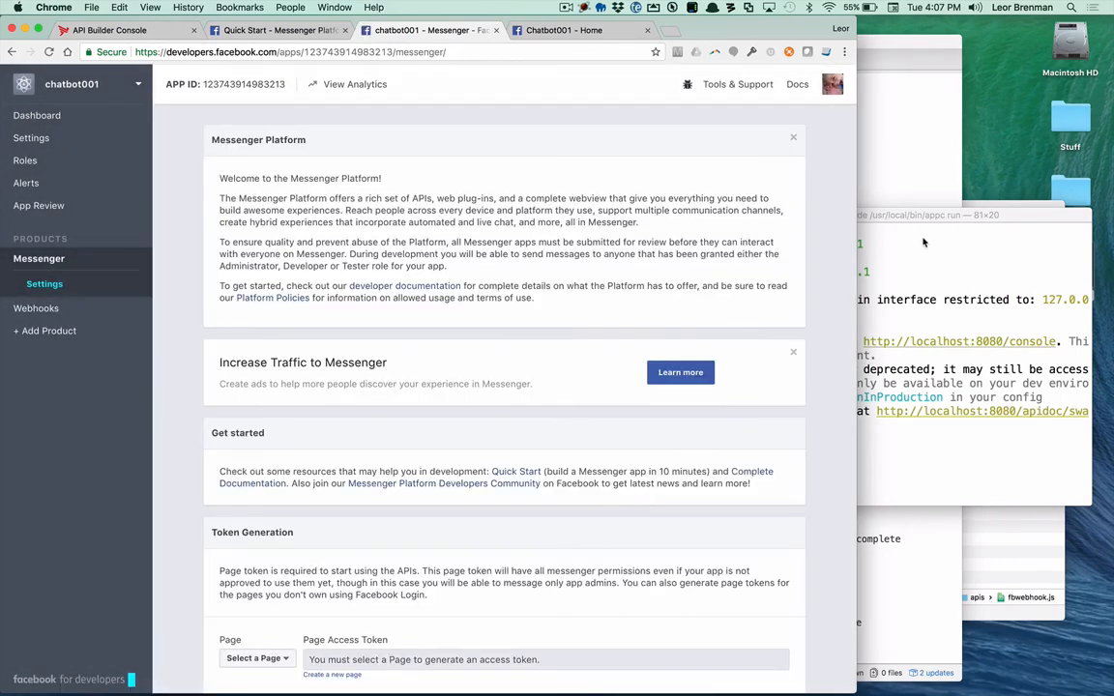
# Step: Check the webhook validation in the Terminal log and review the Token Generation and Webhooks sections of the Messenger settings
pyautogui.moveTo(926, 222); pyautogui.dragTo(621, 222)
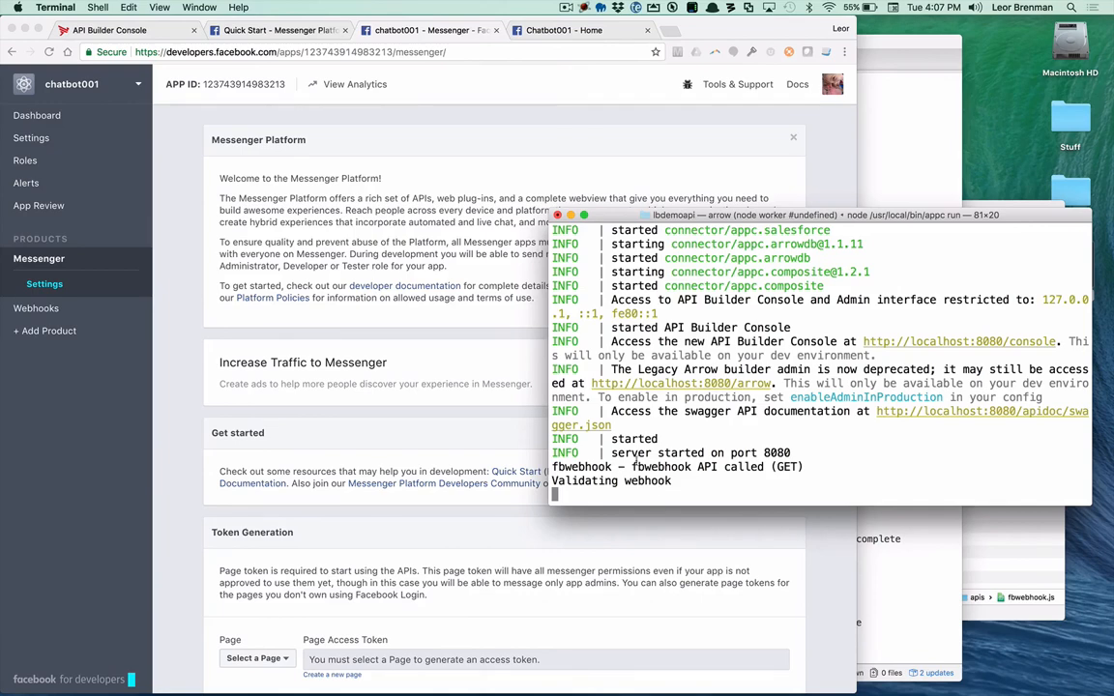
pyautogui.click(360, 399)
pyautogui.scroll(-3, 400, 484)
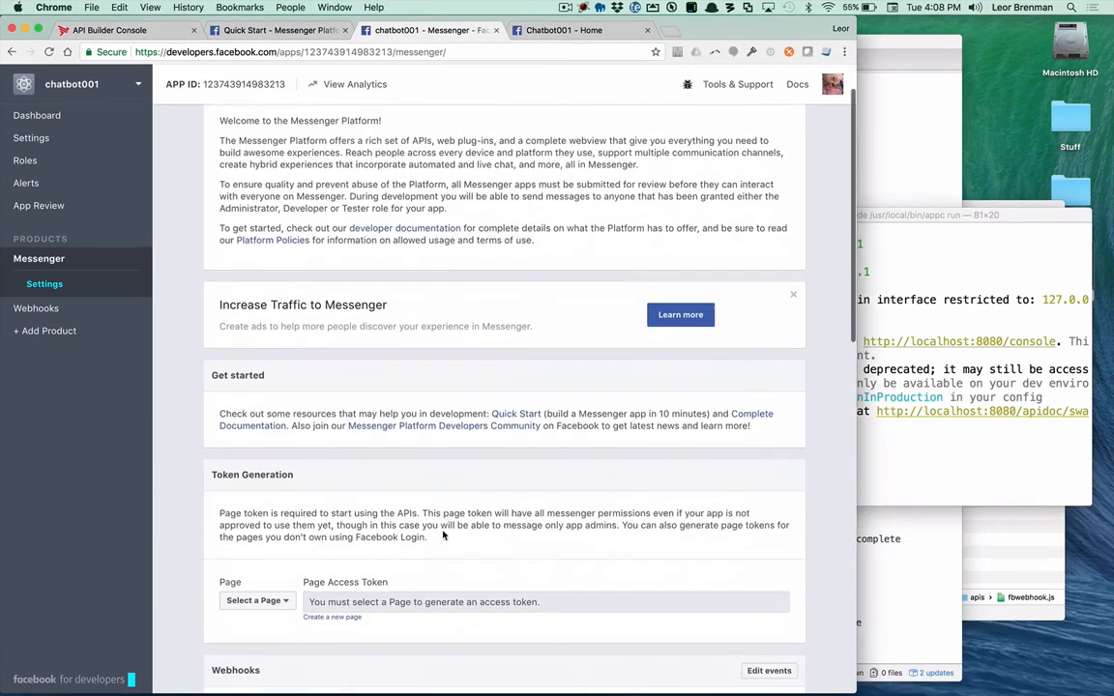
pyautogui.scroll(-5, 443, 535)
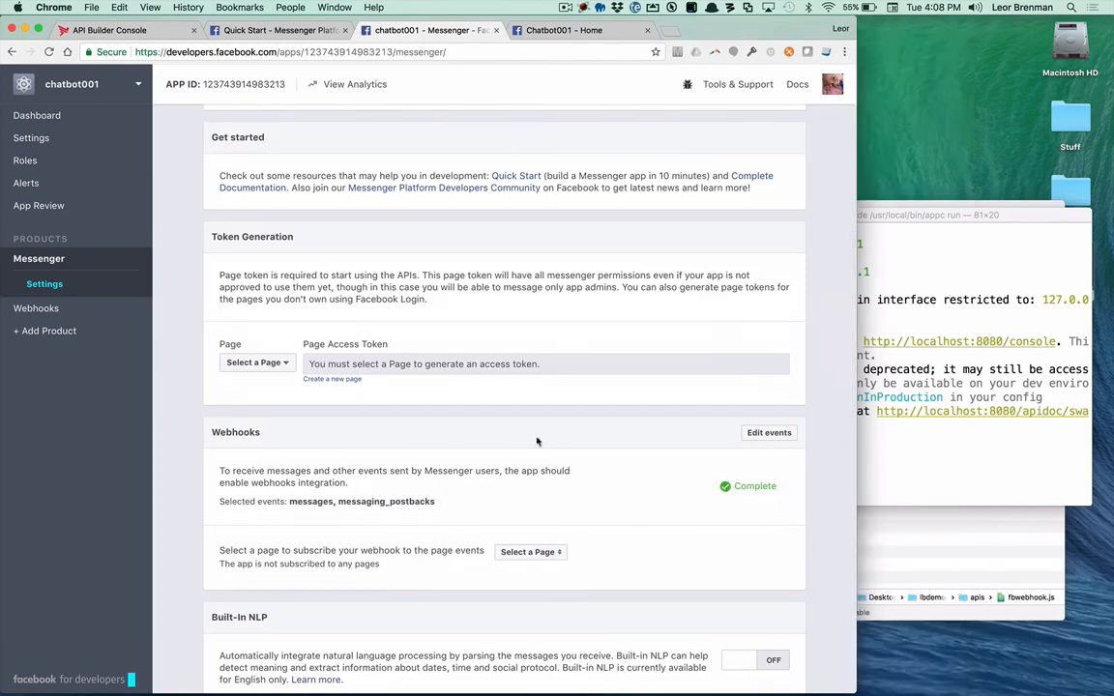
pyautogui.scroll(3, 382, 295)
pyautogui.scroll(1, 382, 293)
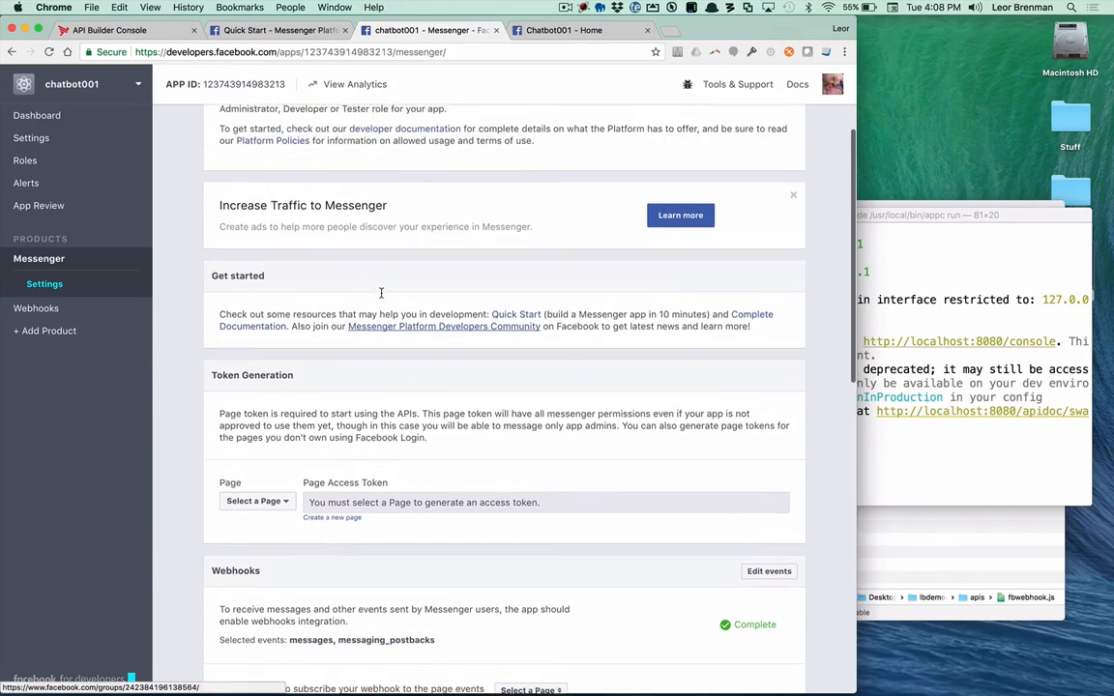
pyautogui.scroll(-1, 382, 293)
pyautogui.scroll(-1, 382, 293)
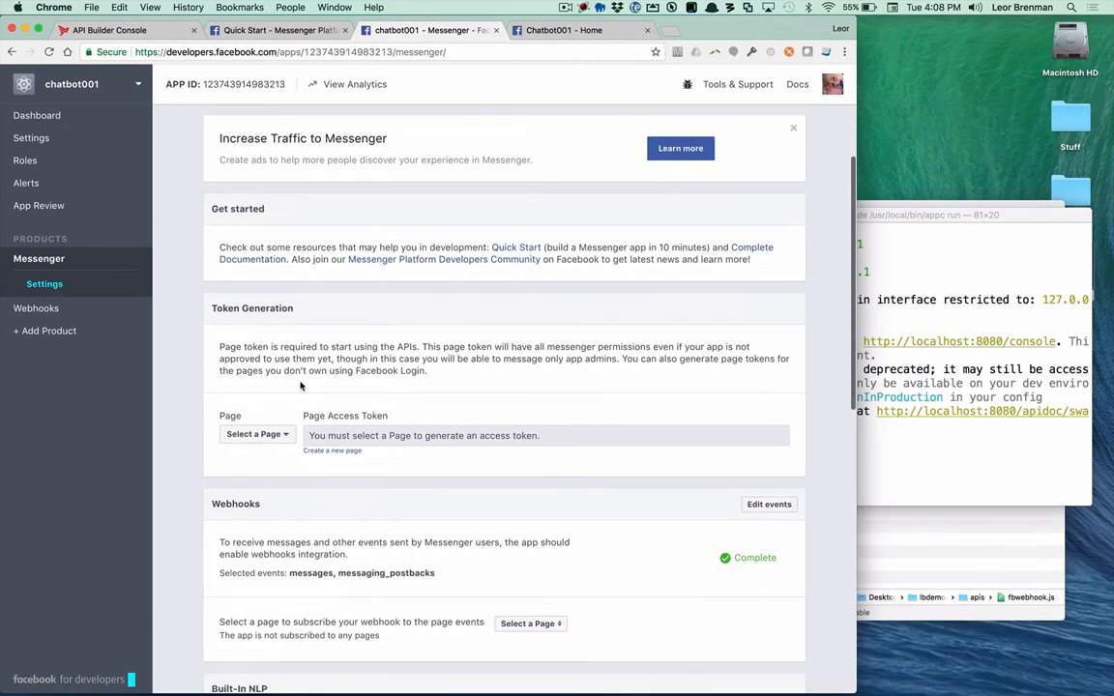
# Step: Generate a page access token for the Chatbot001 page, granting the requested Facebook permissions, and copy the token
pyautogui.click(286, 436)
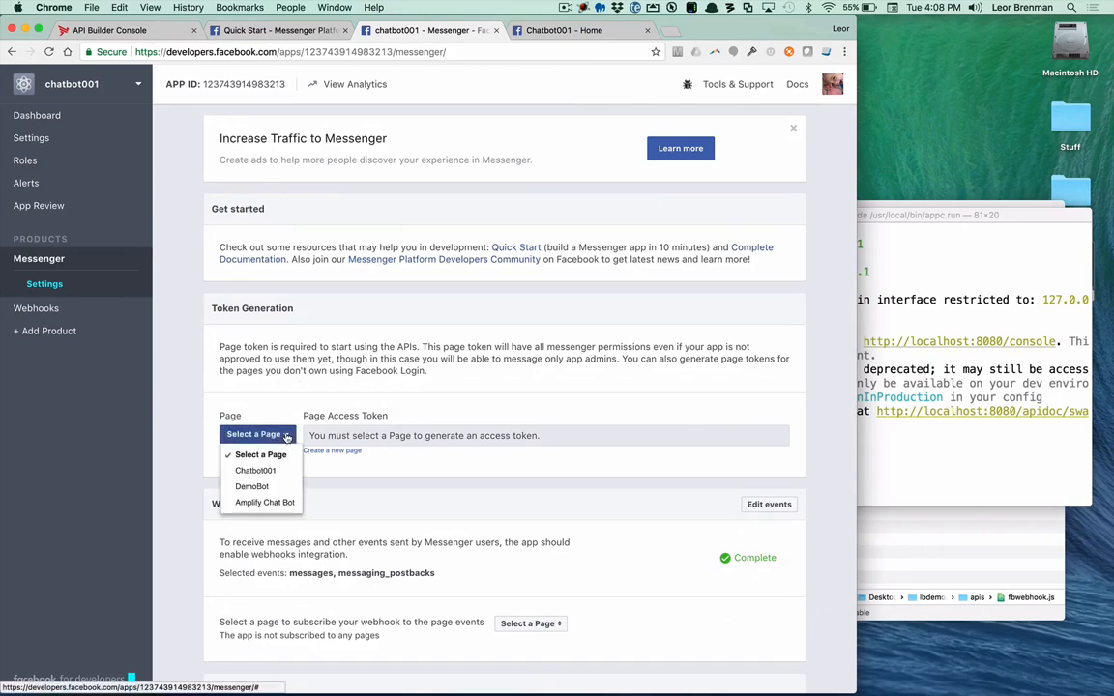
pyautogui.click(252, 471)
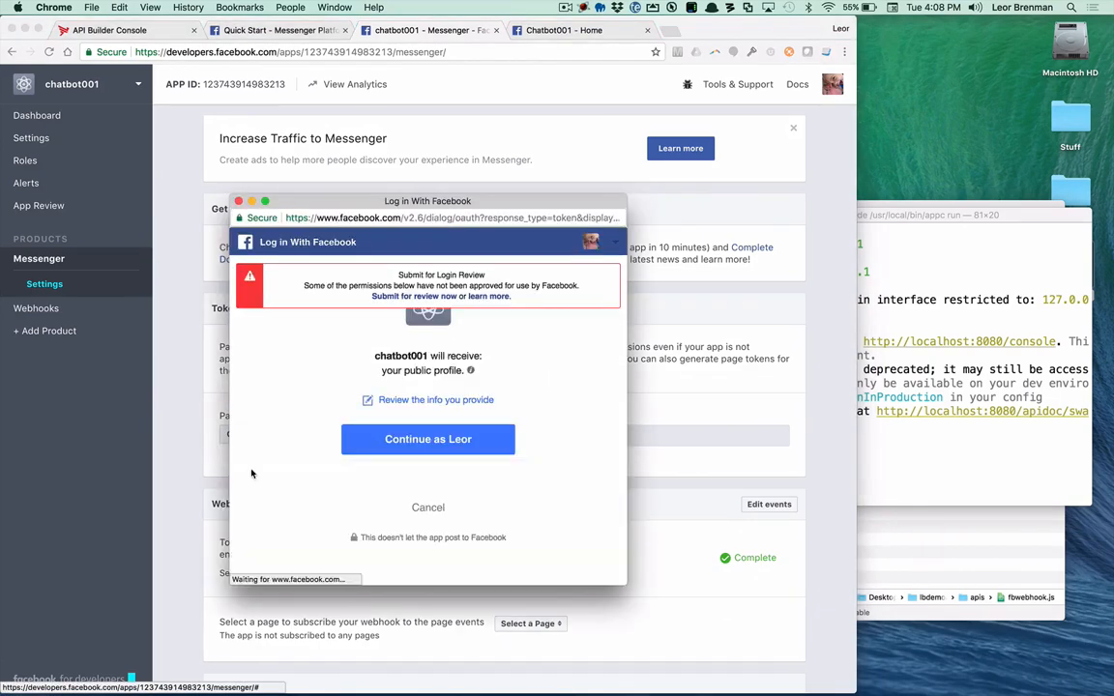
pyautogui.click(423, 442)
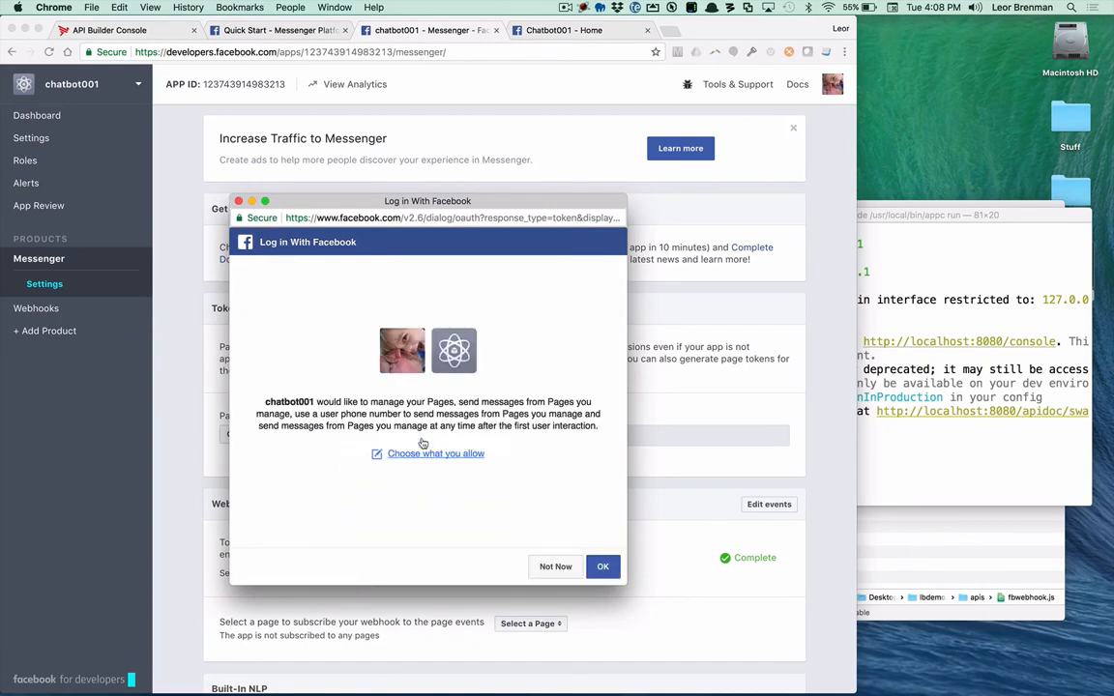
pyautogui.click(603, 567)
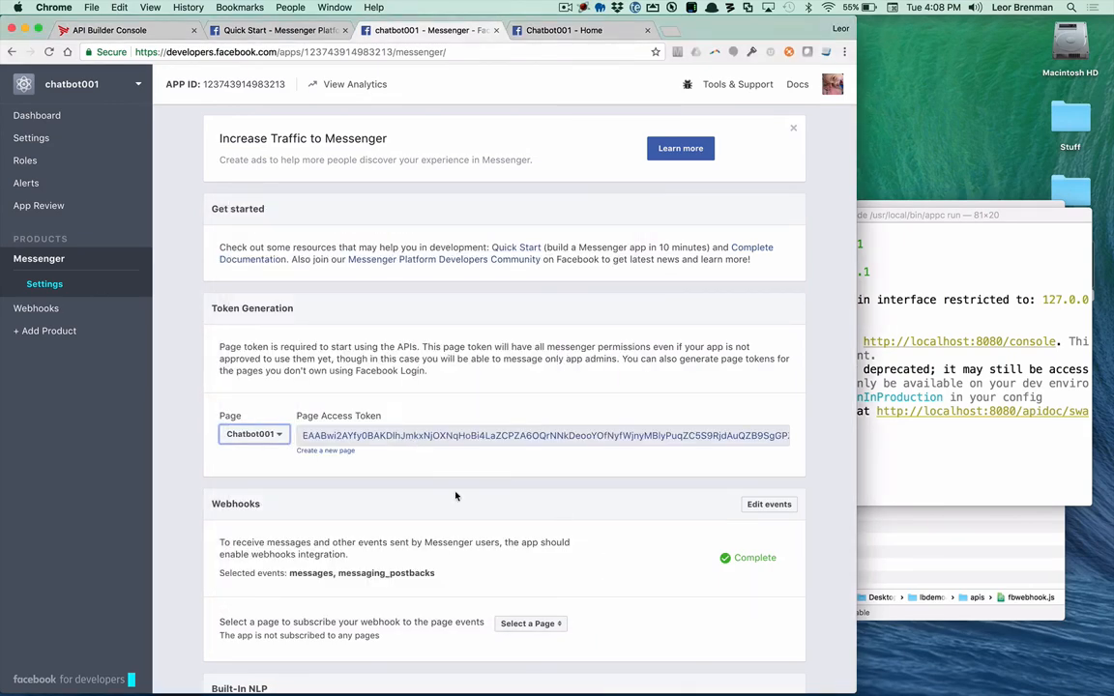
pyautogui.click(440, 440)
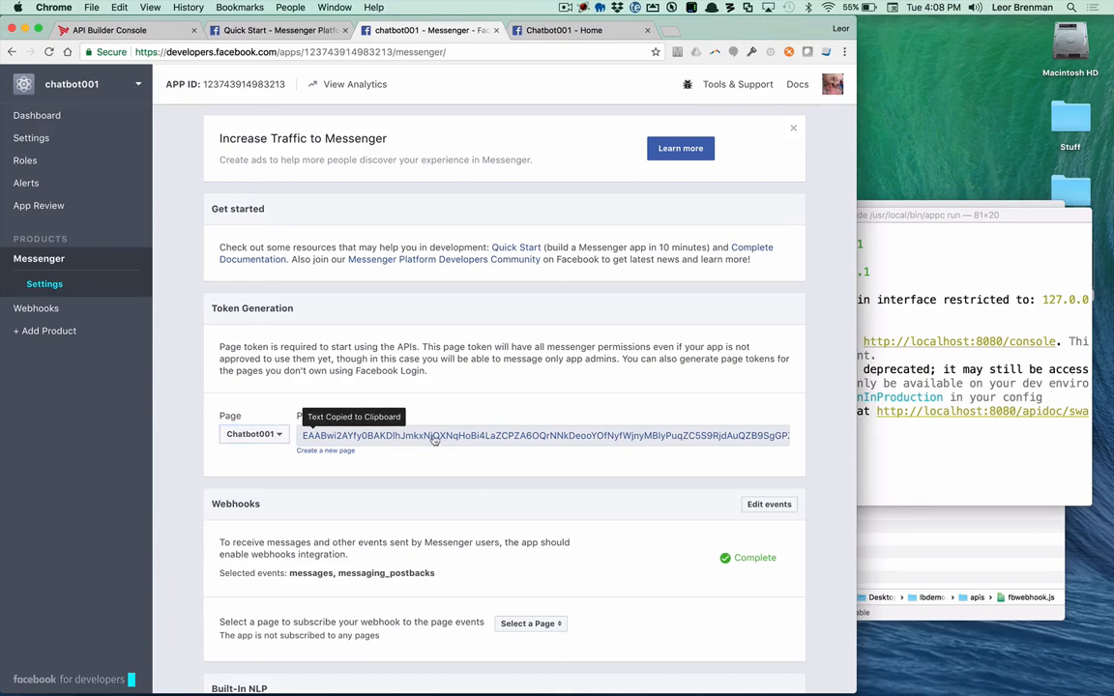
# Step: Switch to Finder and open fbwebhookp.js from the apis folder in Atom
pyautogui.click(935, 609)
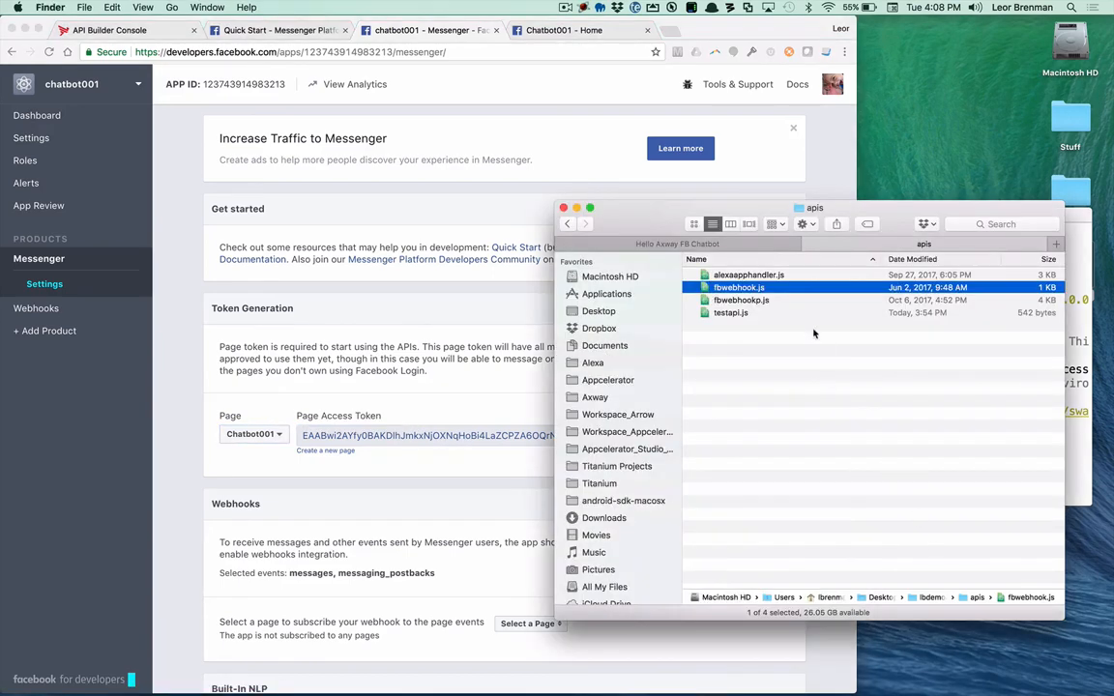
pyautogui.doubleClick(751, 301)
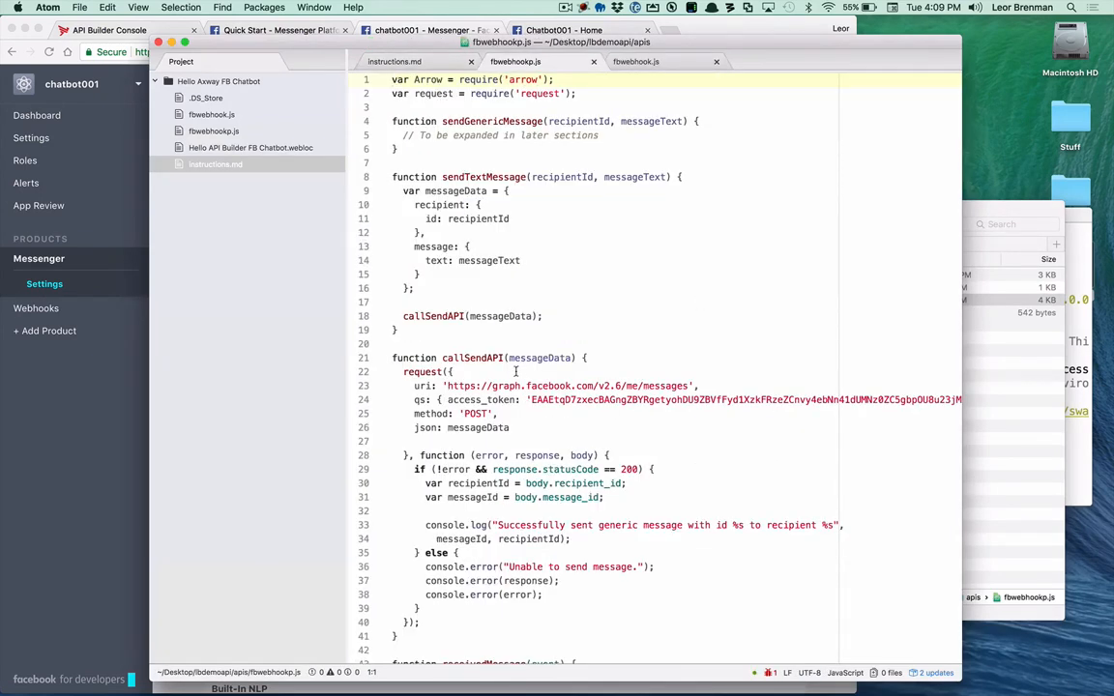
# Step: Replace the access_token value in callSendAPI of fbwebhookp.js with the copied page access token, then save and close the file
pyautogui.click(622, 399)
pyautogui.doubleClick(621, 399)
pyautogui.press('super+v')
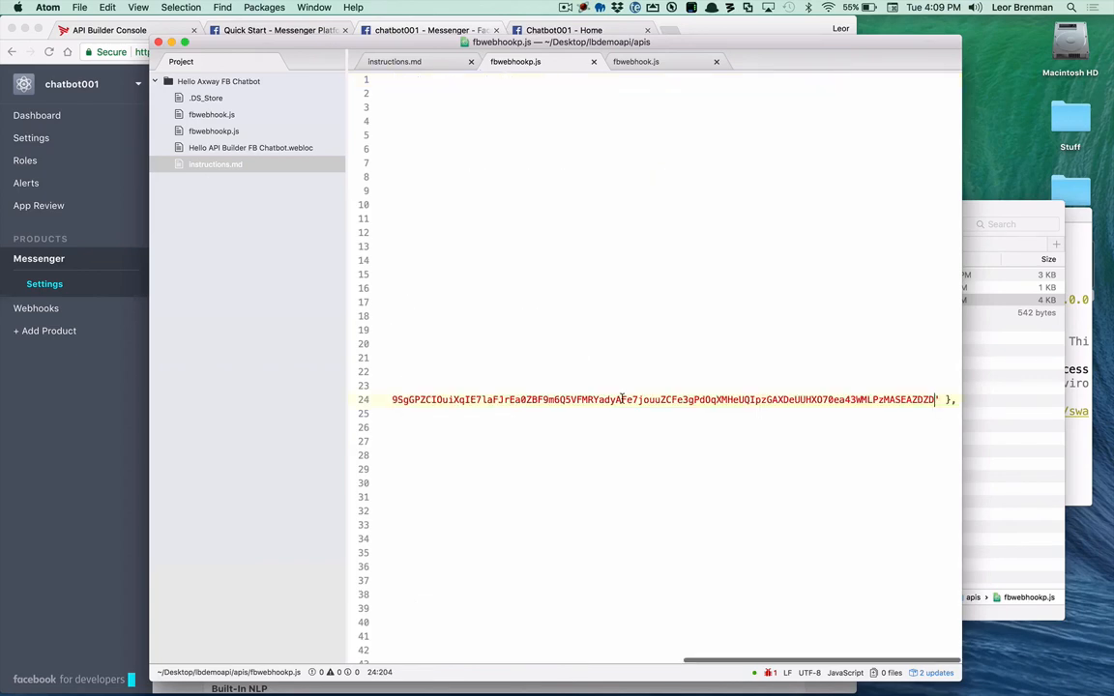
pyautogui.hscroll(-10, 622, 399)
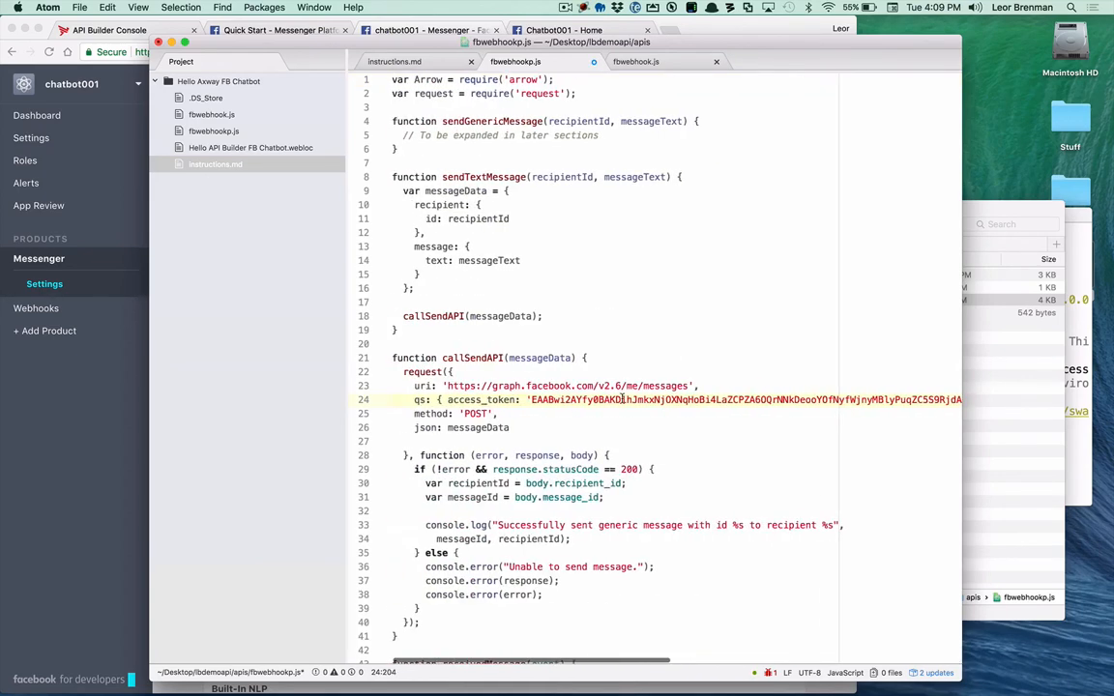
pyautogui.press('super+s')
pyautogui.press('super+w')
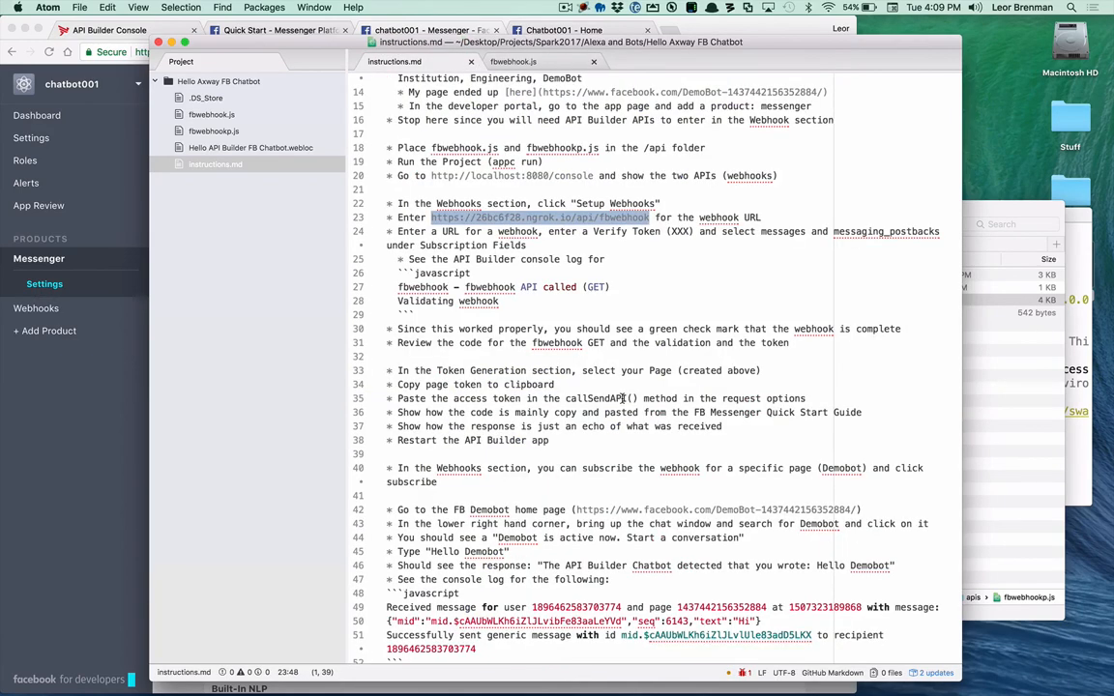
# Step: Switch to Terminal, stop the running API Builder project and restart it with appc run
pyautogui.press('super+Tab')
pyautogui.press('super+Tab')
pyautogui.press('super+Tab')
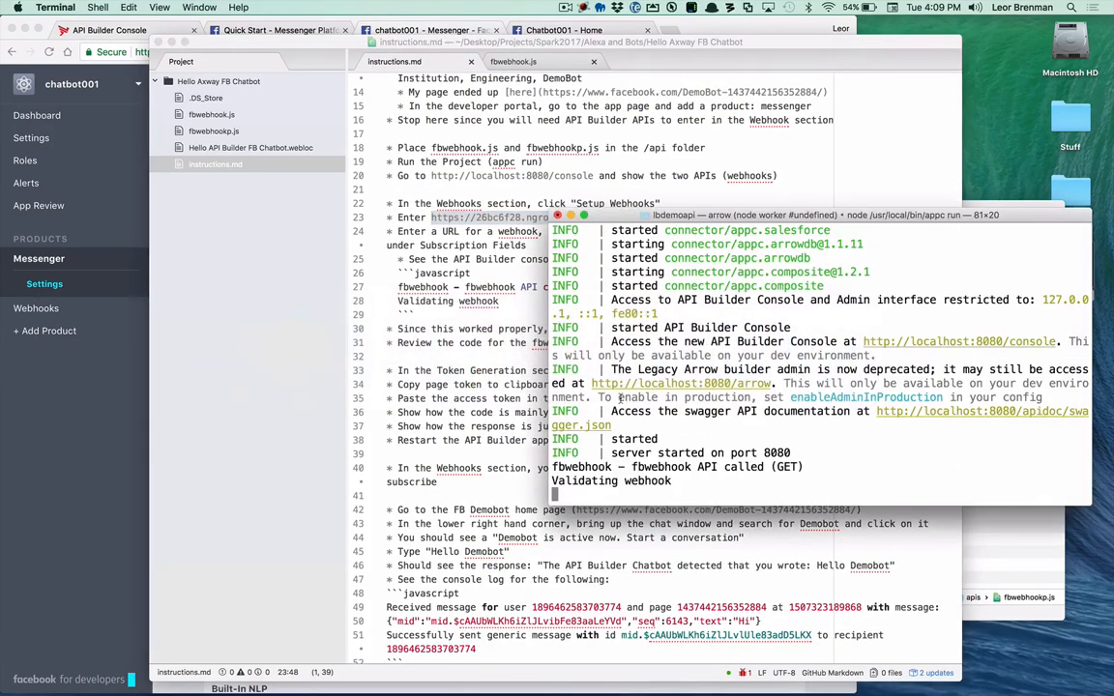
pyautogui.hotkey('ctrl', 'c')
pyautogui.press('Up')
pyautogui.press('Return')
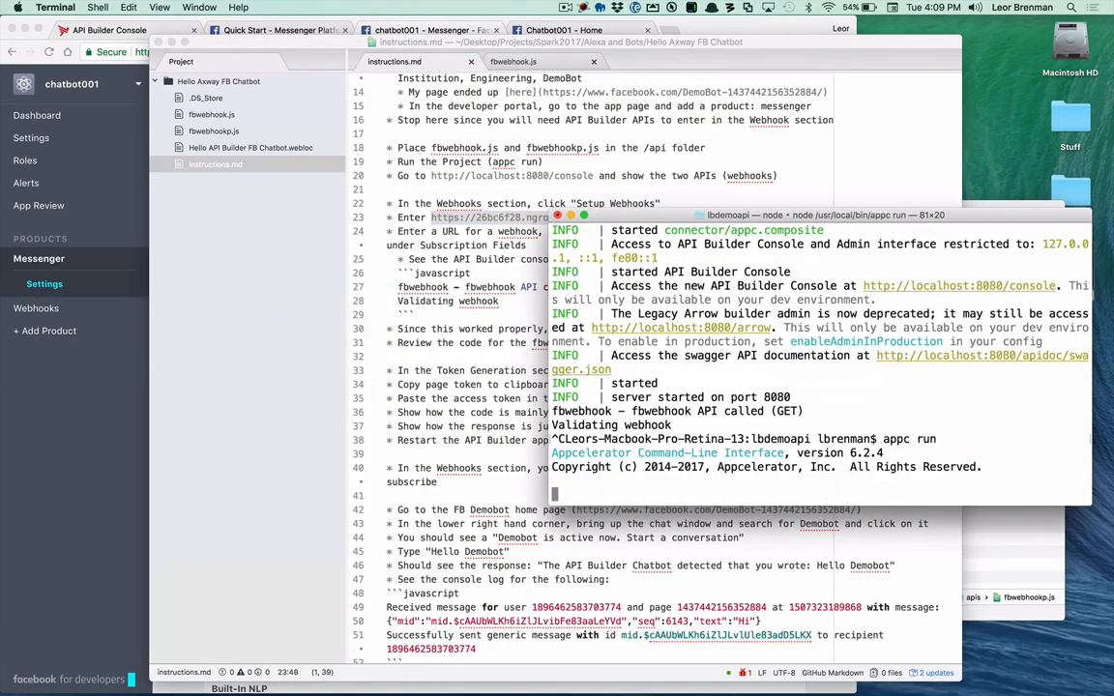
# Step: Hide Atom, return to the Messenger settings in Chrome and subscribe the webhook to the Chatbot001 page's events
pyautogui.click(263, 40)
pyautogui.press('super+h')
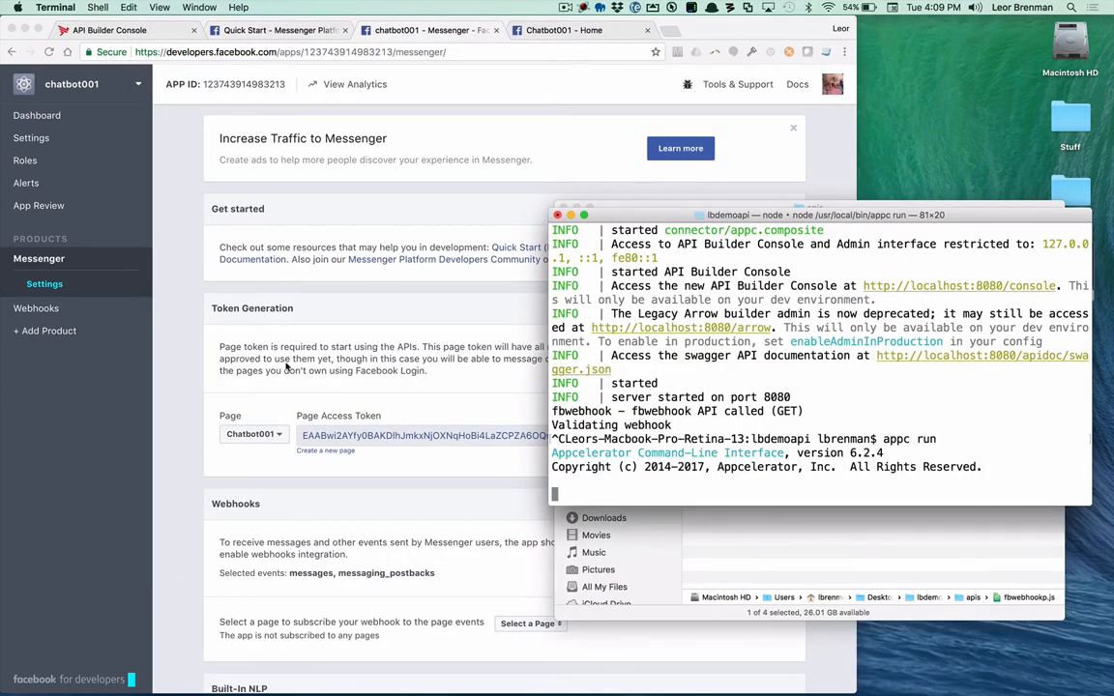
pyautogui.press('super+Tab')
pyautogui.press('super+shift+Tab')
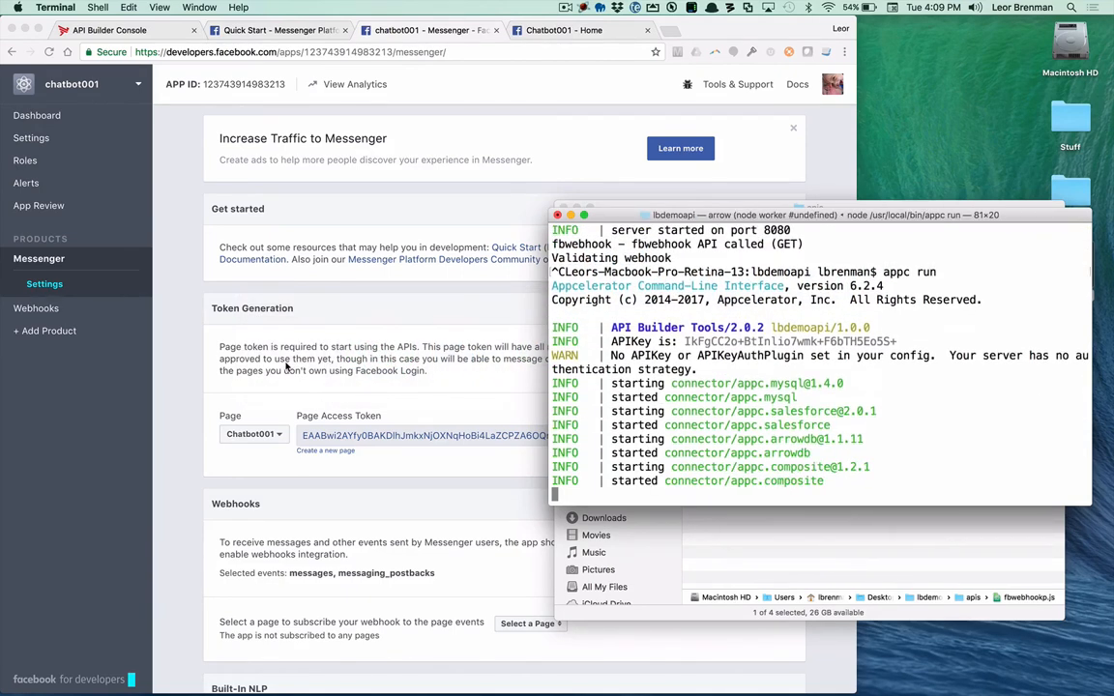
pyautogui.click(443, 321)
pyautogui.scroll(-3, 446, 375)
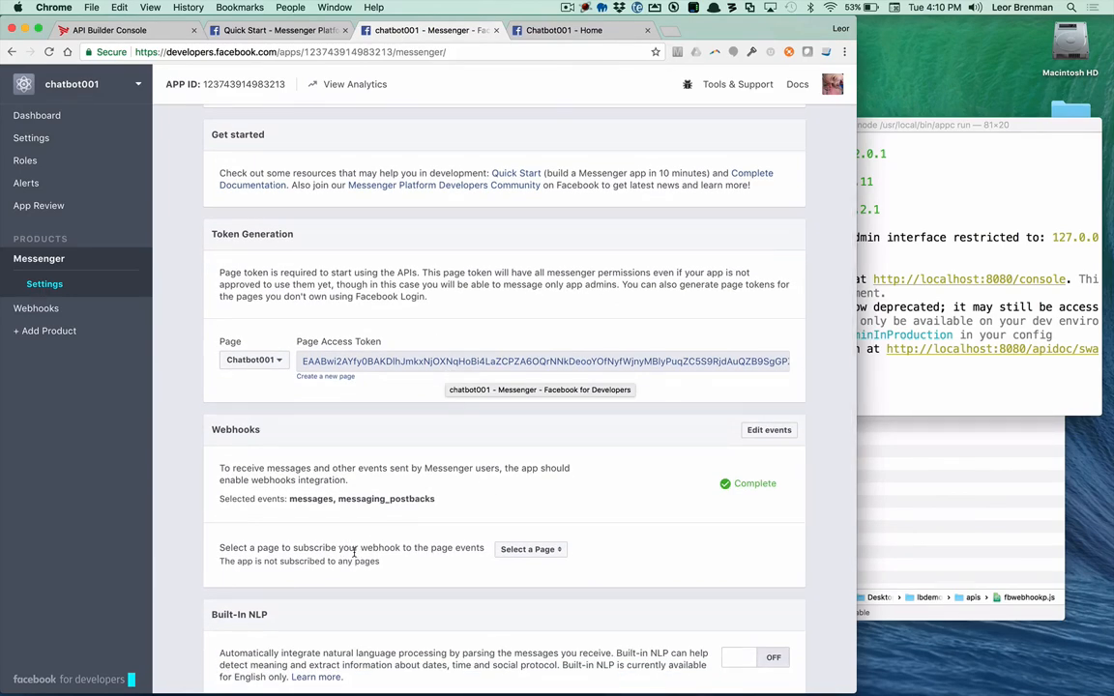
pyautogui.click(545, 549)
pyautogui.click(521, 566)
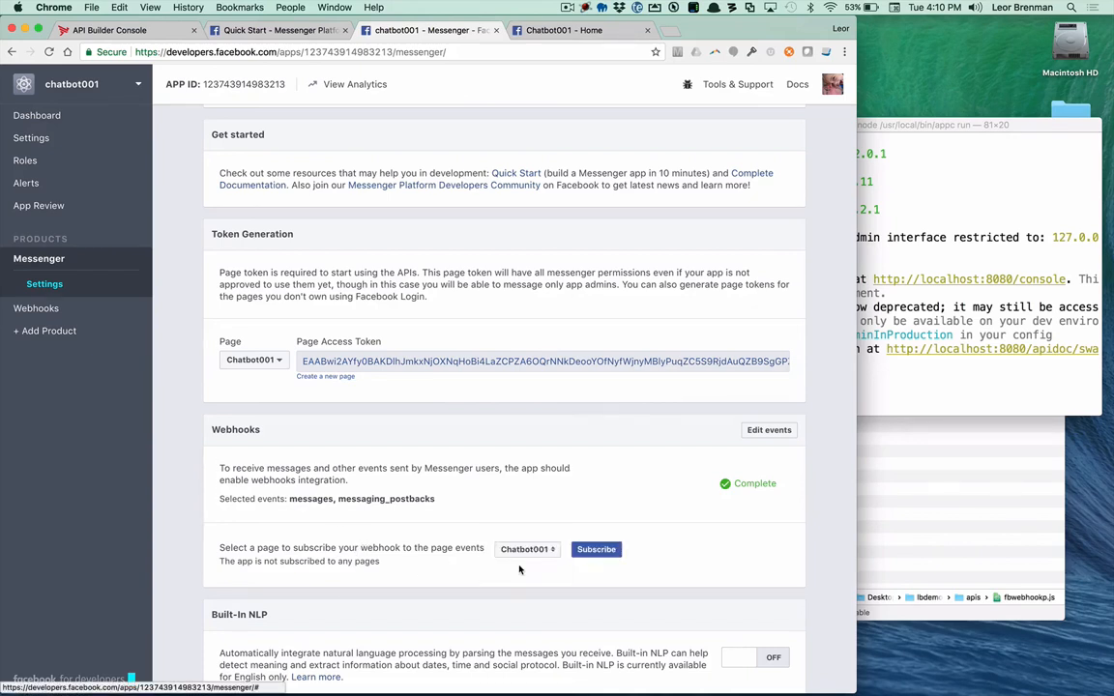
pyautogui.click(594, 550)
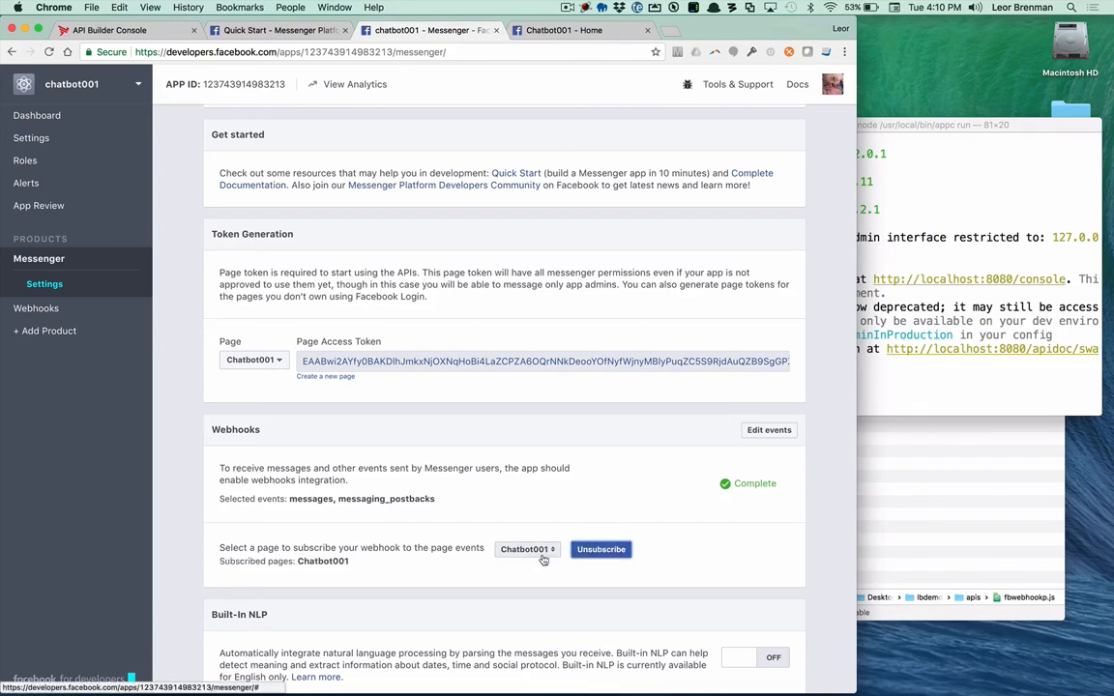
# Step: Go to the Chatbot001 Facebook page and send the chat message "Hello Axway FB Chatbot"
pyautogui.press('super+Tab')
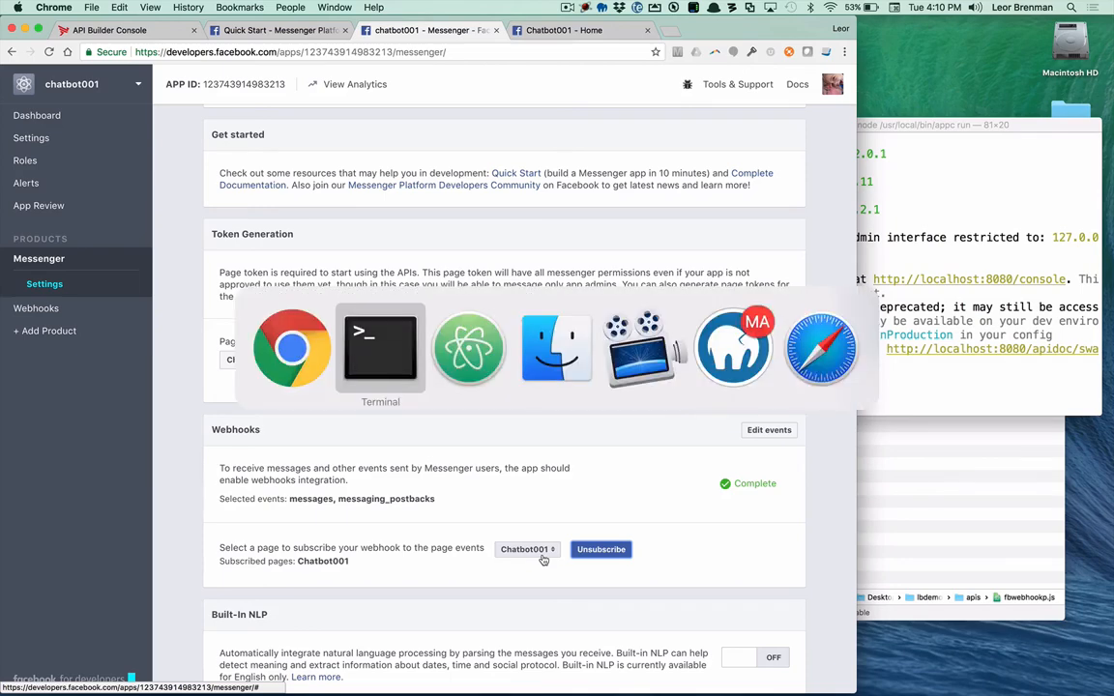
pyautogui.press('super+shift+Tab')
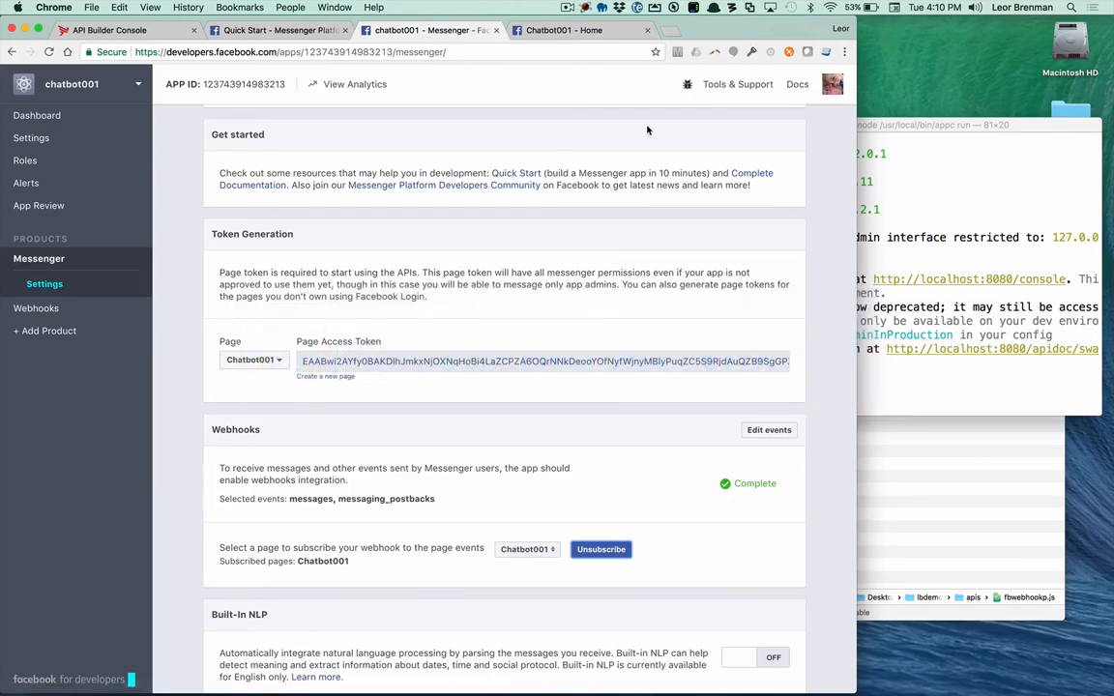
pyautogui.click(564, 31)
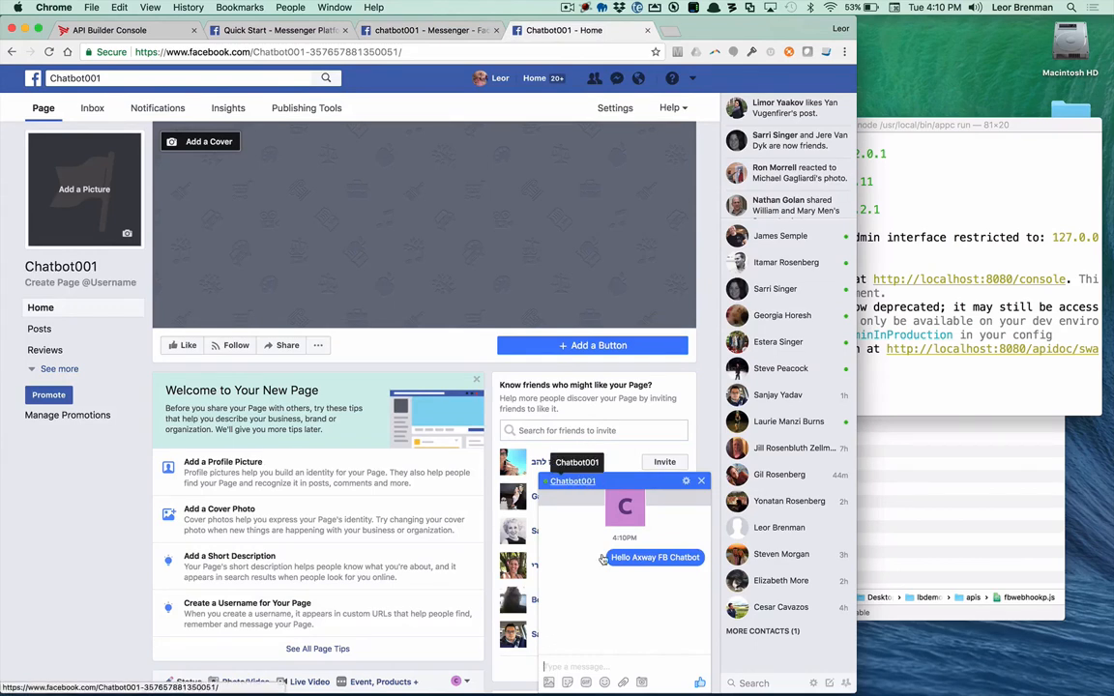
pyautogui.click(570, 668)
pyautogui.write('He')
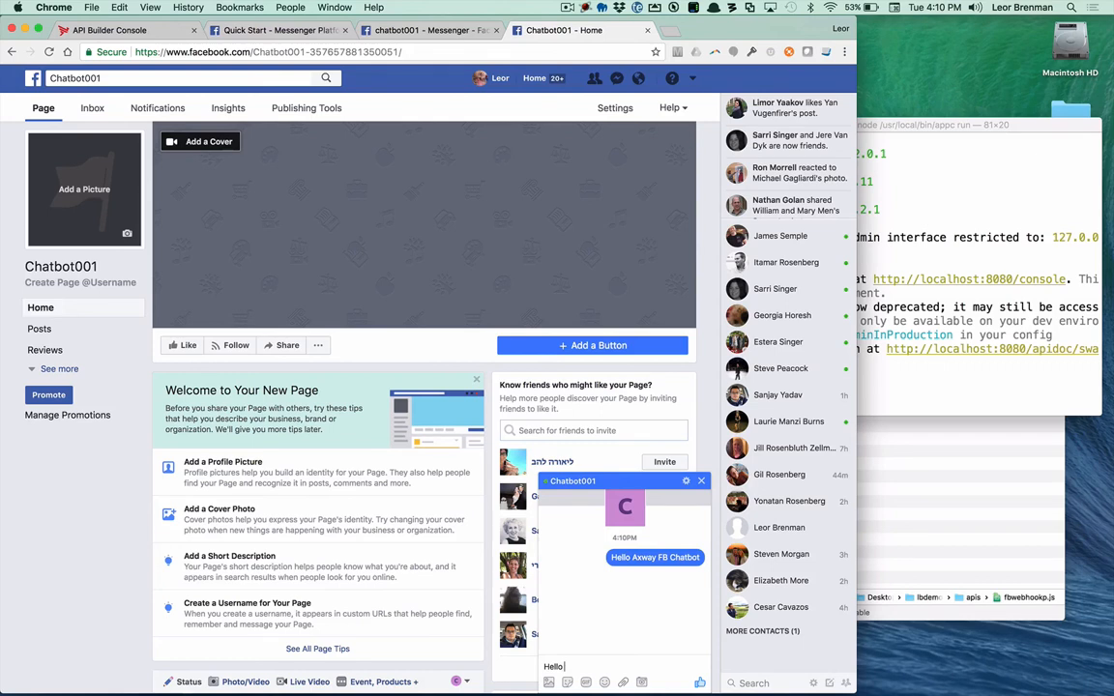
pyautogui.write('llo Axway FB Ca')
pyautogui.write('atbot')
pyautogui.press('Return')
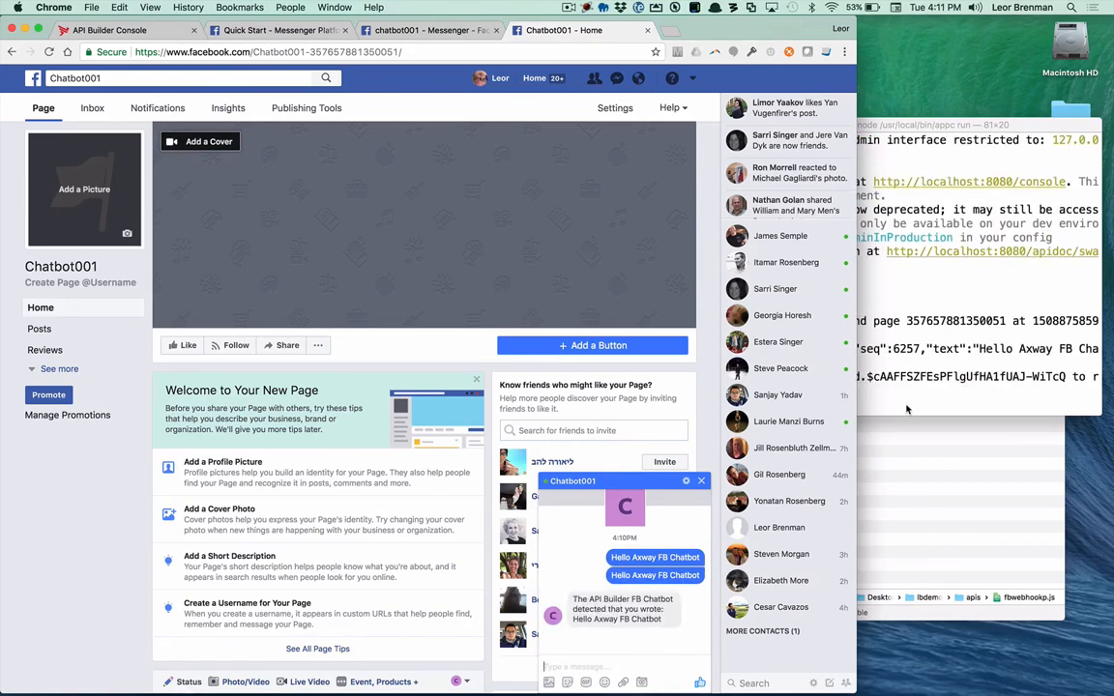
# Step: Send a second message, "This is cool!", in the Chatbot001 chat
pyautogui.click(902, 376)
pyautogui.write('This is cool!')
pyautogui.press('Return')
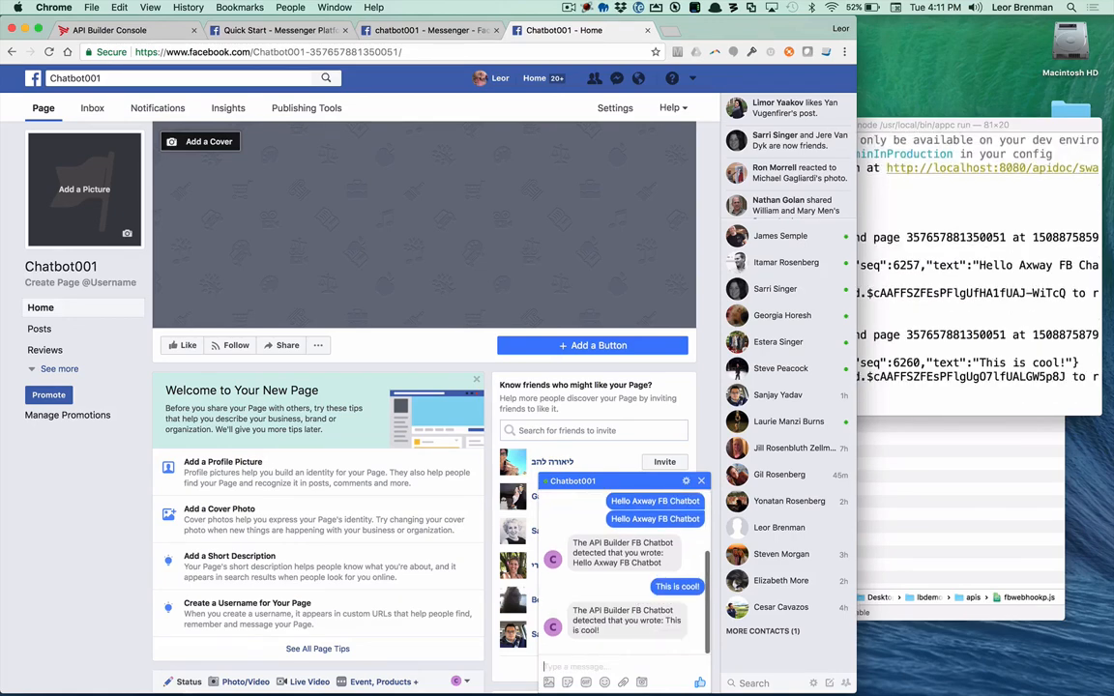